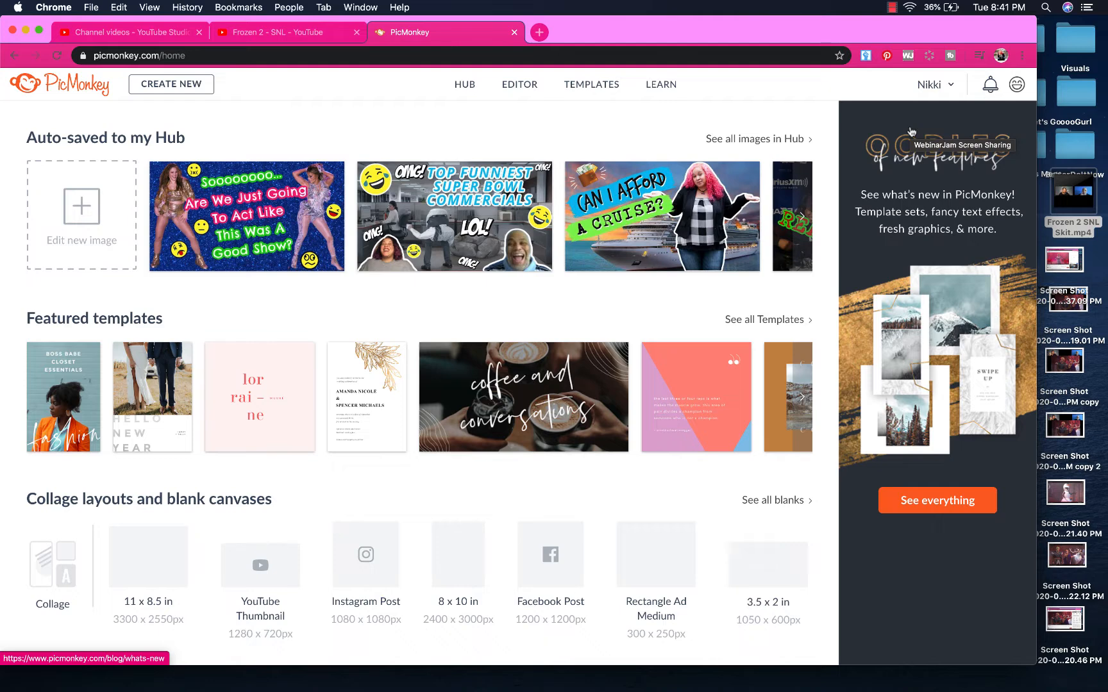
Start a new design and browse all YouTube Thumbnail templates
left_click(593, 93)
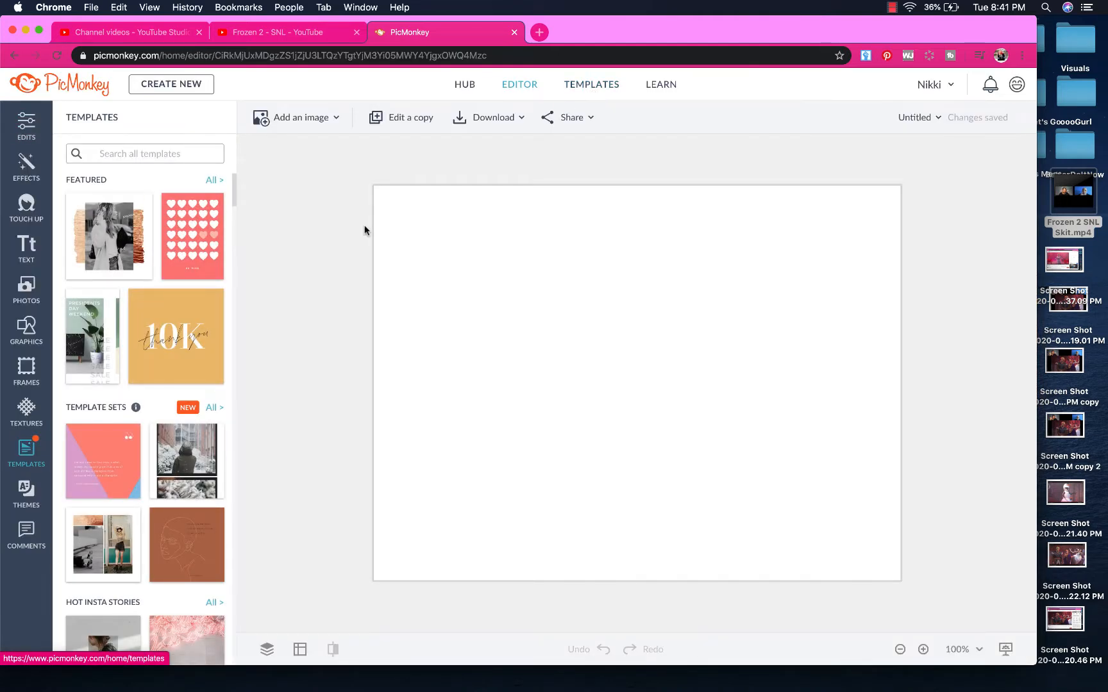
scroll(185, 497, "down", 5)
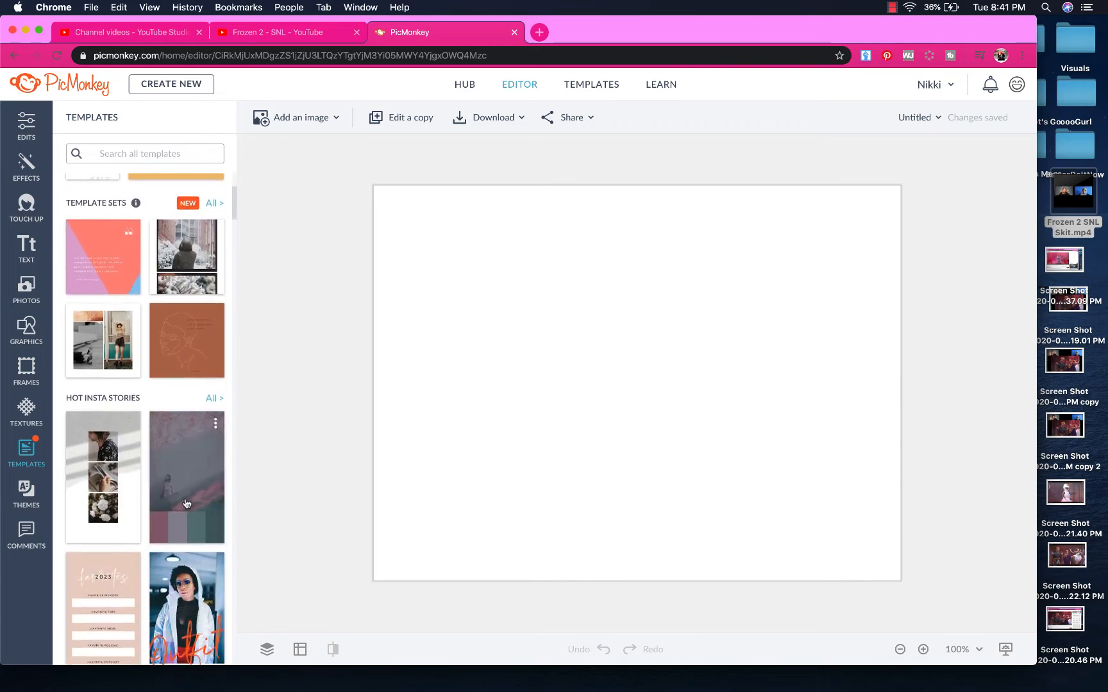
scroll(187, 503, "down", 10)
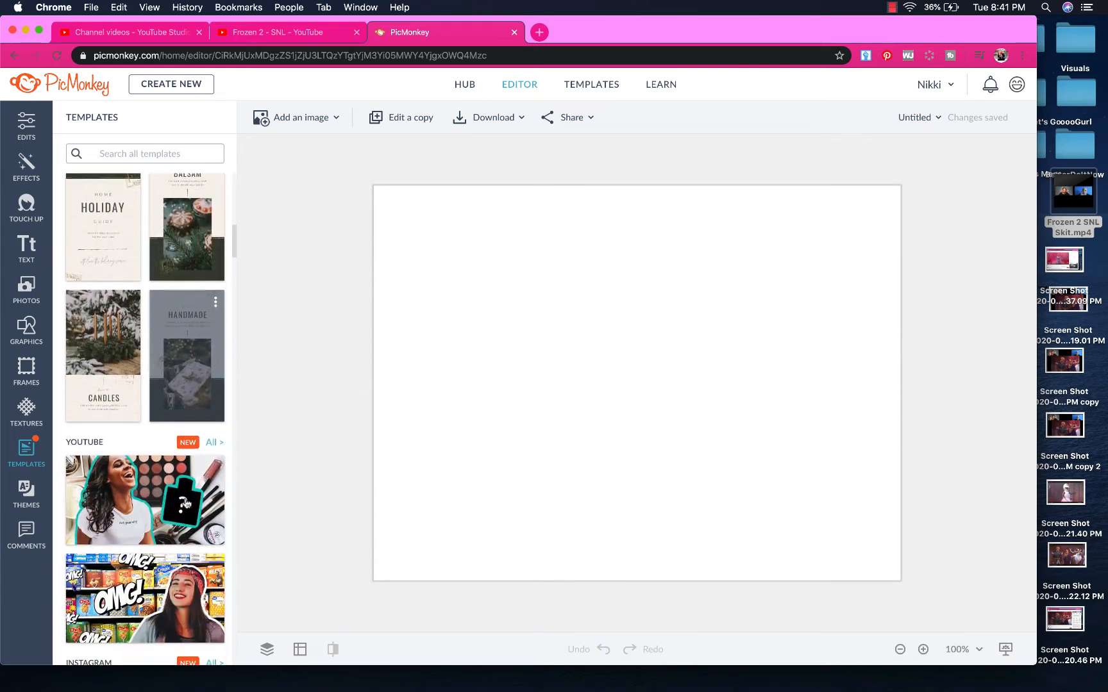
scroll(185, 502, "down", 4)
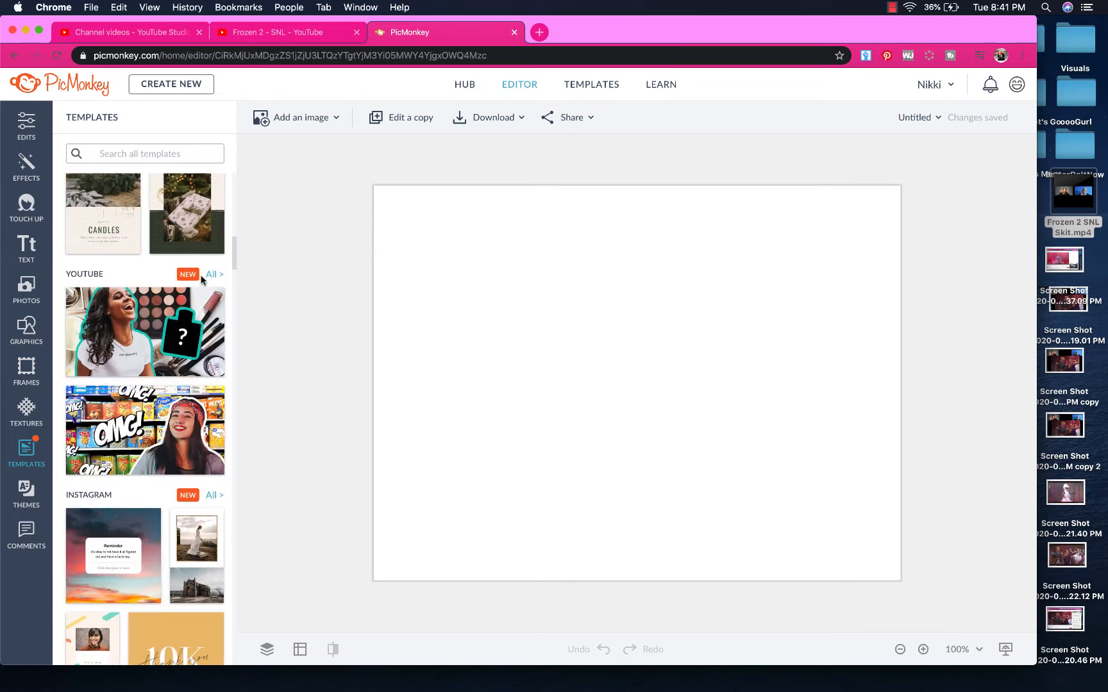
left_click(212, 275)
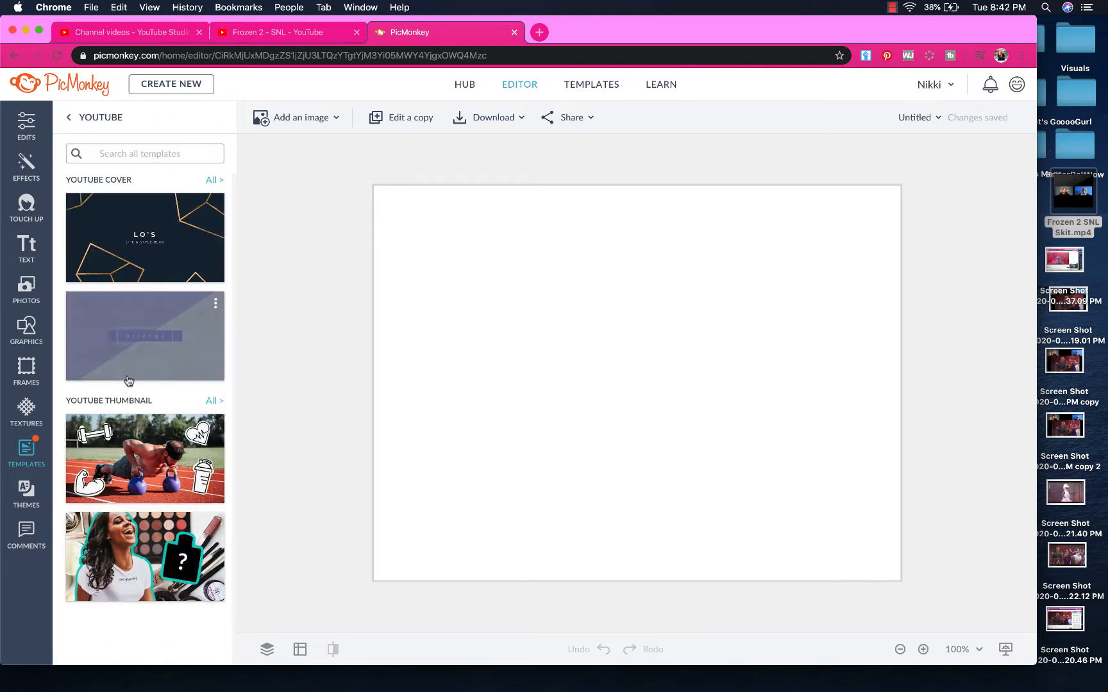
left_click(211, 402)
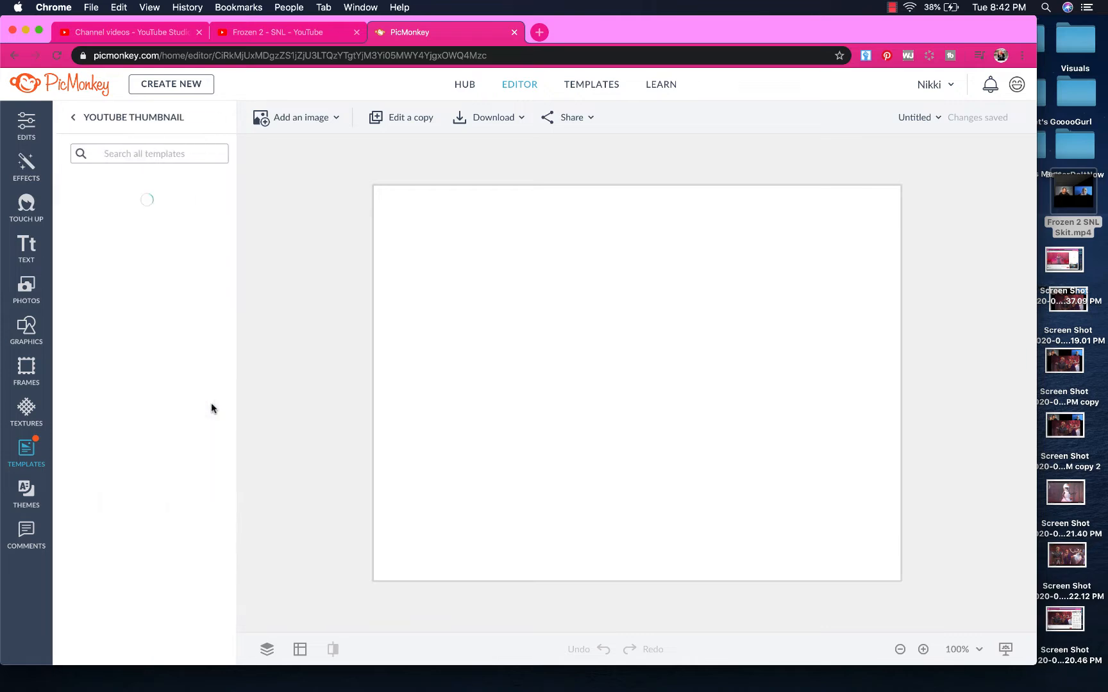
Load the VR-headset thumbnail template with '!!!' text over city buildings
scroll(192, 449, "down", 15)
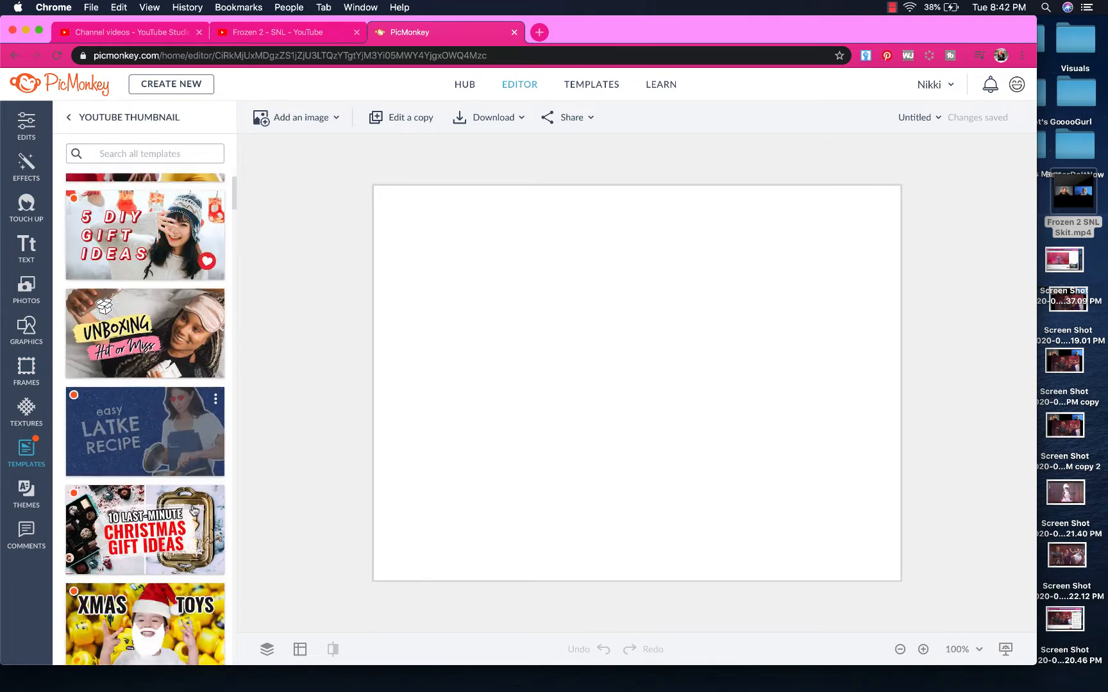
scroll(193, 510, "down", 15)
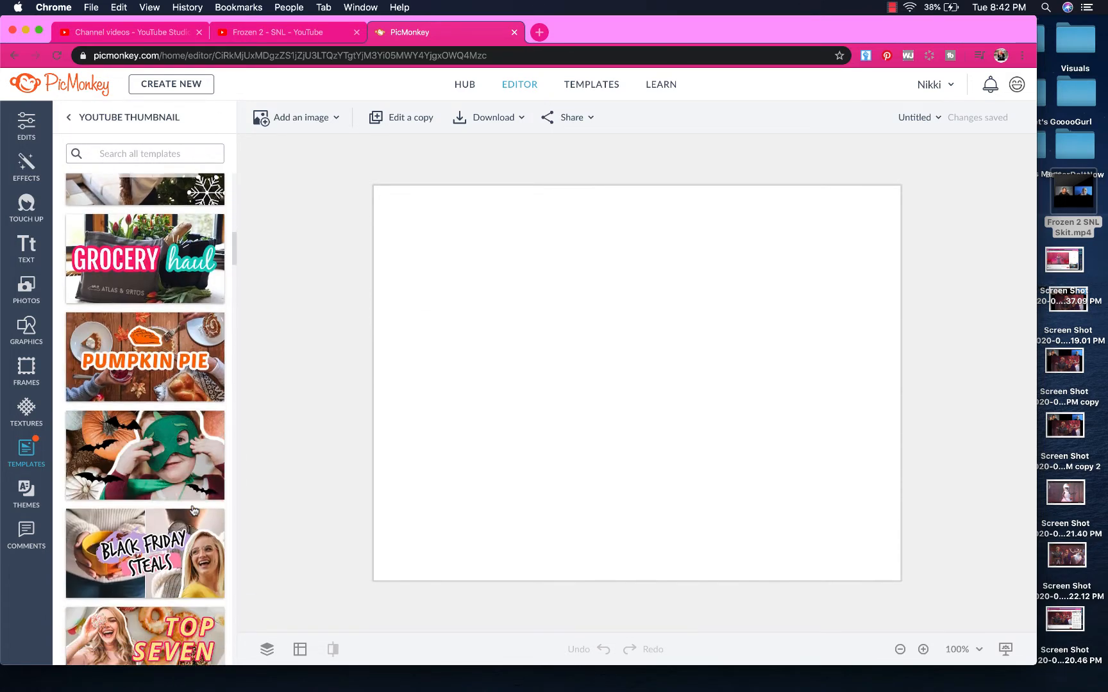
scroll(192, 507, "down", 10)
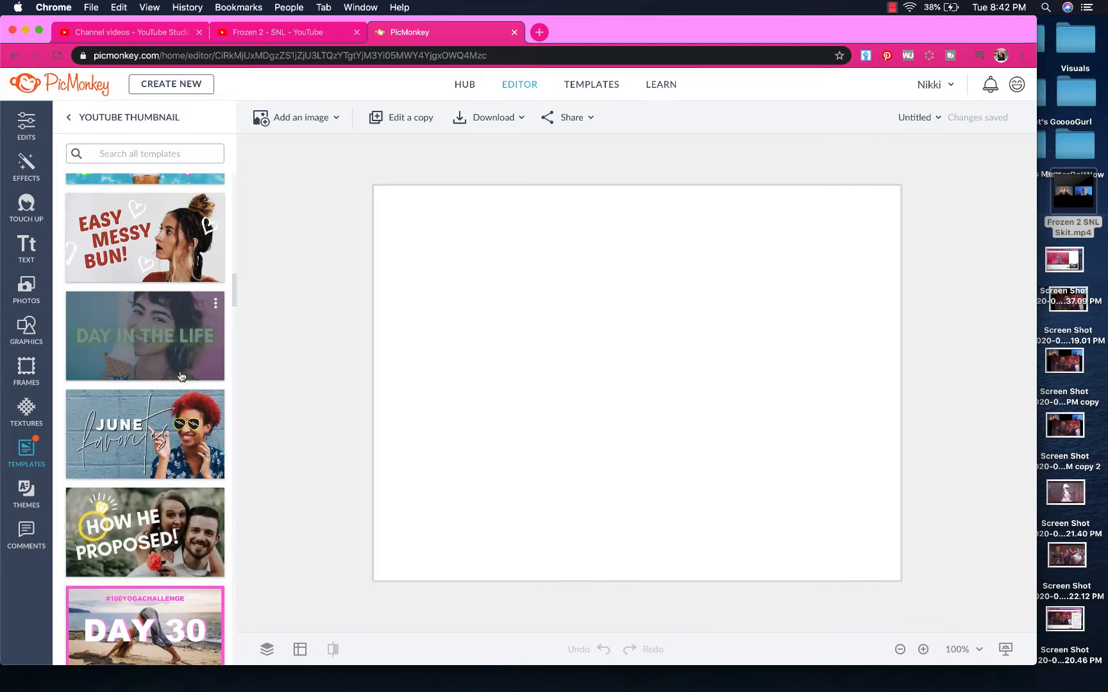
scroll(189, 349, "up", 6)
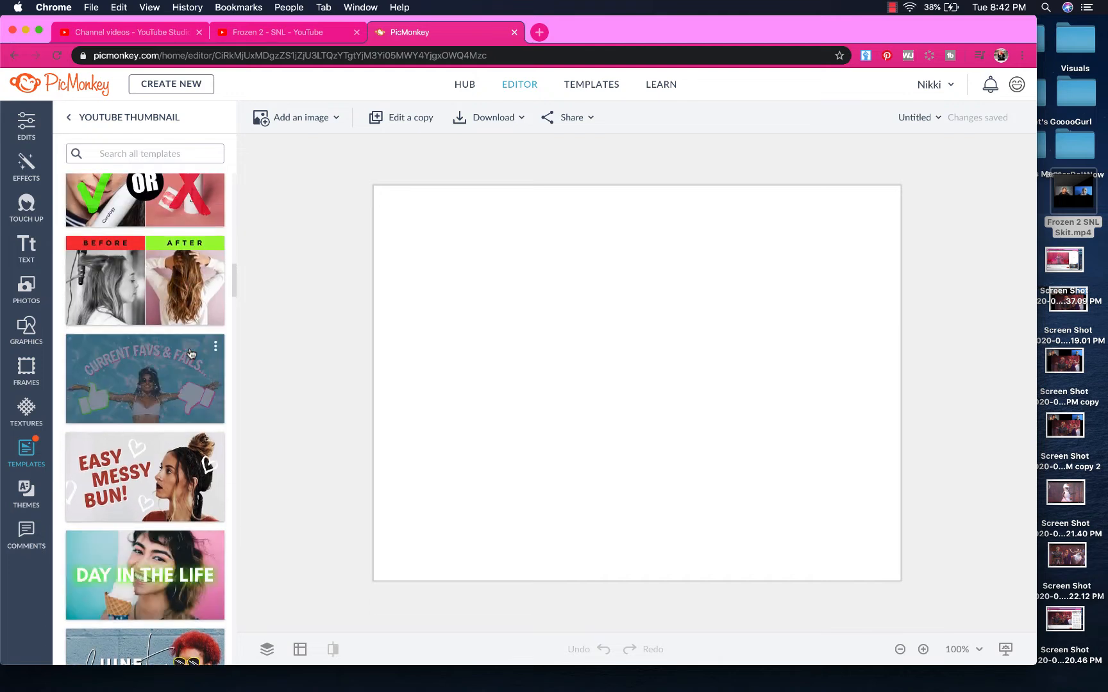
scroll(190, 353, "up", 5)
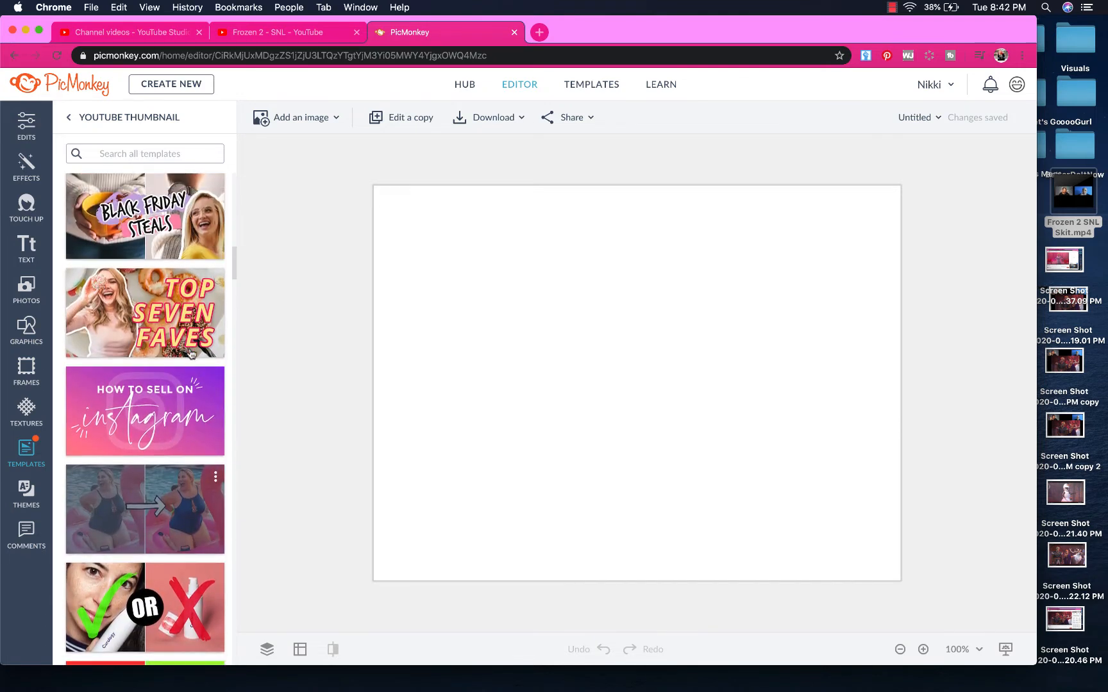
scroll(193, 332, "up", 3)
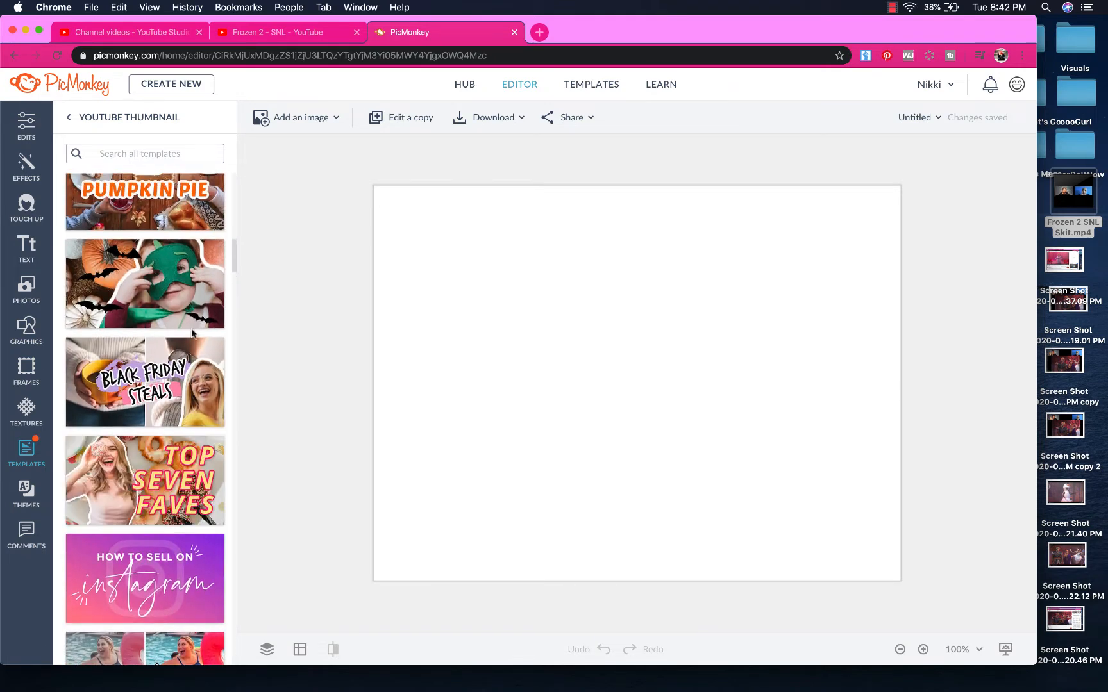
scroll(192, 333, "up", 3)
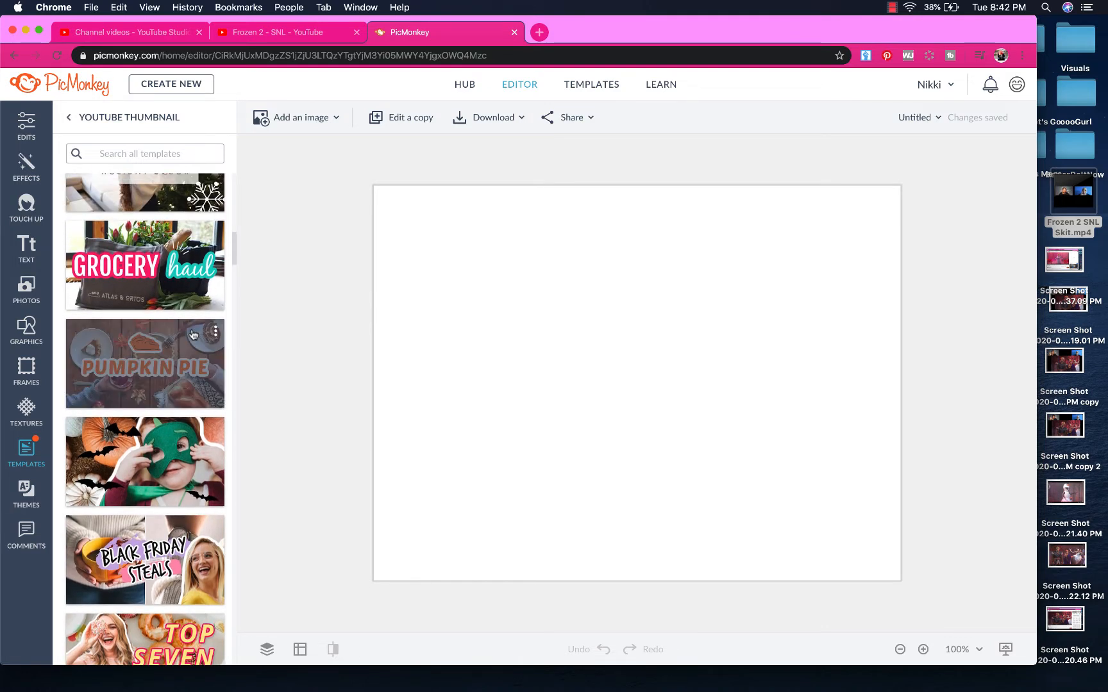
scroll(192, 330, "up", 6)
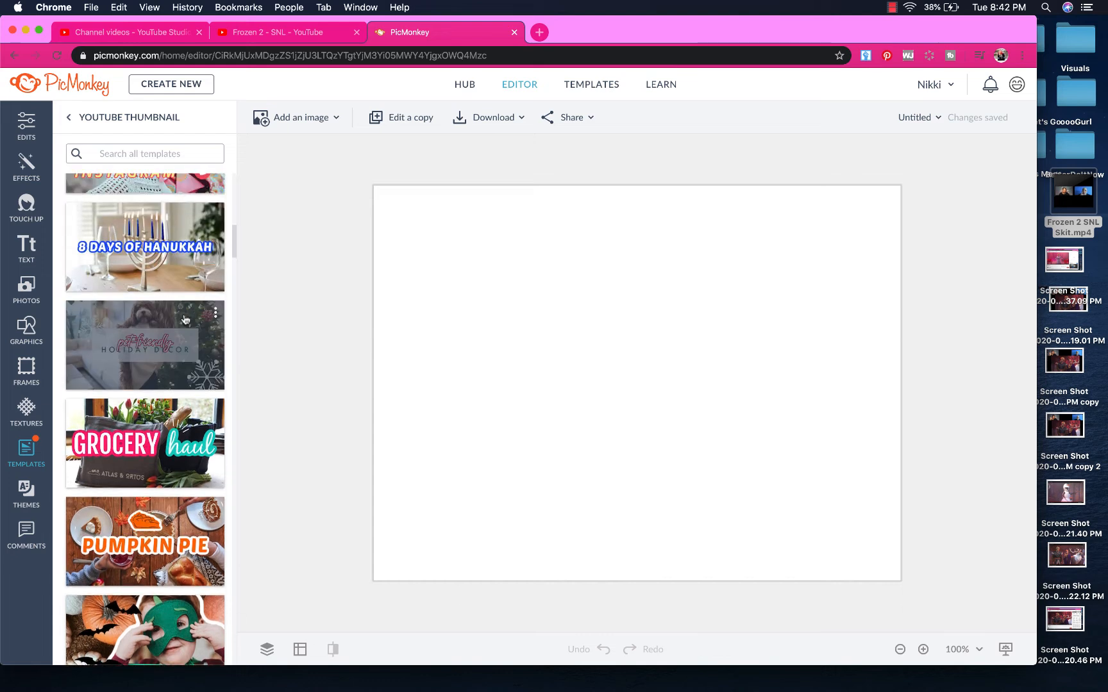
scroll(185, 320, "up", 2)
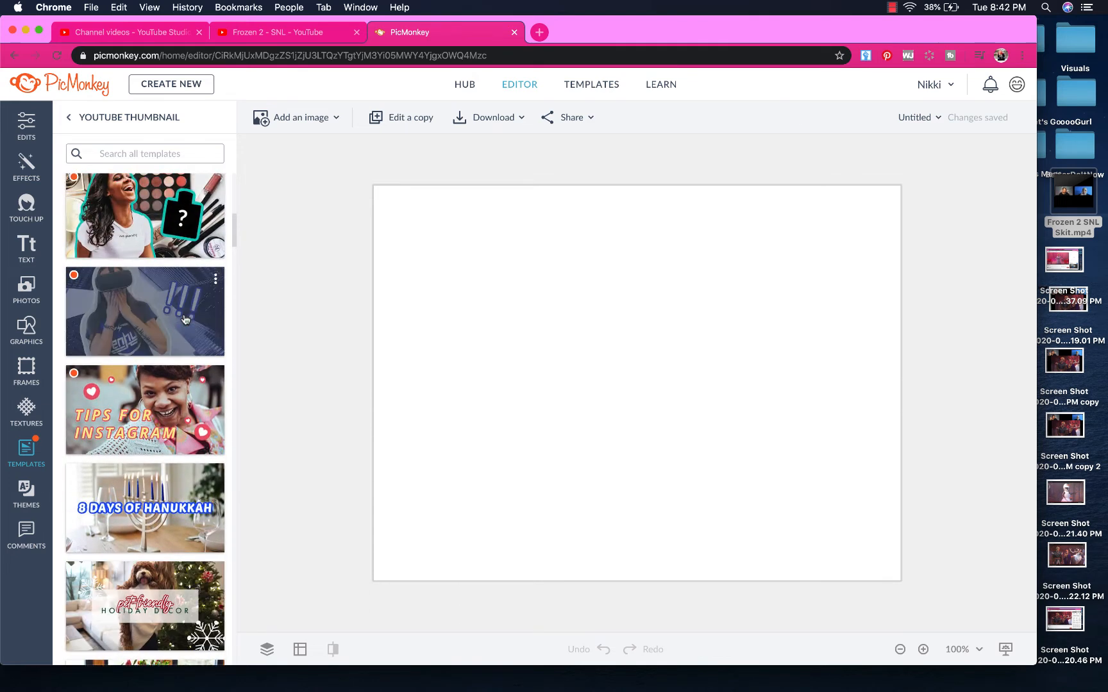
scroll(185, 319, "up", 3)
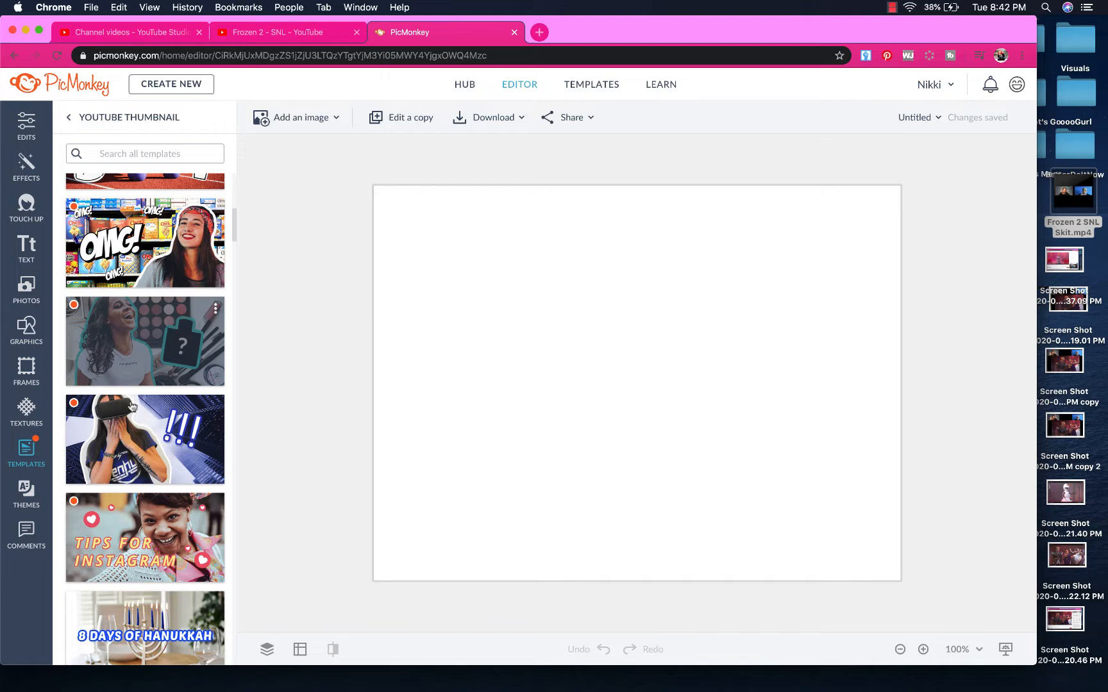
left_click(184, 473)
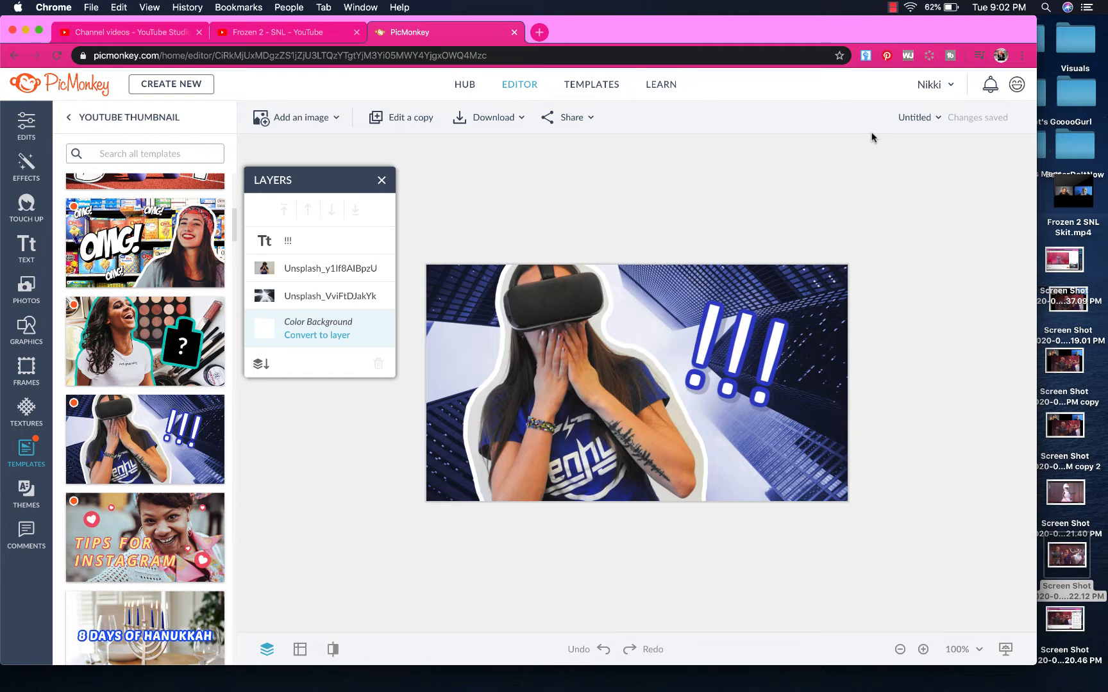
Switch to the 'Frozen 2 - SNL' YouTube video tab, paused at 0:22
left_click(307, 37)
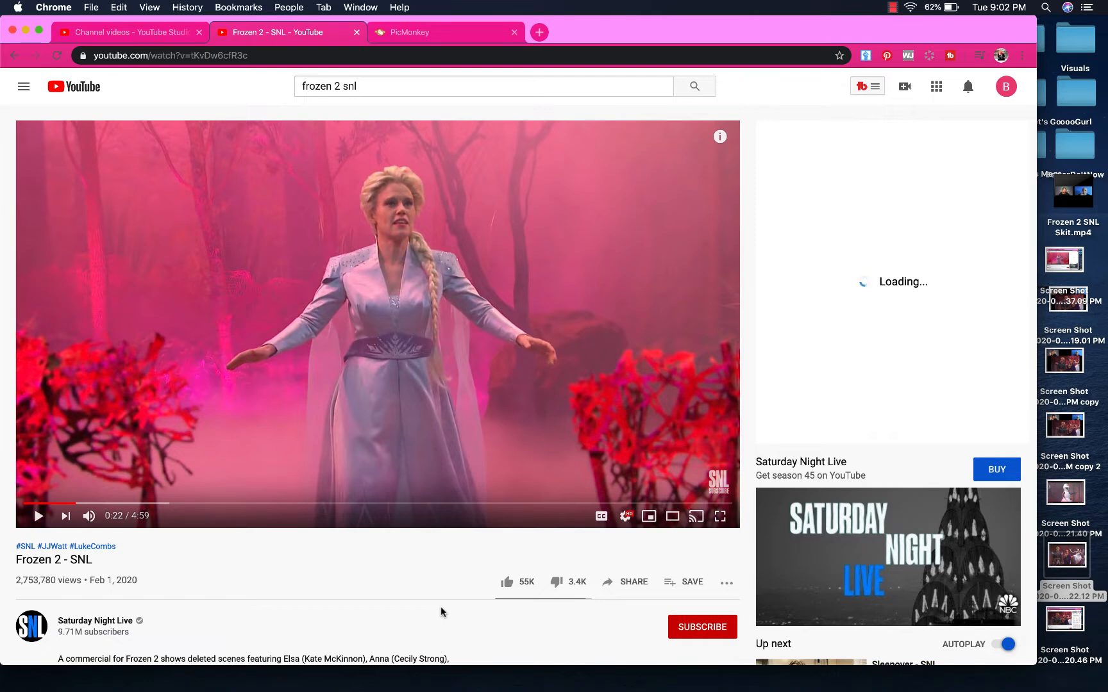
Return to the PicMonkey tab showing the VR-headset thumbnail template and its layers
left_click(424, 30)
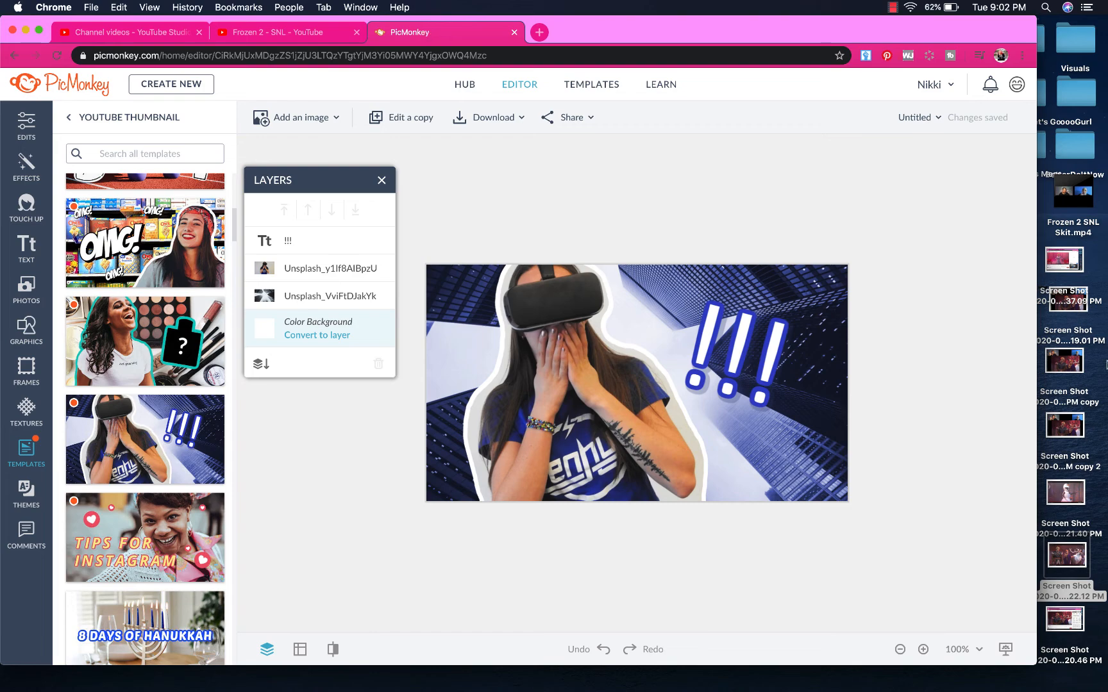
Select the Frozen 2 screenshot files on the desktop and open them together in Preview
left_click_drag(1096, 274, 1072, 623)
double_click(1072, 623)
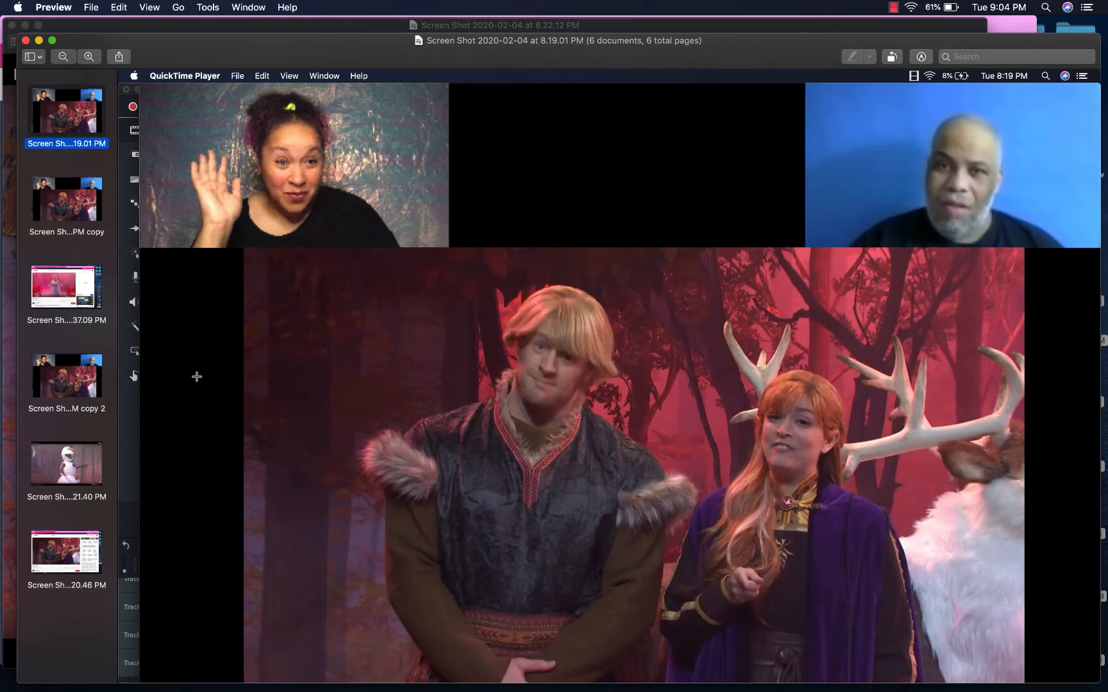
Review each screenshot, then bring the 8.22.12 PM Kristoff, Anna and Sven capture forward
left_click(64, 294)
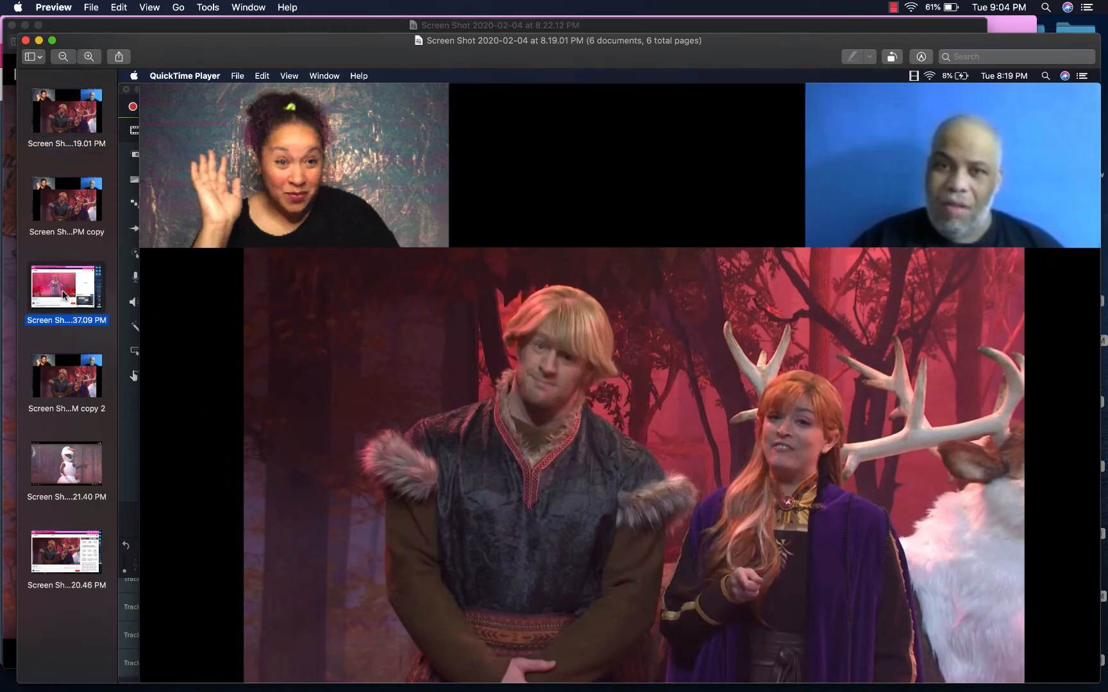
left_click(65, 385)
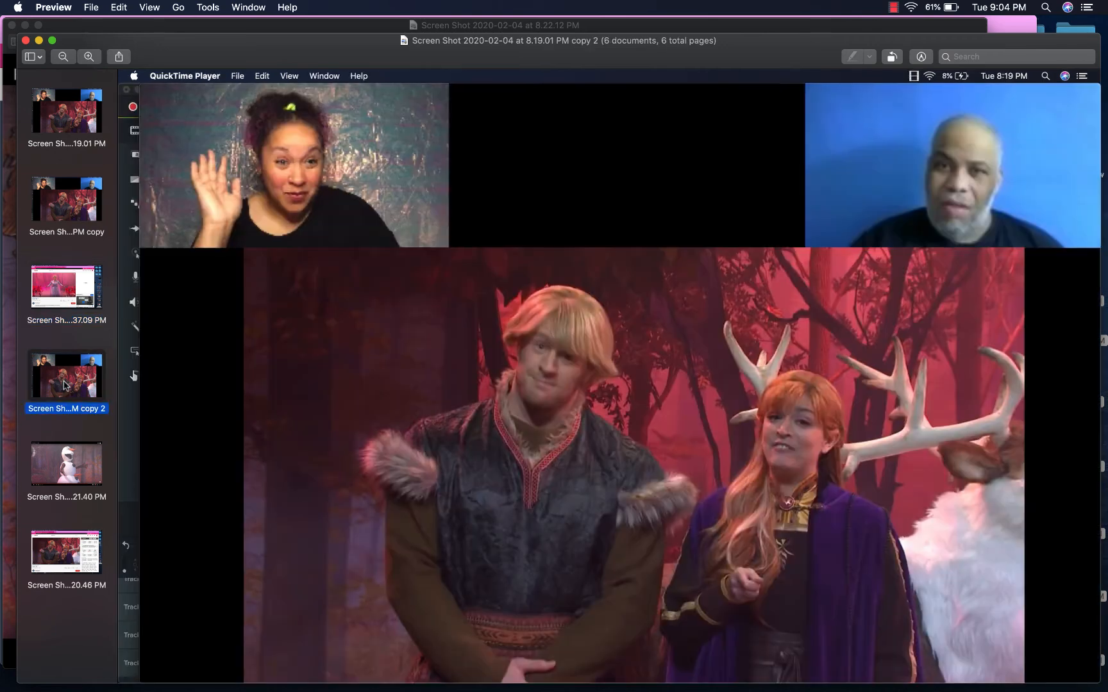
left_click(66, 486)
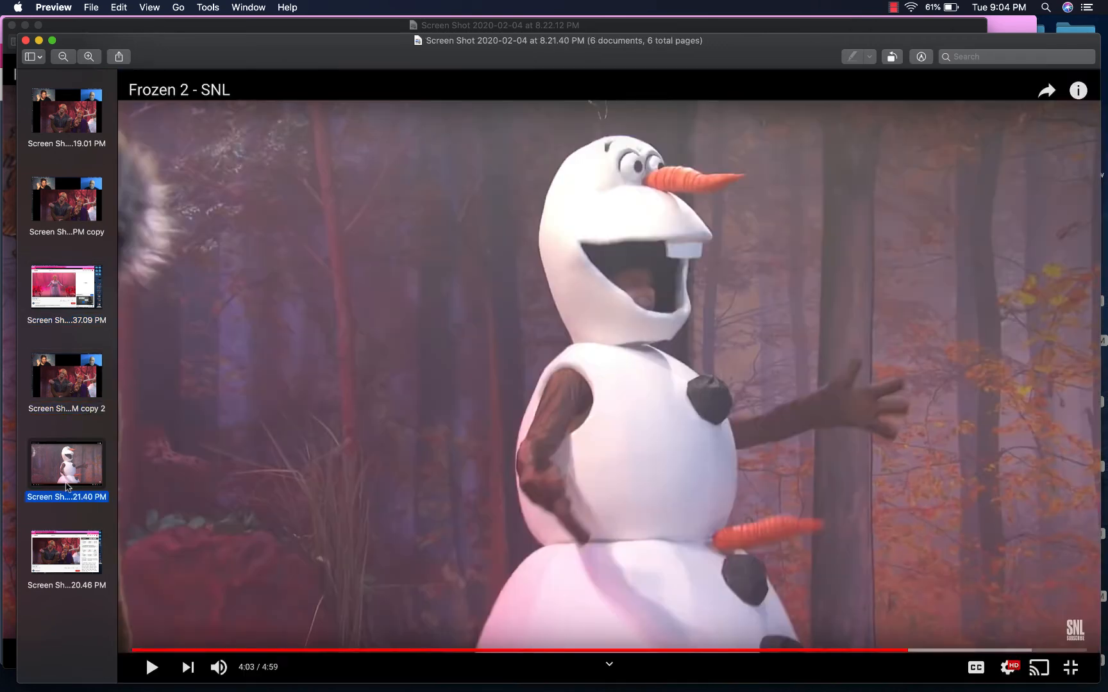
left_click(58, 568)
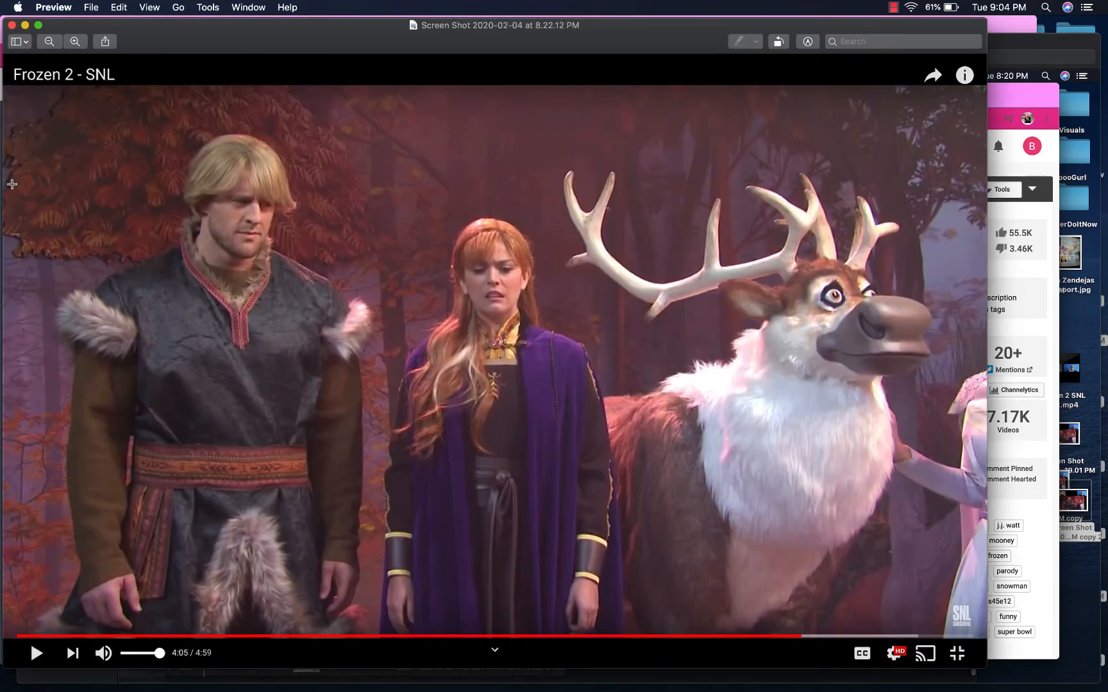
left_click(11, 183)
Crop the full-frame screenshot, close it, and crop another screenshot to the video frame
left_click_drag(9, 86, 984, 630)
key("super+k")
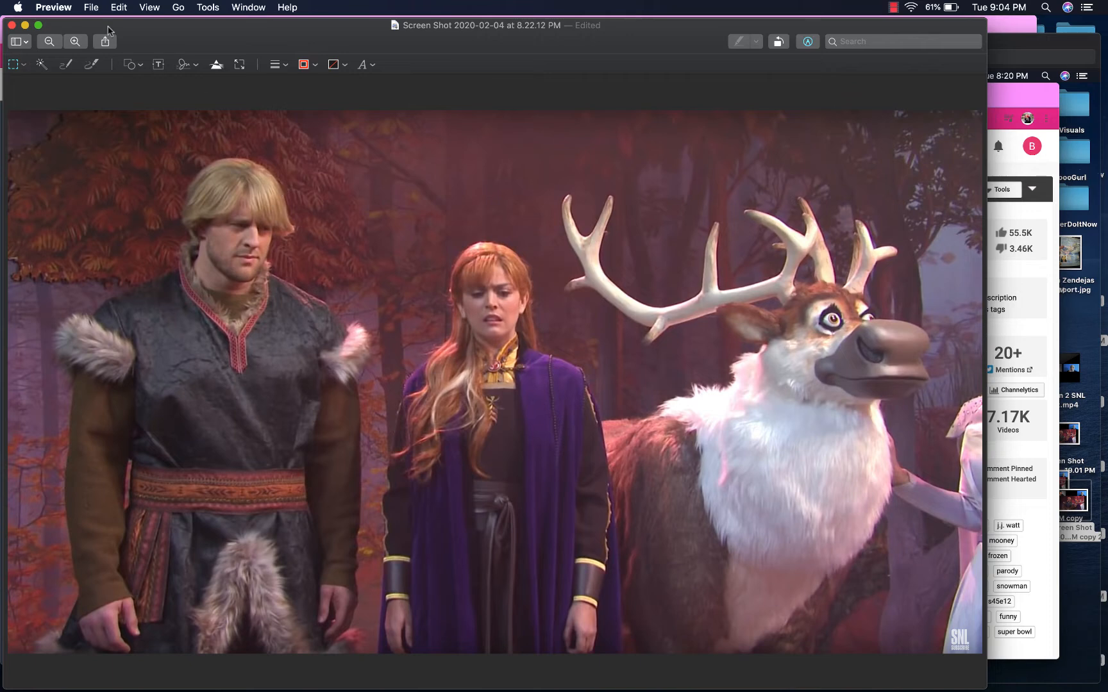
left_click(11, 27)
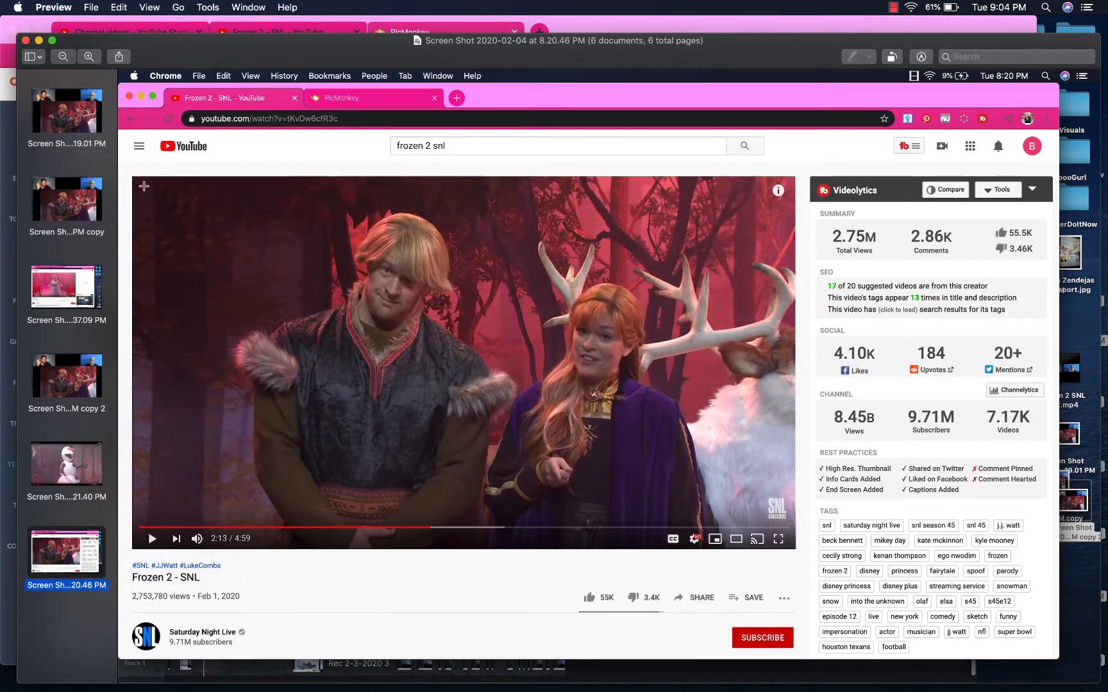
left_click_drag(134, 178, 793, 525)
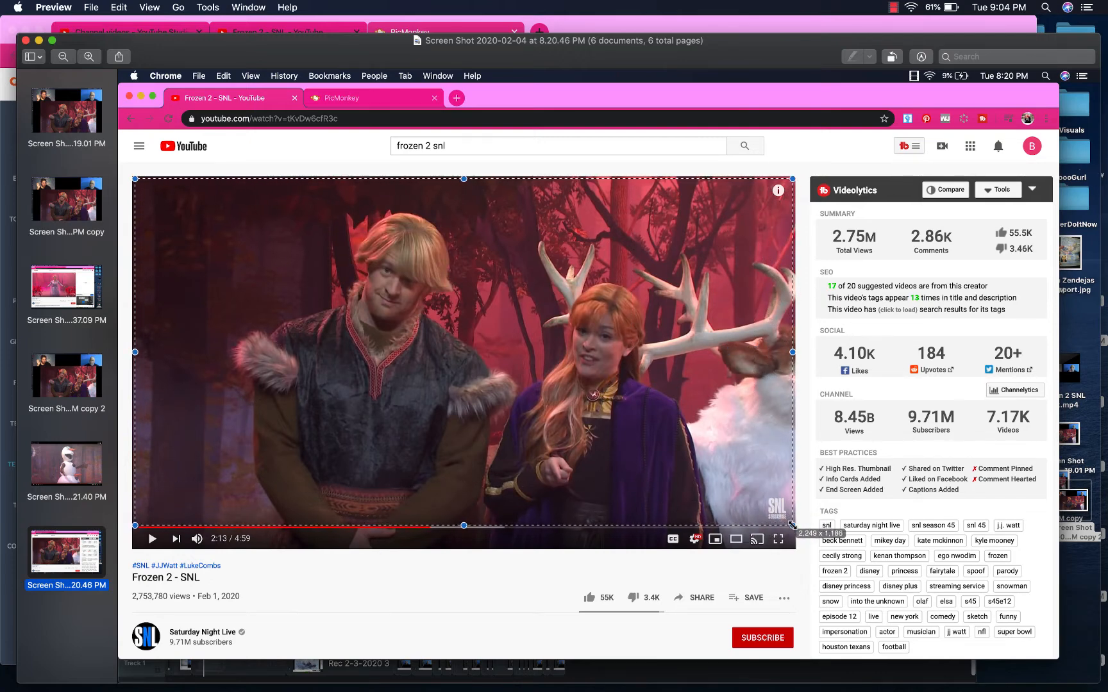
key("super+k")
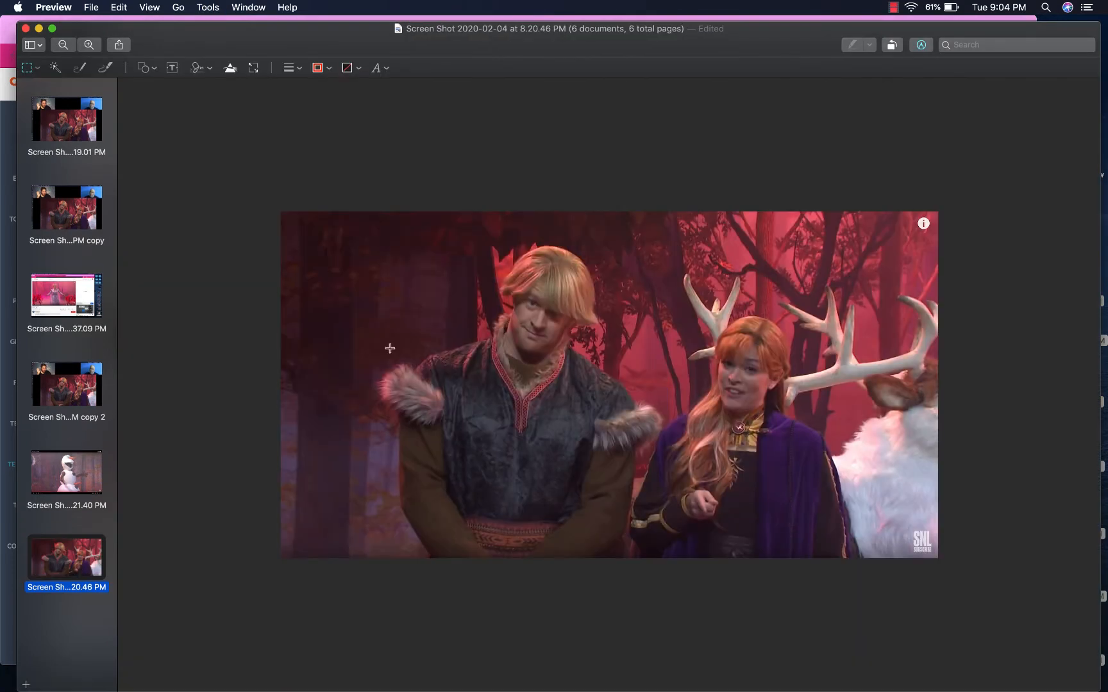
Crop the 8.21.40 PM screenshot to Olaf and the copy 2 one to its top-left webcam tile
left_click(77, 476)
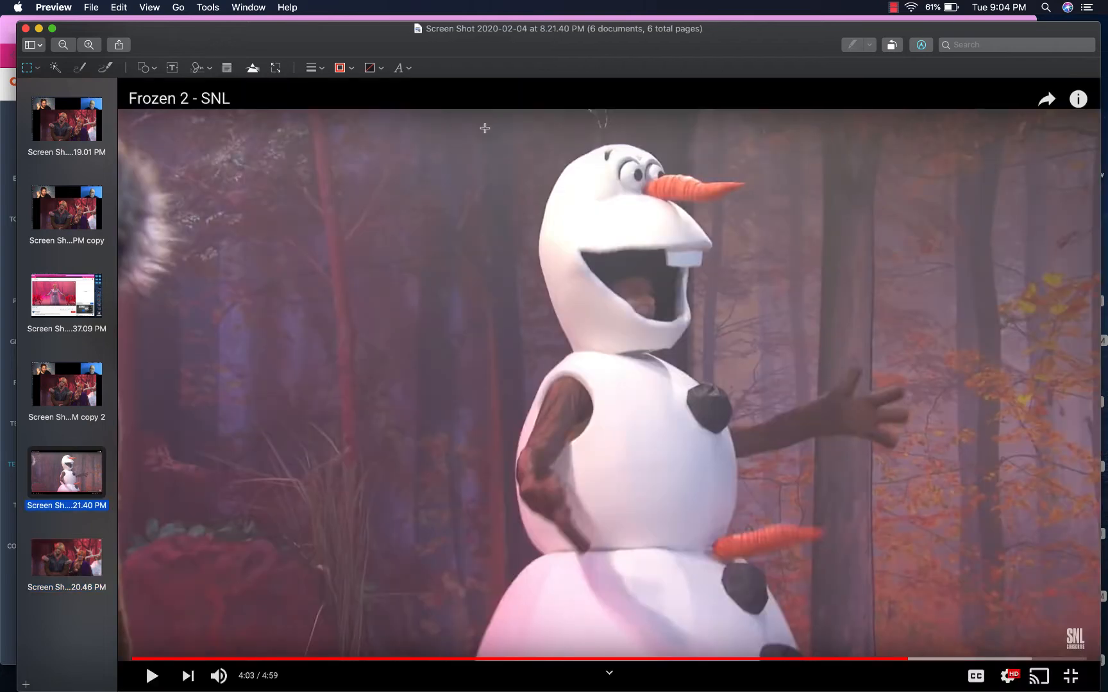
left_click_drag(468, 114, 923, 657)
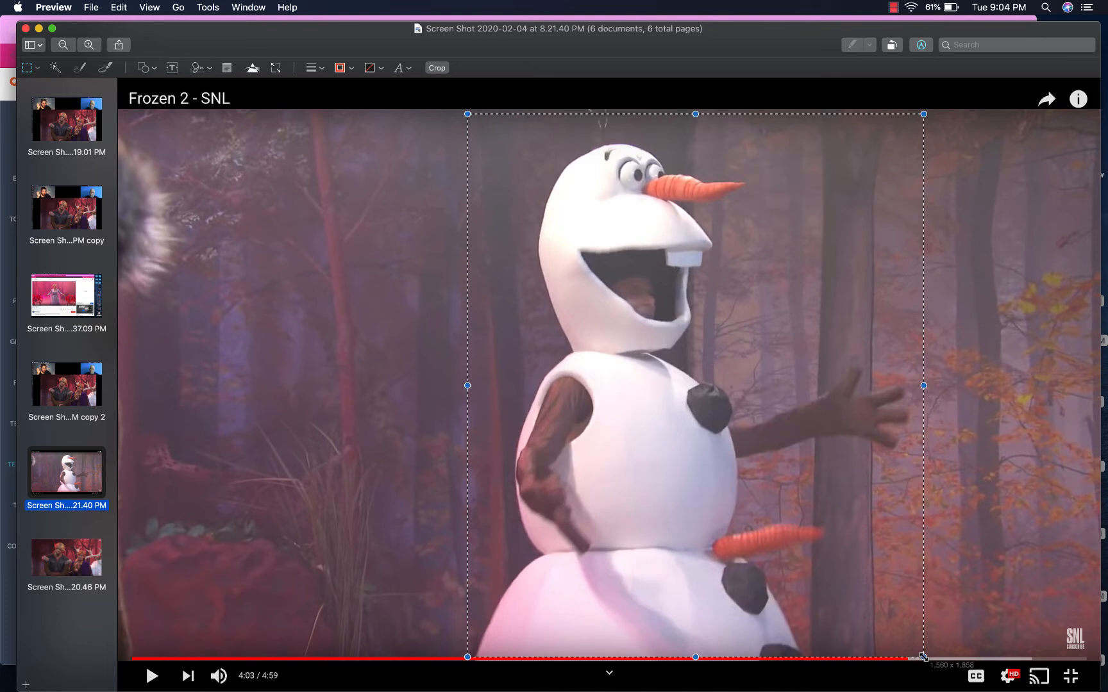
key("super+k")
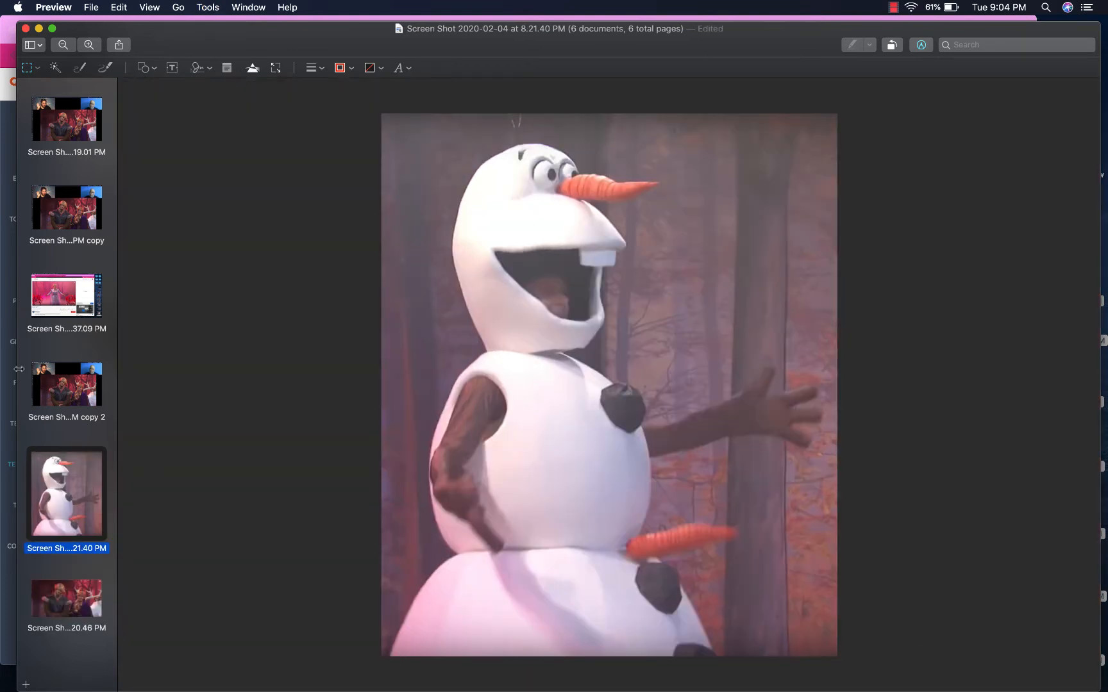
left_click(83, 396)
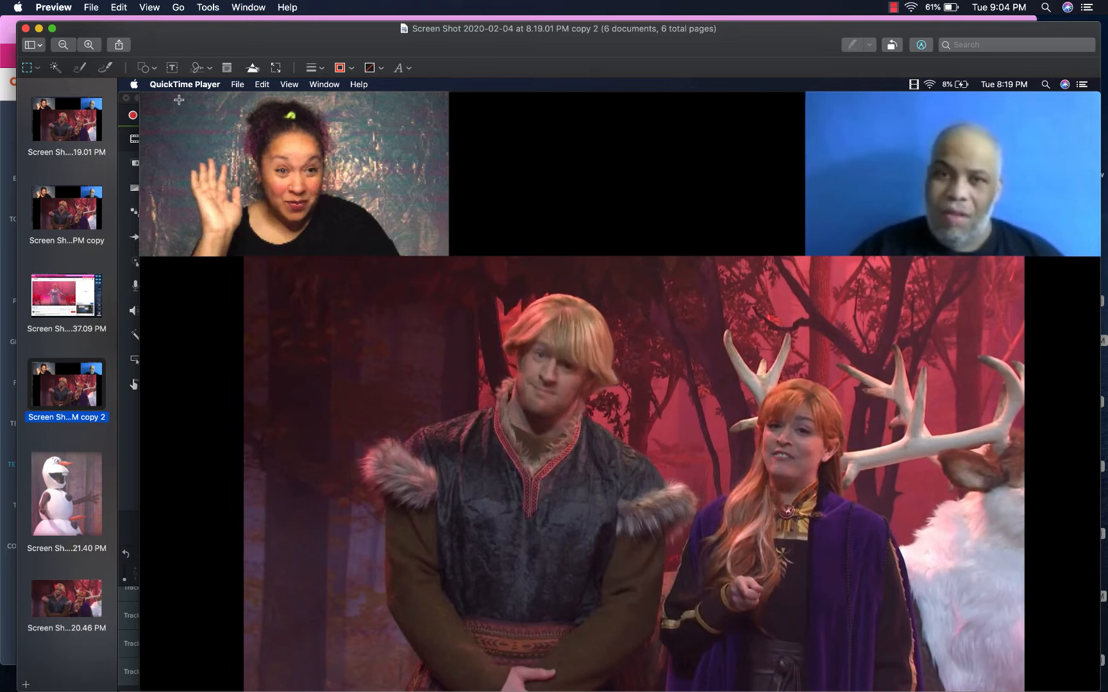
left_click_drag(179, 96, 405, 260)
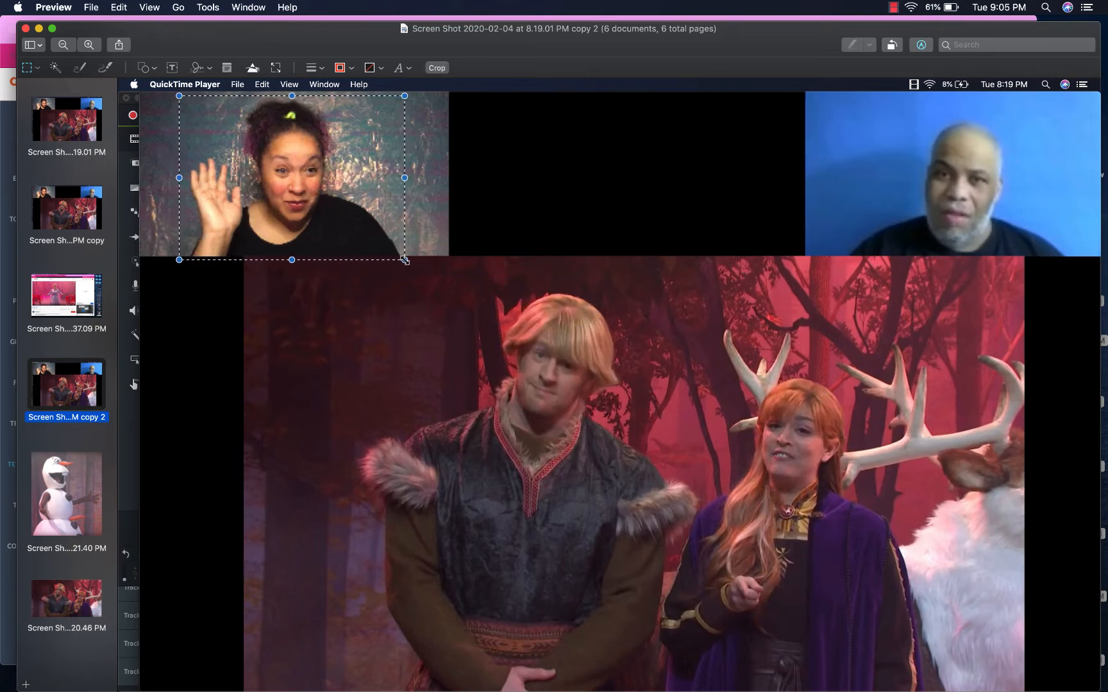
key("super+k")
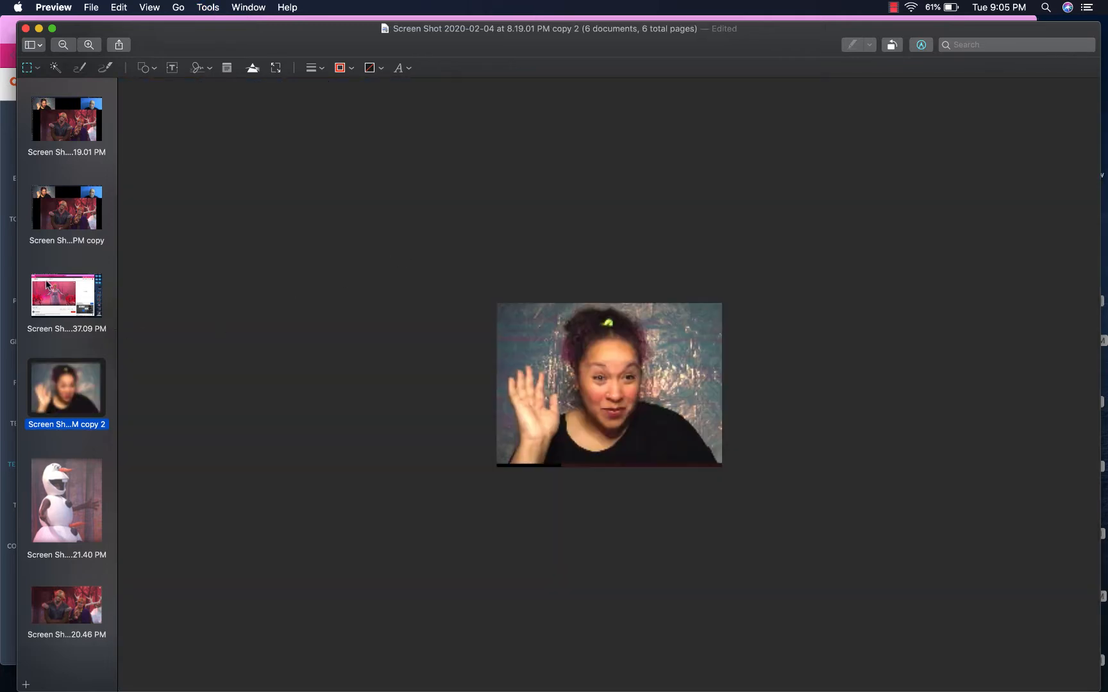
Crop the 37.09 PM screenshot to Elsa and the 'PM copy' screenshot to its right webcam tile
left_click(48, 286)
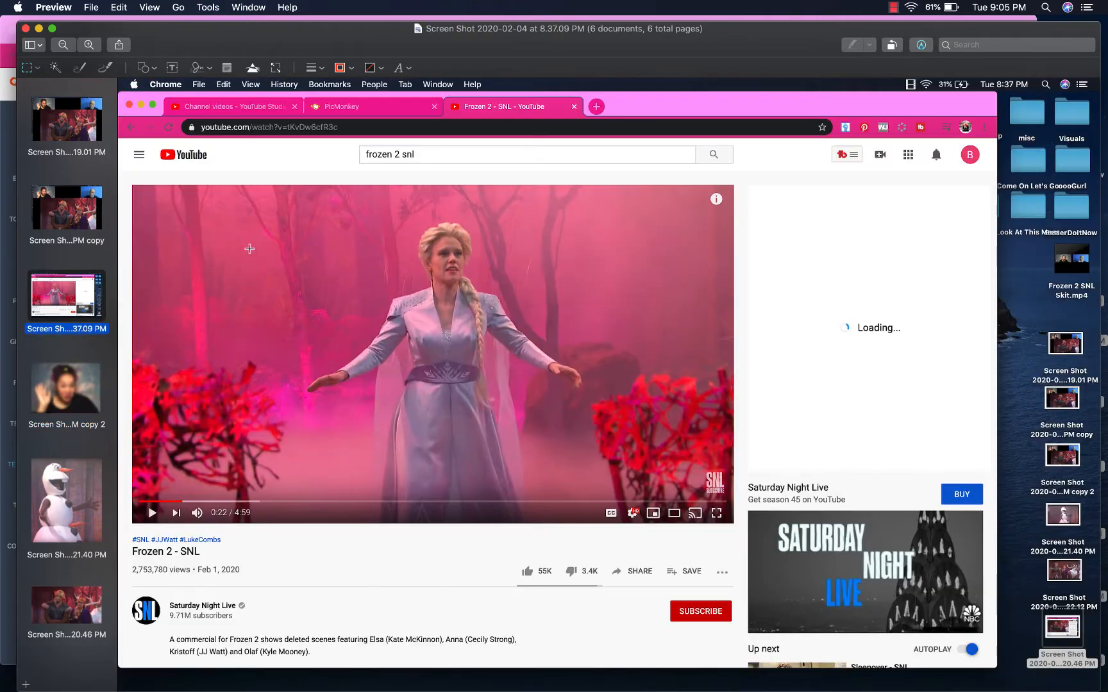
left_click_drag(301, 193, 593, 505)
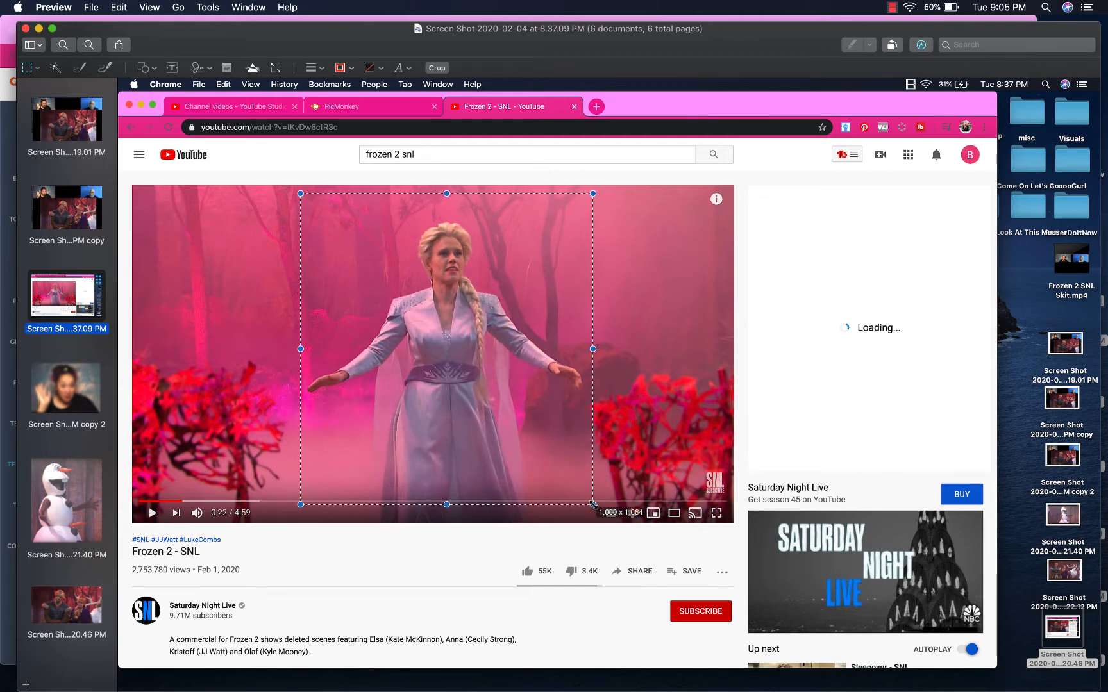
key("super+k")
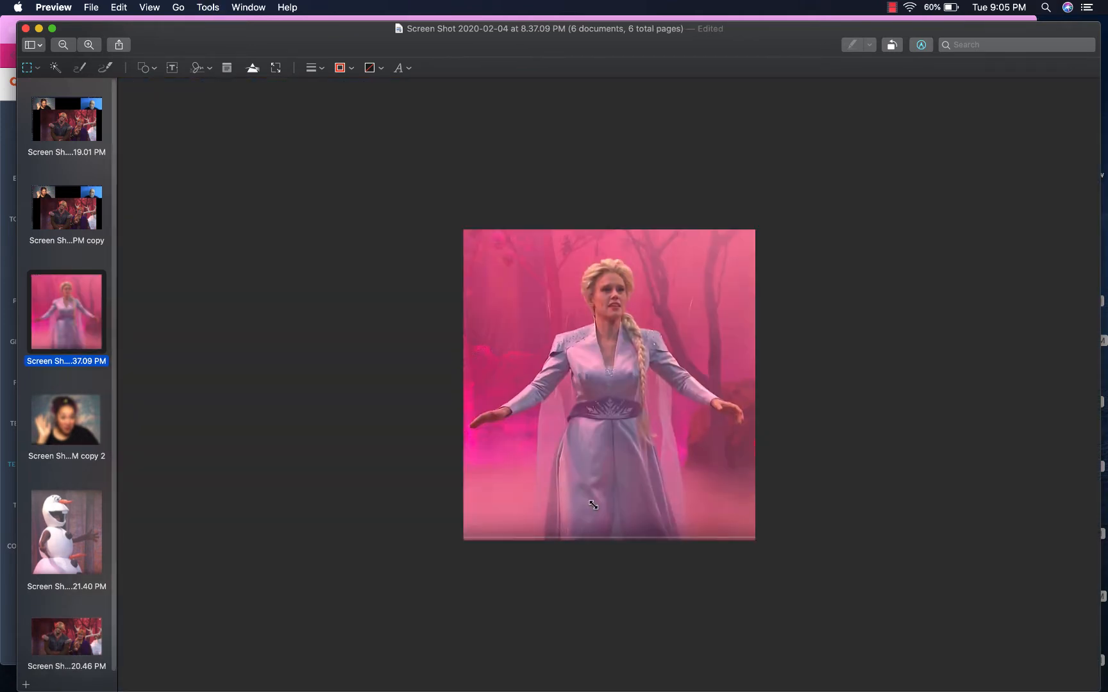
left_click(66, 224)
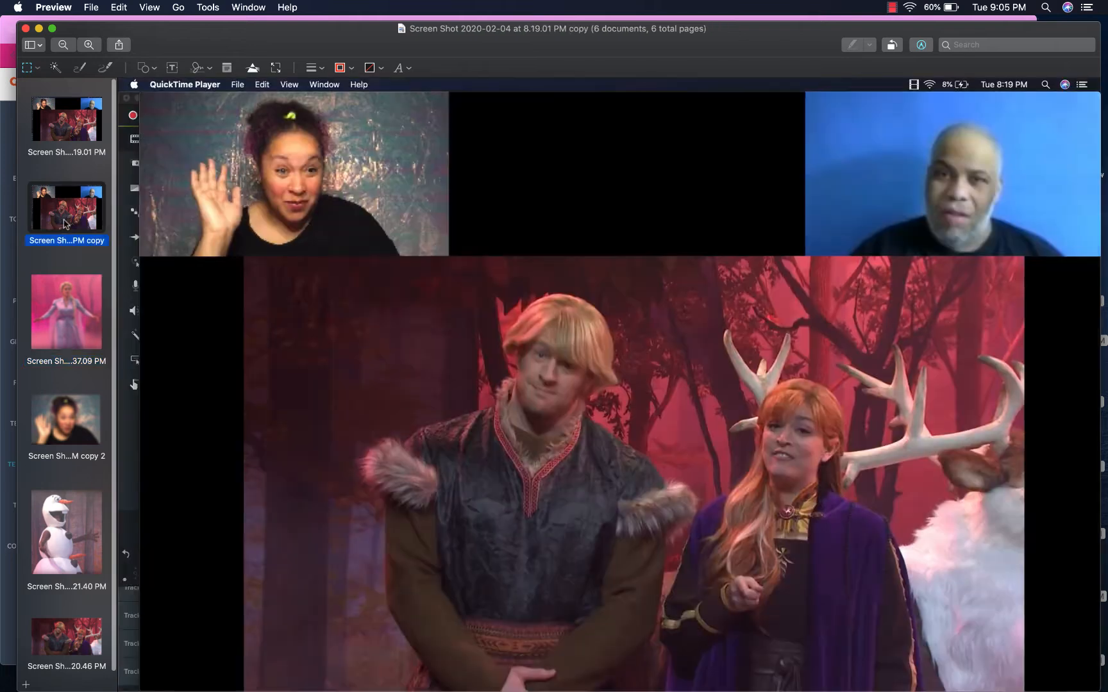
left_click_drag(846, 114, 1072, 255)
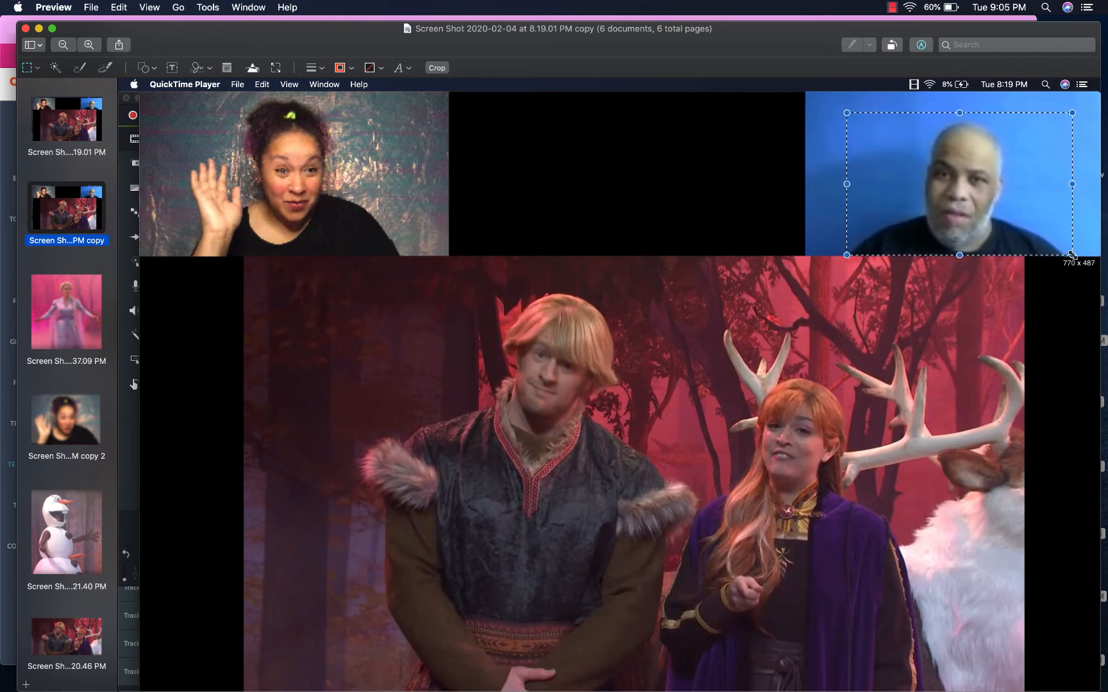
key("super+k")
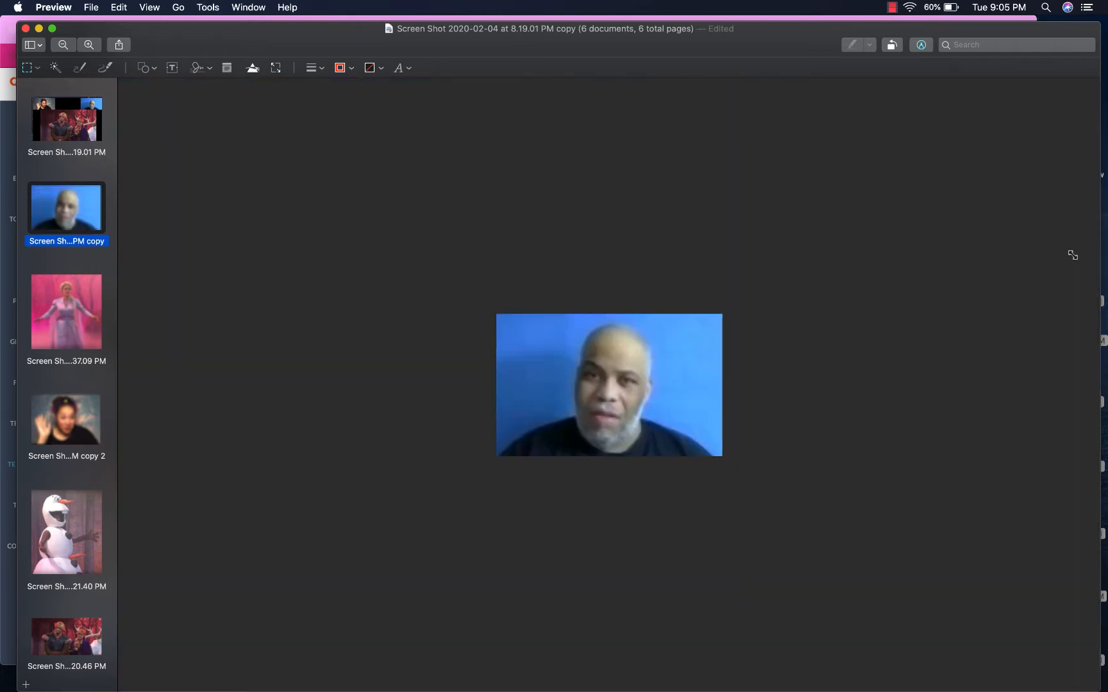
Close the Preview window, tidy the desktop screenshots, and open a blank Chrome tab
left_click(69, 122)
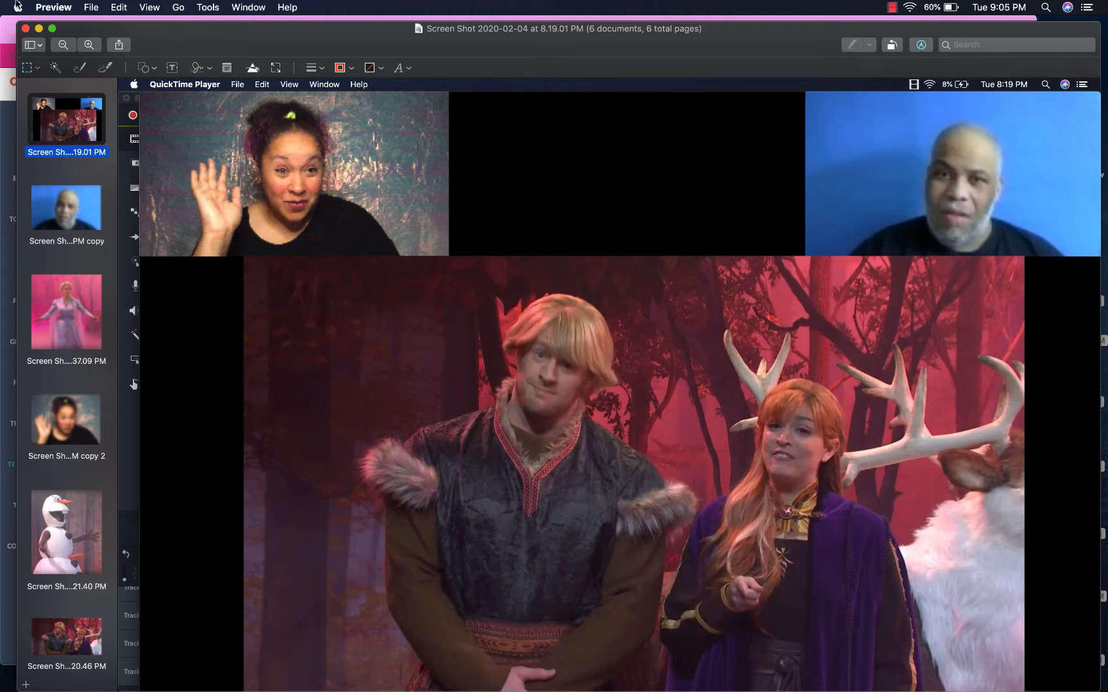
left_click(25, 27)
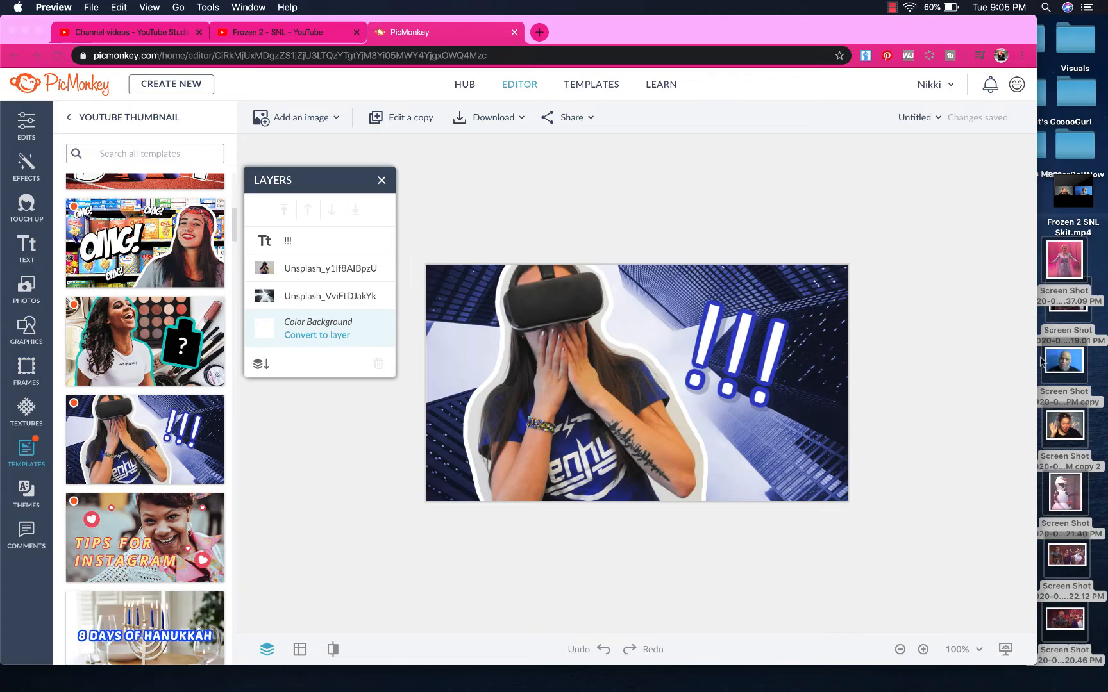
mouse_move(1064, 359)
left_mouse_down()
mouse_move(1065, 371)
mouse_move(1069, 335)
left_mouse_up()
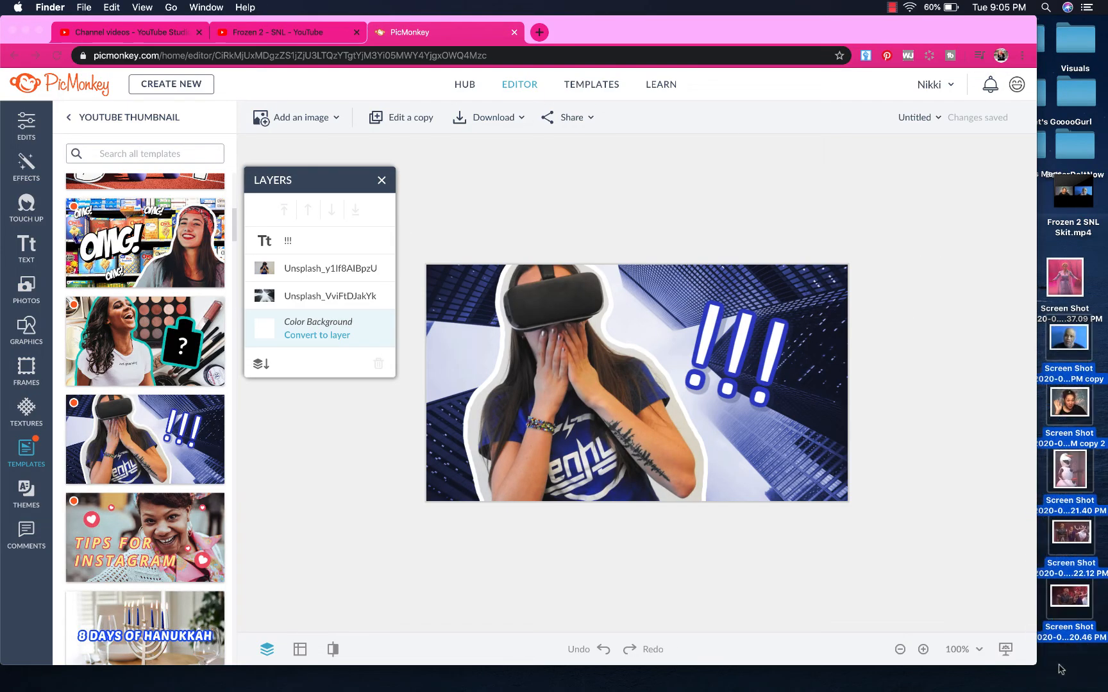
left_click(1058, 664)
left_click(541, 33)
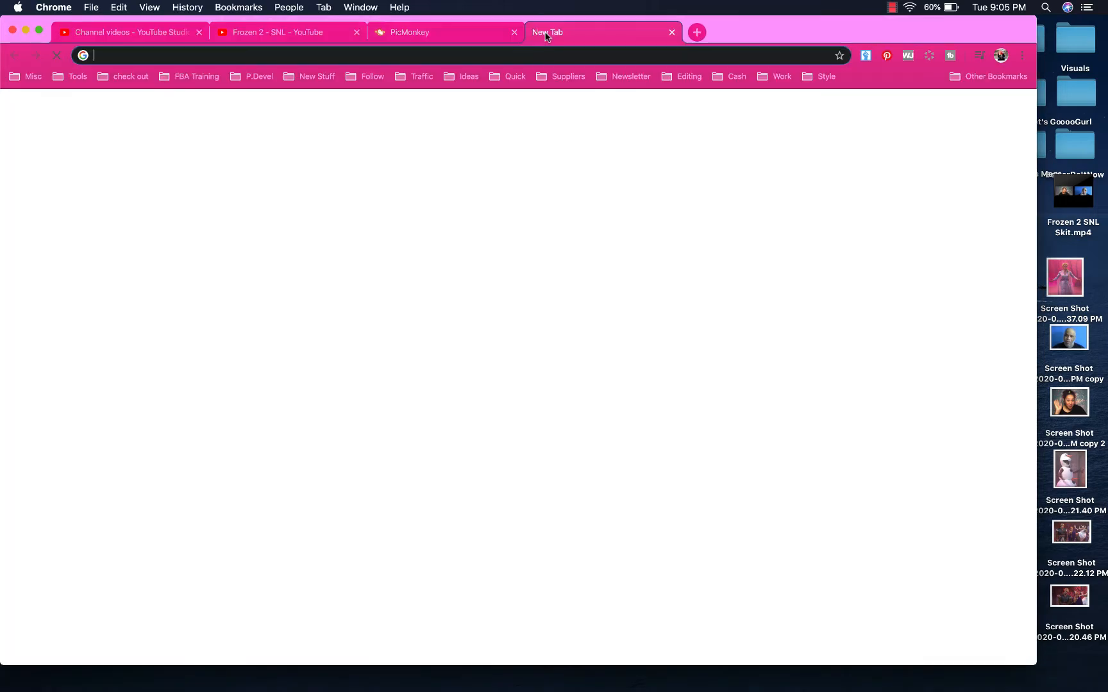
Go to clippingmagic.com and drop the cropped 37.09 PM Elsa screenshot onto the uploader
type("cl")
key("Return")
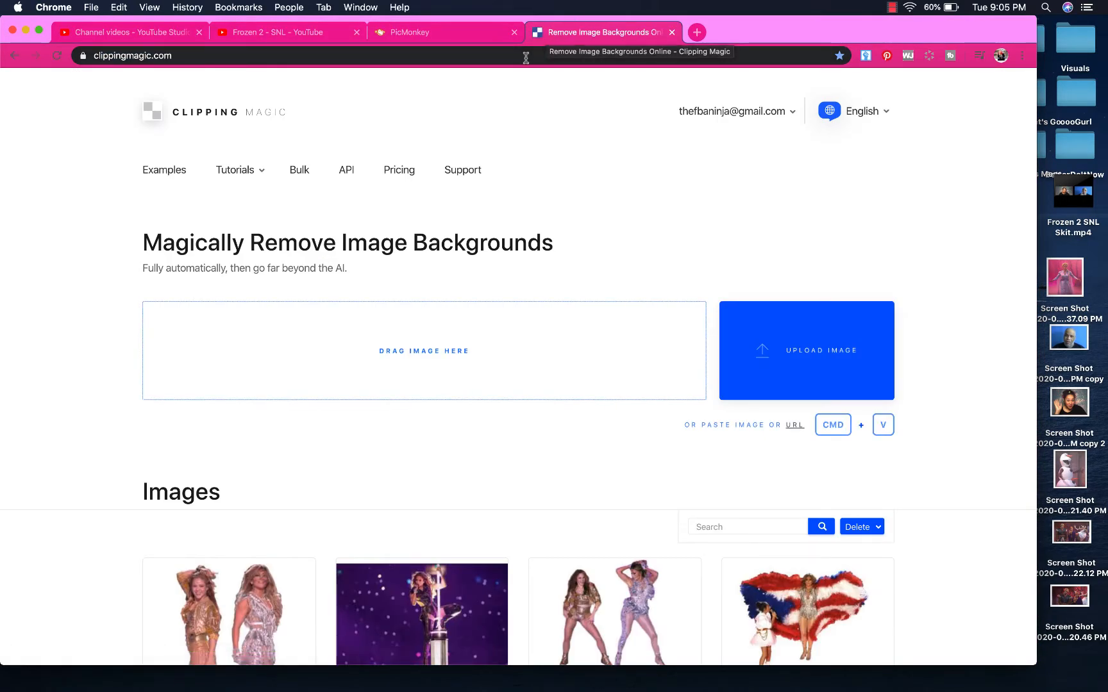
scroll(590, 464, "down", 10)
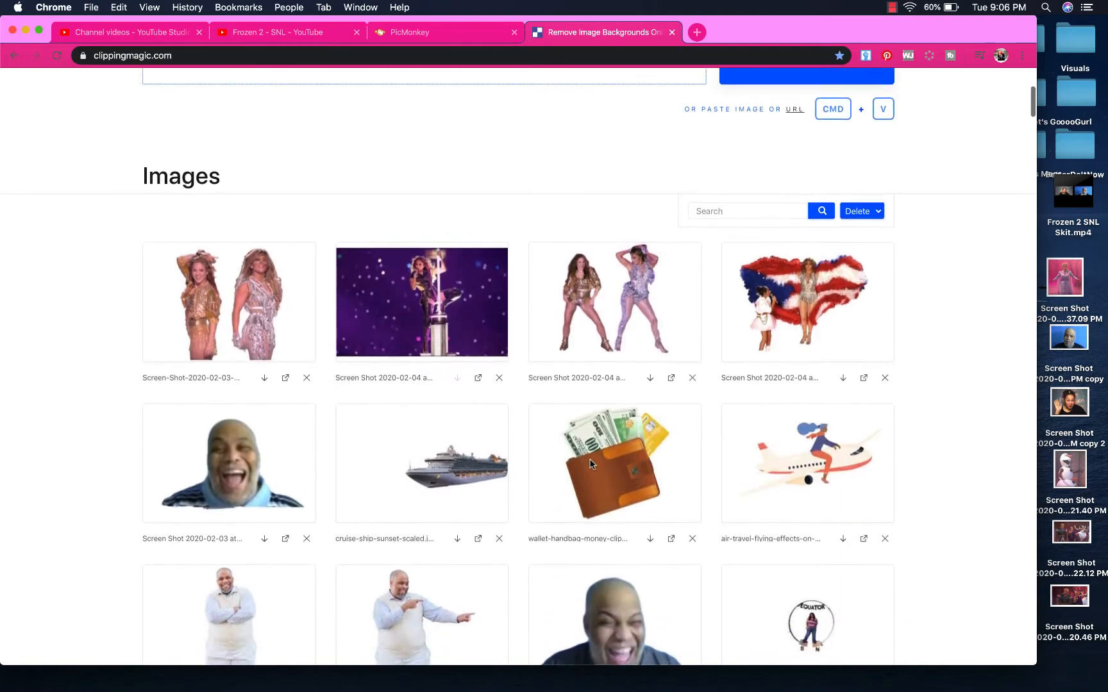
scroll(590, 464, "up", 5)
scroll(590, 464, "up", 5)
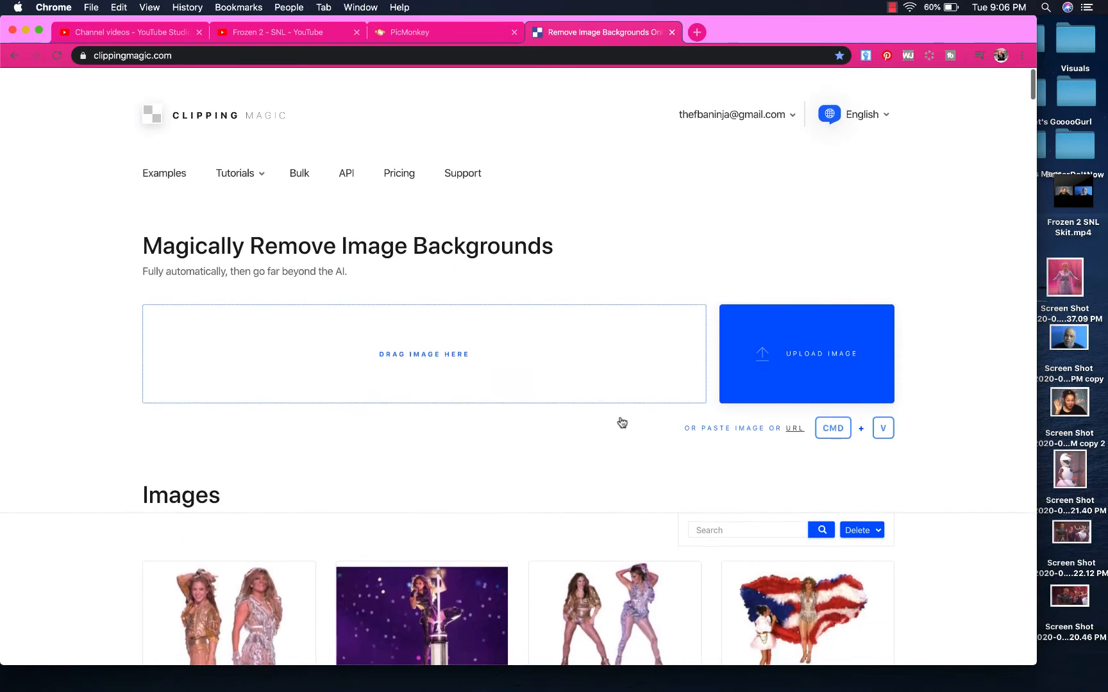
left_click_drag(1065, 277, 398, 292)
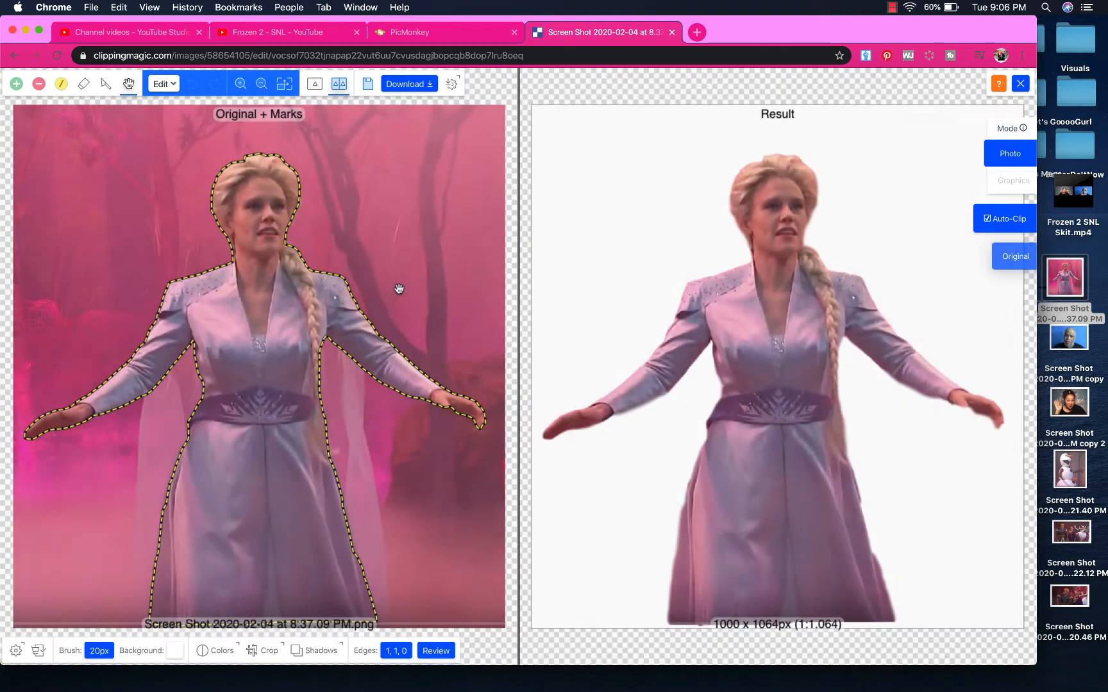
Mark Elsa's cape as keep and trim leftover background along the cutout's bottom edge
left_click(16, 84)
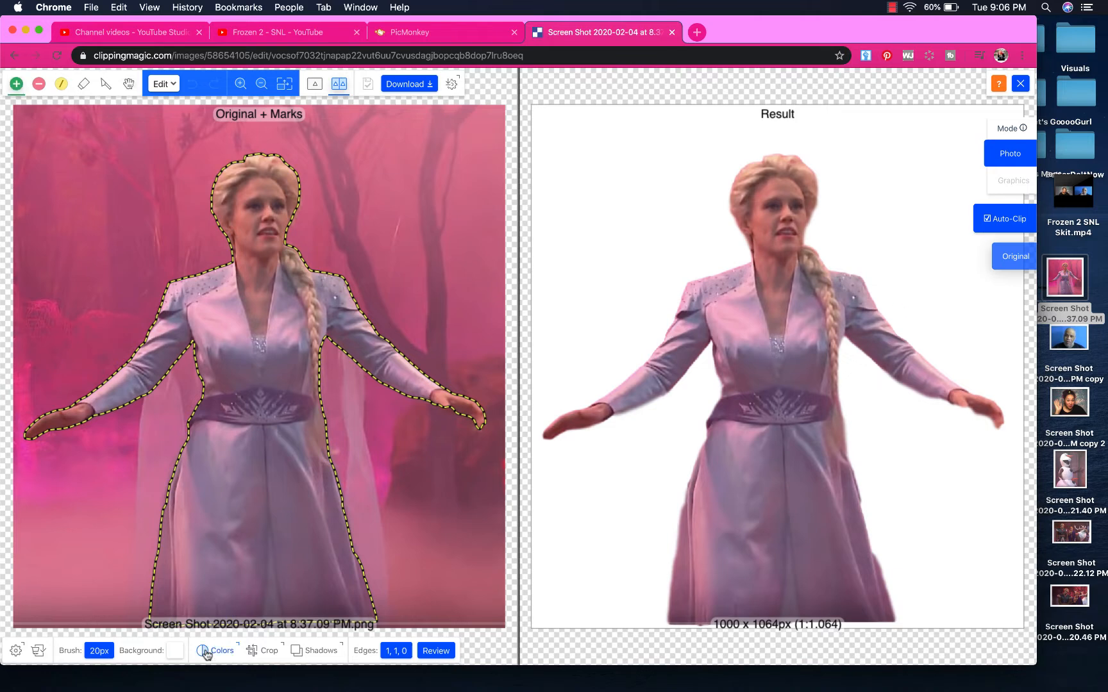
left_click(151, 536)
left_click(168, 421)
left_click(341, 369)
left_click(355, 508)
left_click(373, 584)
left_click(349, 449)
left_click(106, 84)
left_click_drag(130, 584, 127, 627)
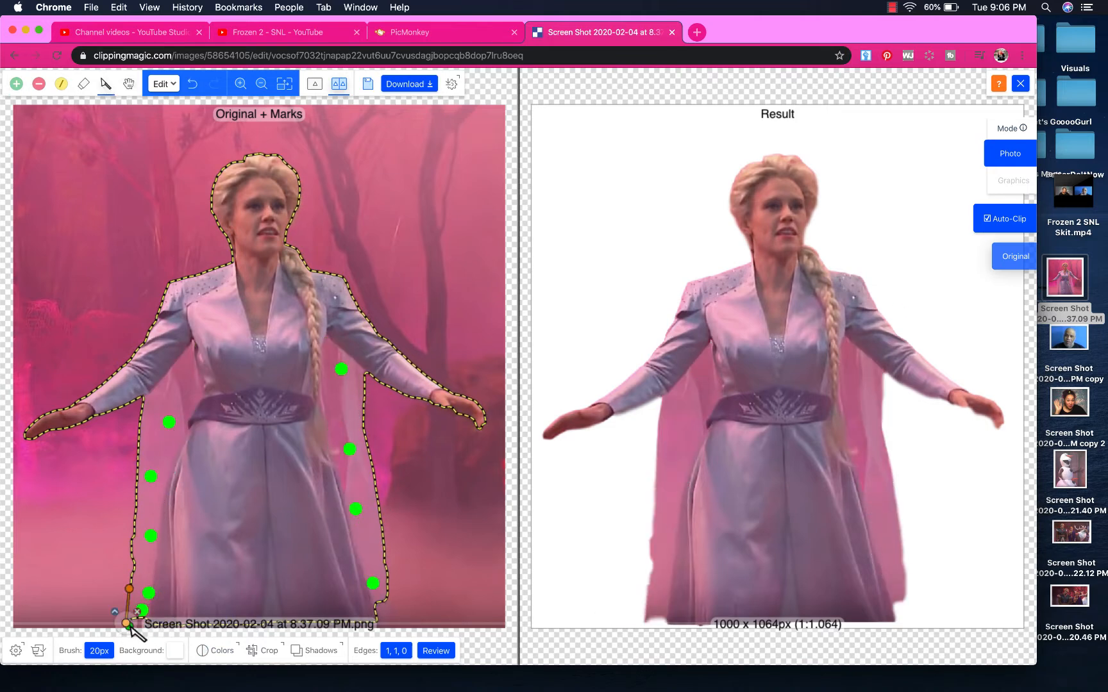
left_click(16, 84)
left_click(138, 621)
left_click(38, 84)
left_click(113, 627)
left_click(174, 651)
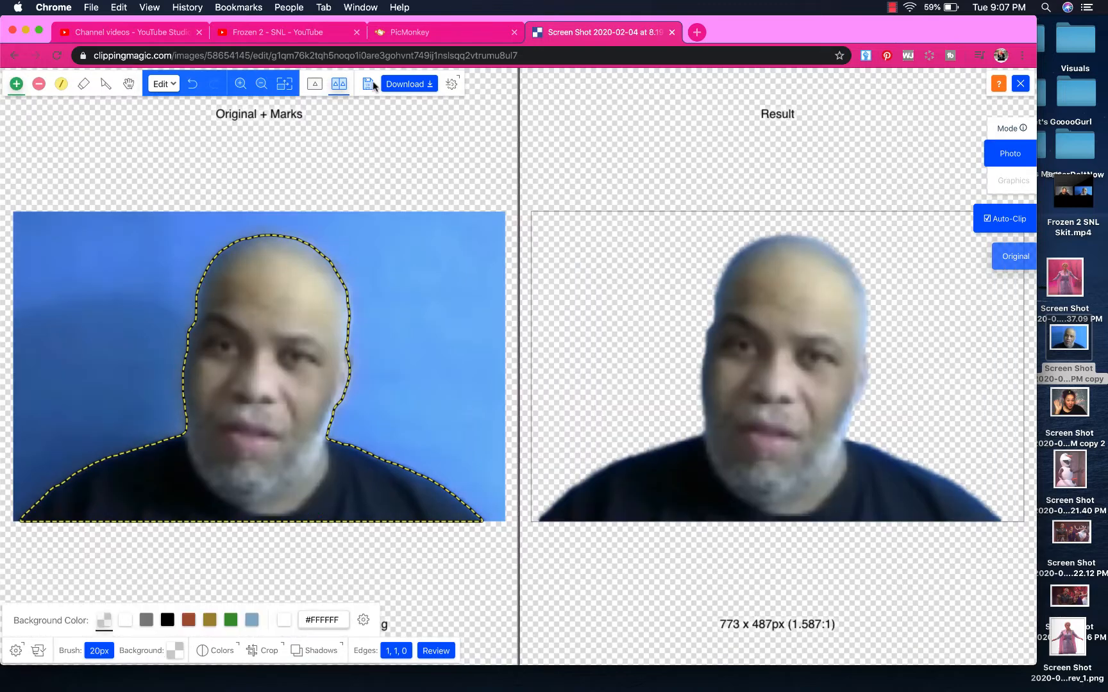
left_click(374, 84)
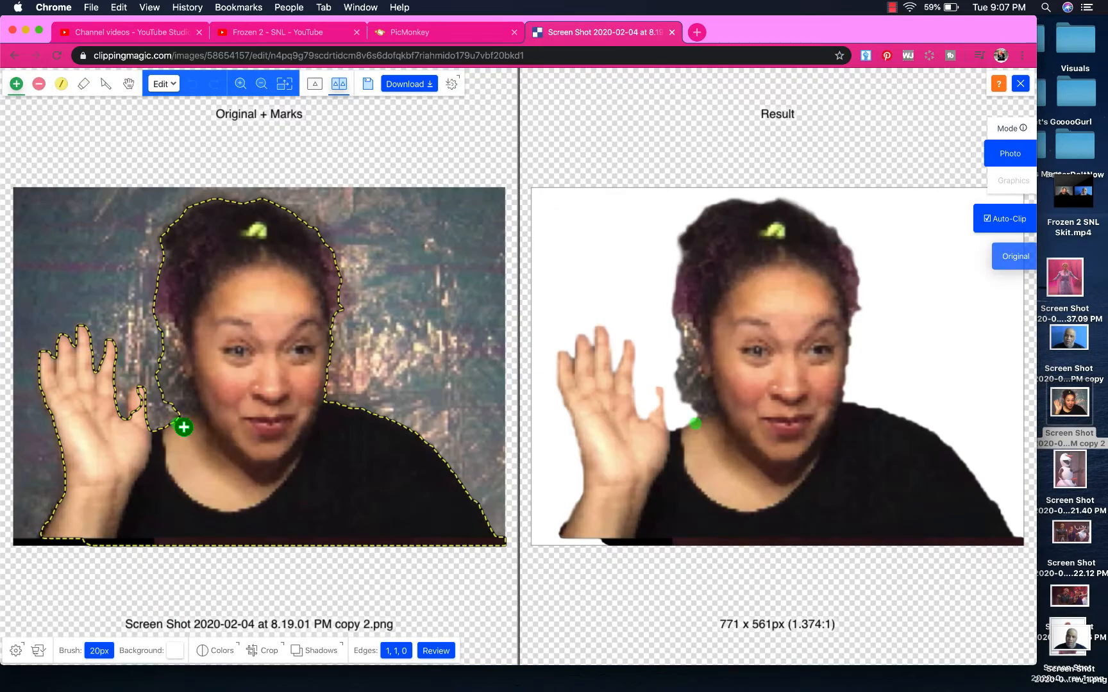
Clear background around Elsa's hair and bottom-left corner, keep her thumb, and make the background transparent
left_click(39, 84)
left_click_drag(167, 395, 192, 398)
left_click(166, 333)
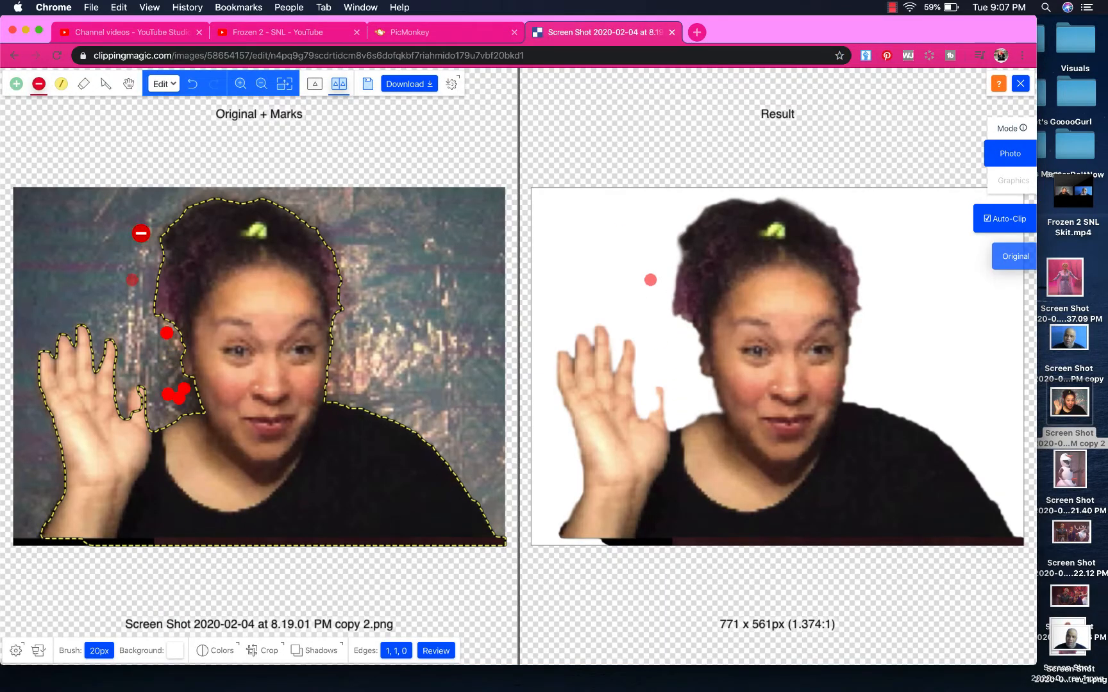
left_click(150, 312)
left_click(16, 84)
left_click(136, 404)
left_click(38, 84)
left_click(169, 334)
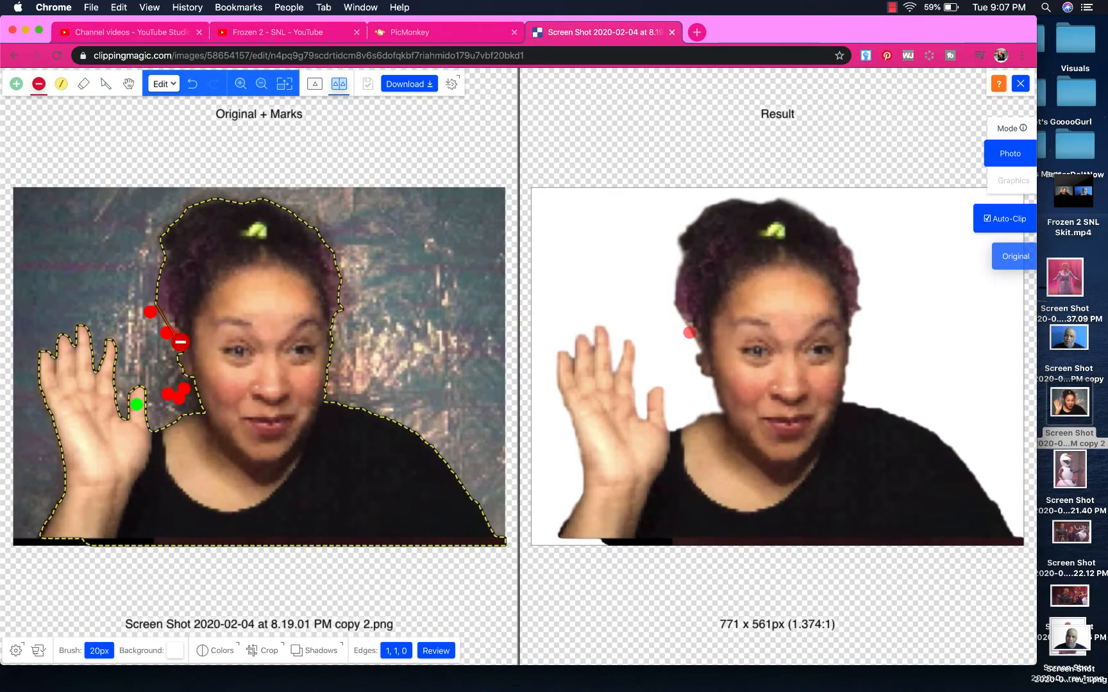
left_click(168, 325)
left_click(16, 84)
left_click(40, 544)
left_click(38, 84)
left_click(24, 541)
left_click(175, 651)
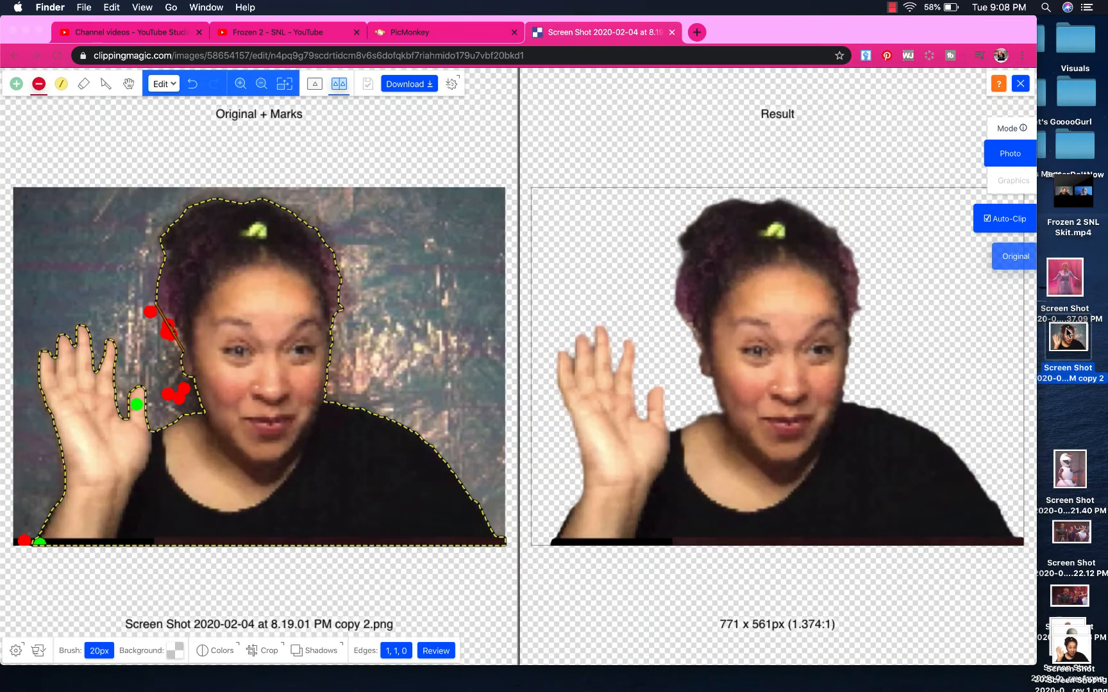
left_click(1020, 84)
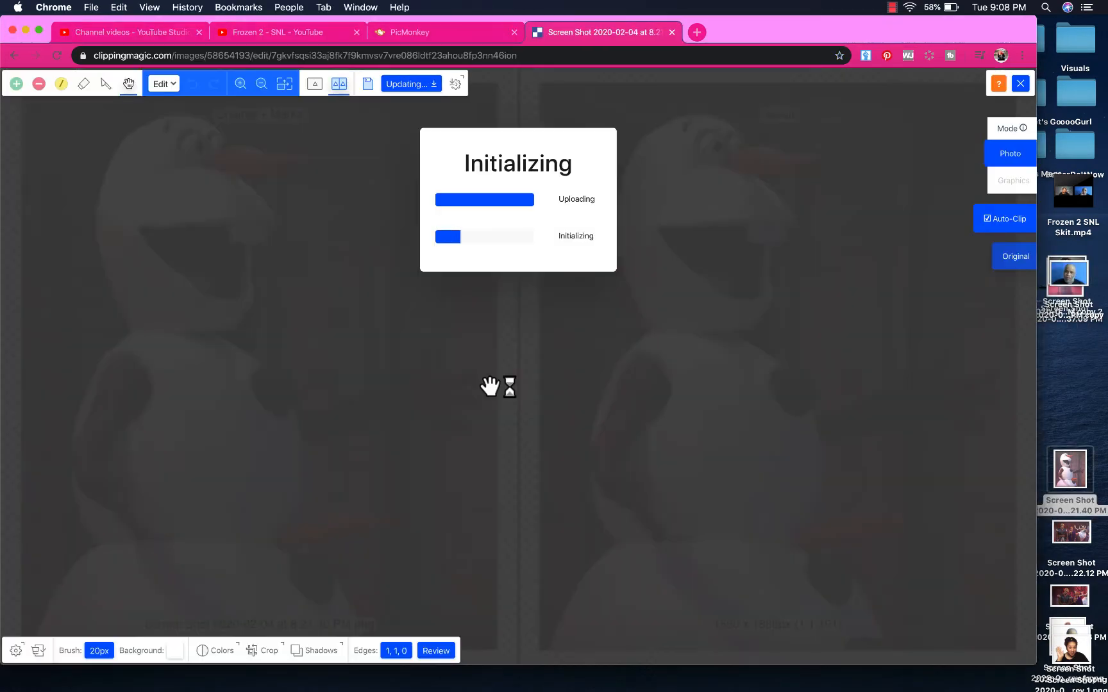
Keep Olaf's arm and mouth, make his background transparent, and save the cutout to the desktop
left_click(404, 408)
left_click_drag(404, 405, 435, 400)
left_click(357, 418)
left_click(299, 422)
mouse_move(151, 243)
left_mouse_down()
mouse_move(225, 295)
mouse_move(179, 286)
left_mouse_up()
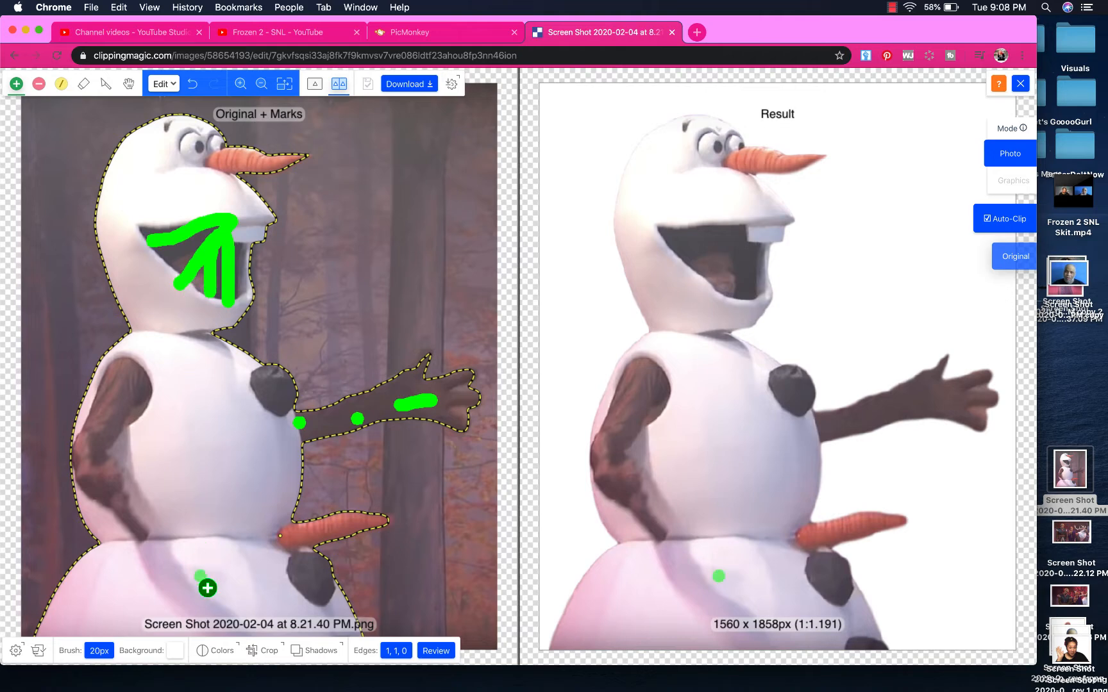
left_click(175, 651)
left_click(106, 620)
left_click(410, 84)
left_click_drag(666, 206, 1083, 608)
left_click(789, 446)
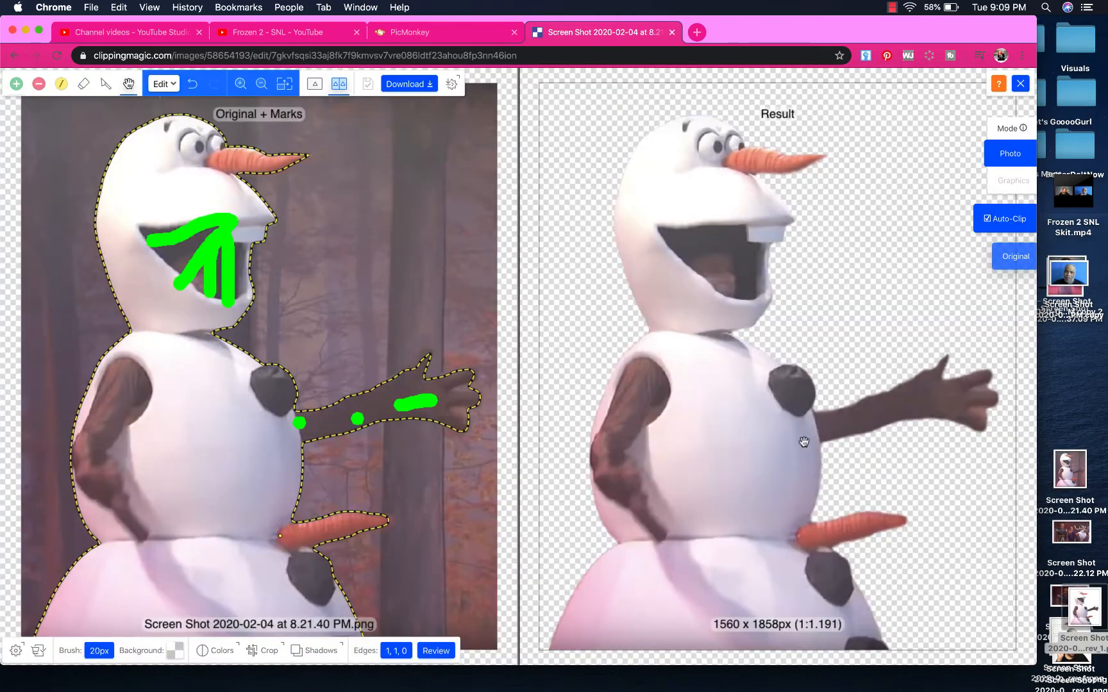
Rearrange the screenshot and cut-out files on the desktop, then close the Clipping Magic tab
left_click_drag(1069, 472, 1082, 282)
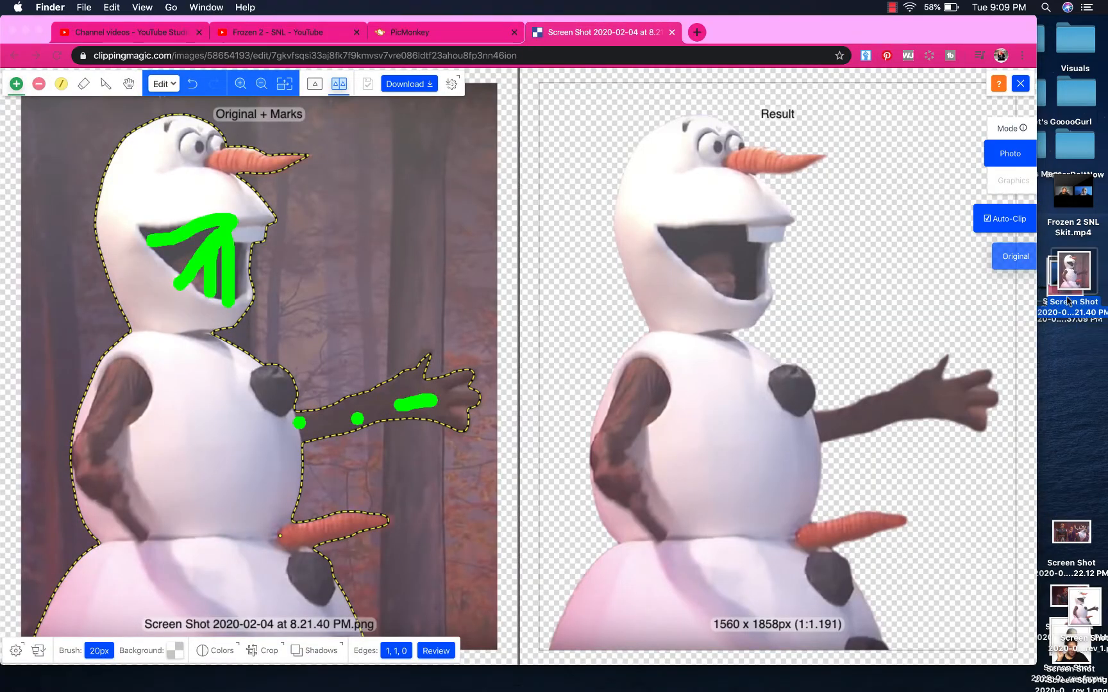
left_click_drag(1072, 542, 1074, 365)
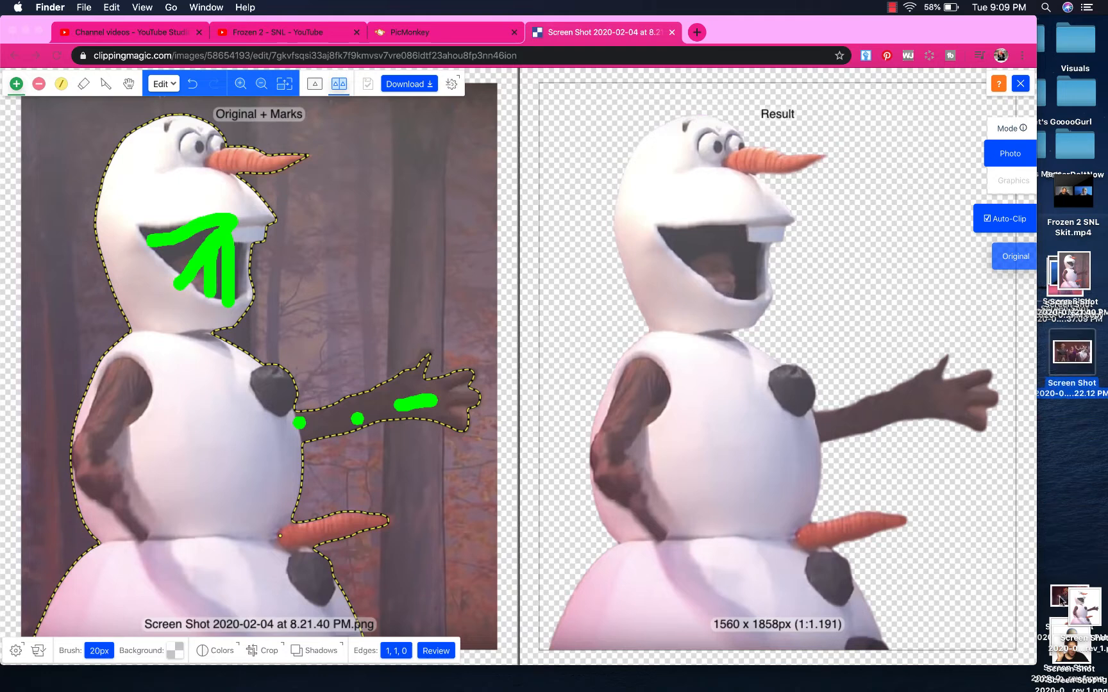
left_click_drag(1064, 596, 1059, 396)
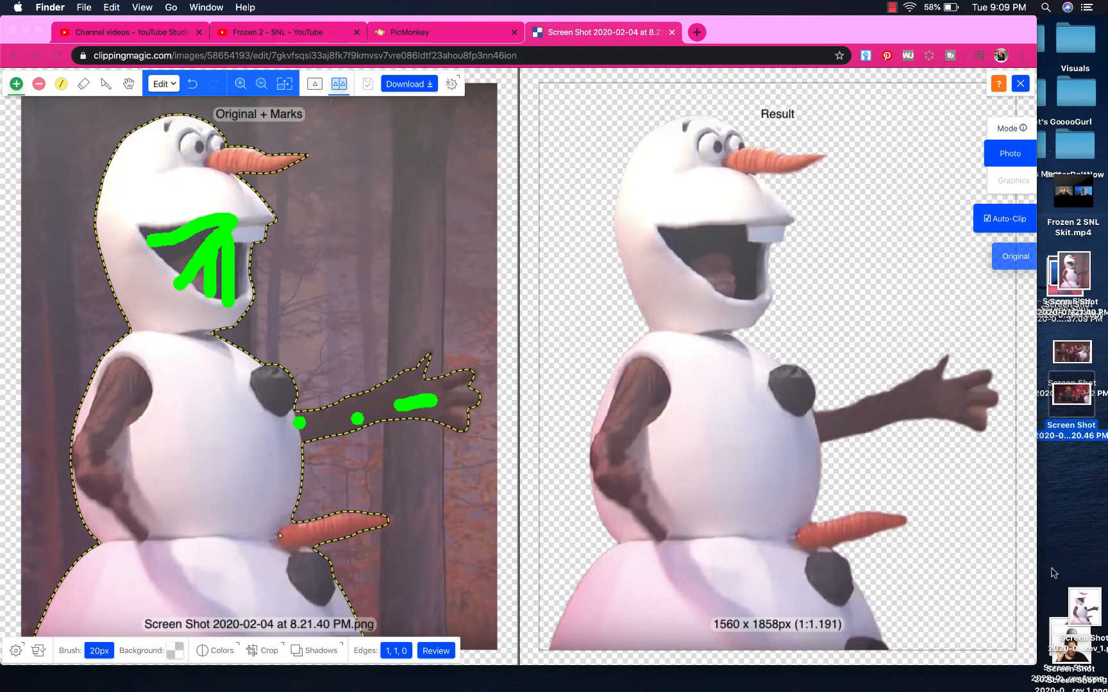
left_click(1079, 609)
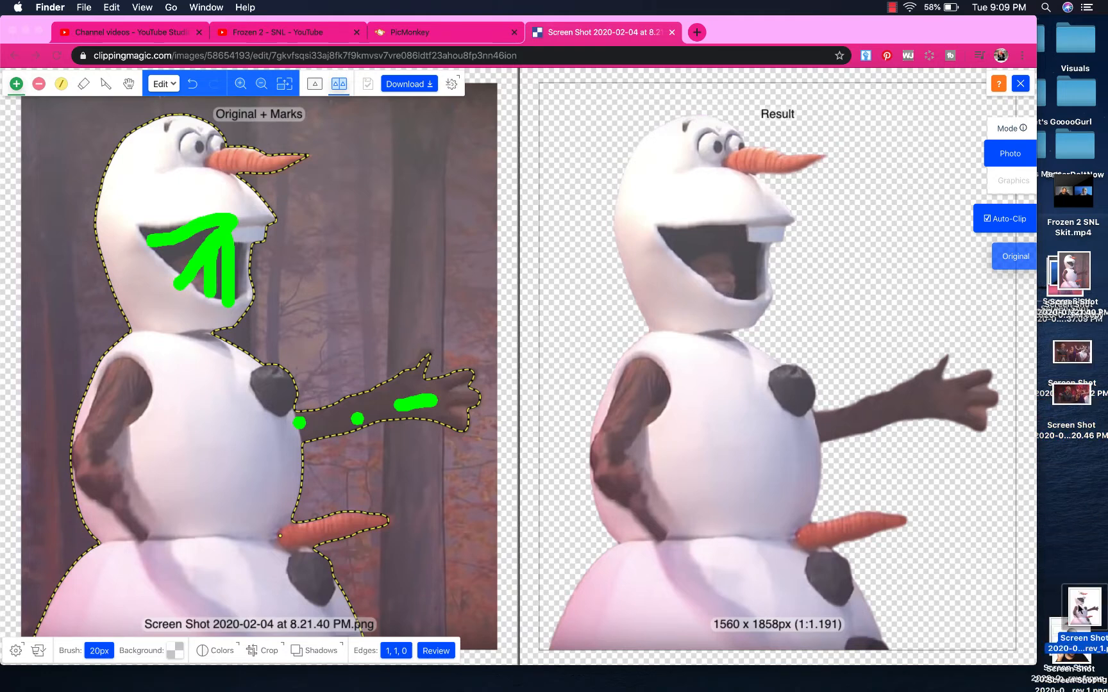
left_click_drag(1078, 606, 1069, 468)
left_click_drag(1067, 636, 1087, 574)
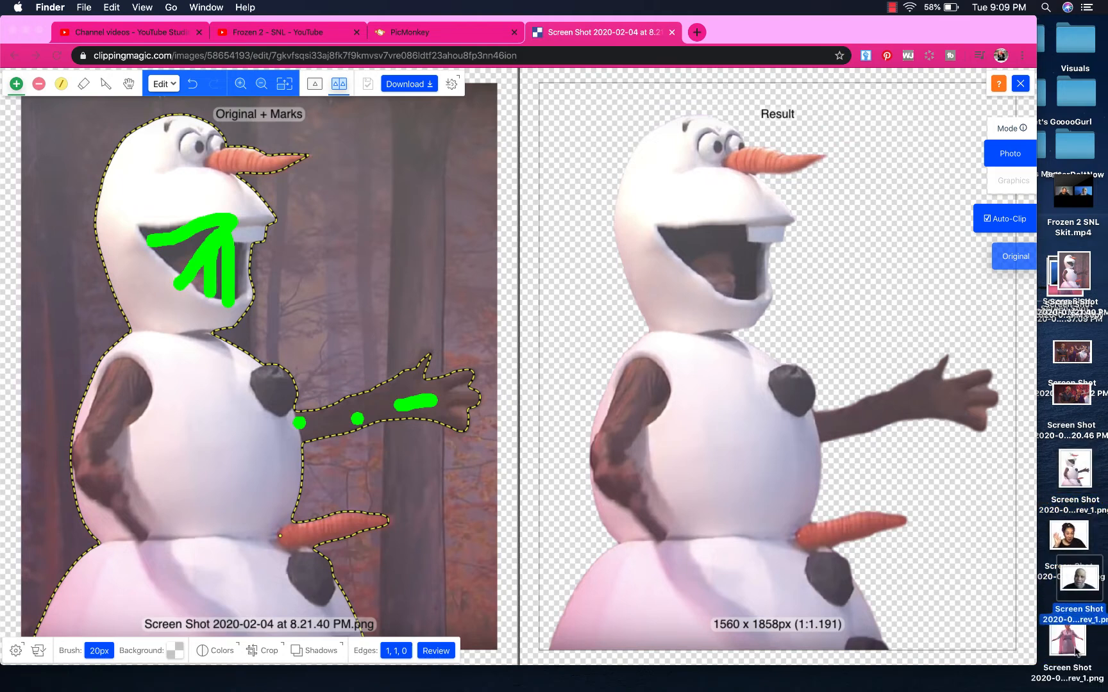
left_click_drag(1076, 650, 1087, 657)
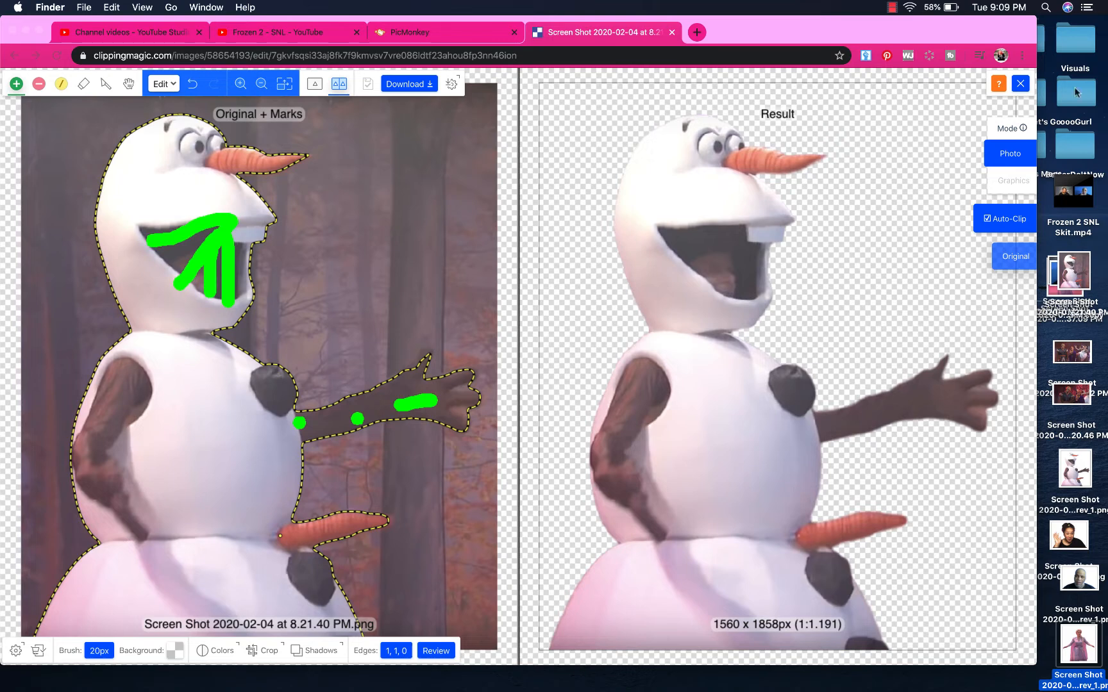
left_click(671, 32)
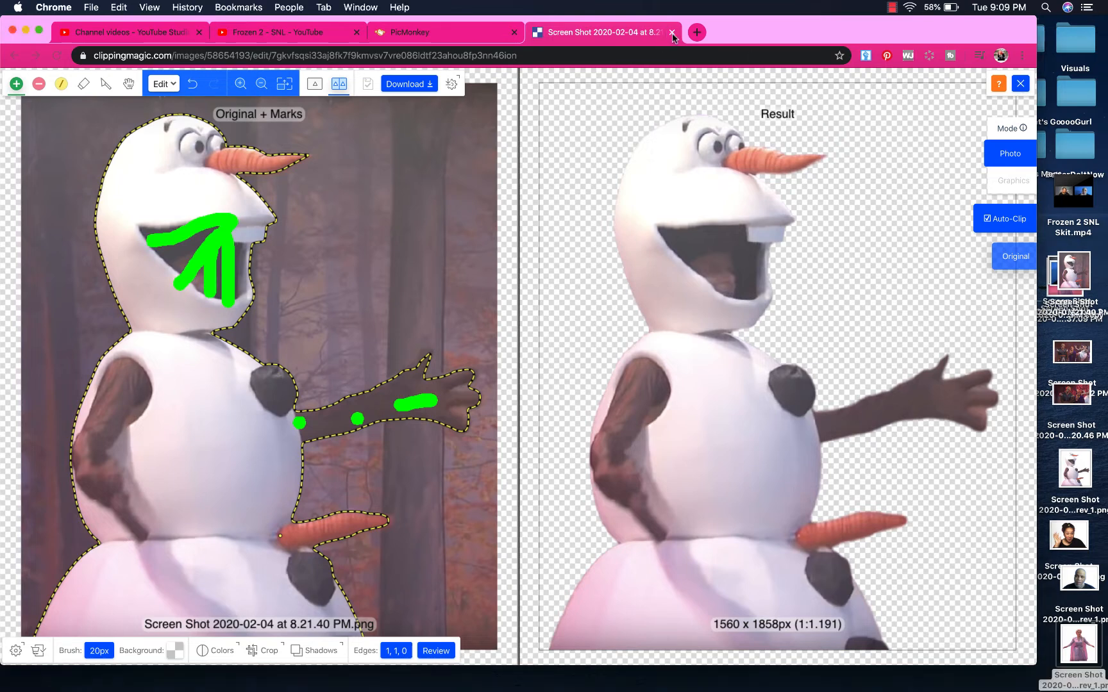
Delete the woman-in-VR-headset photo from the template
left_click(613, 321)
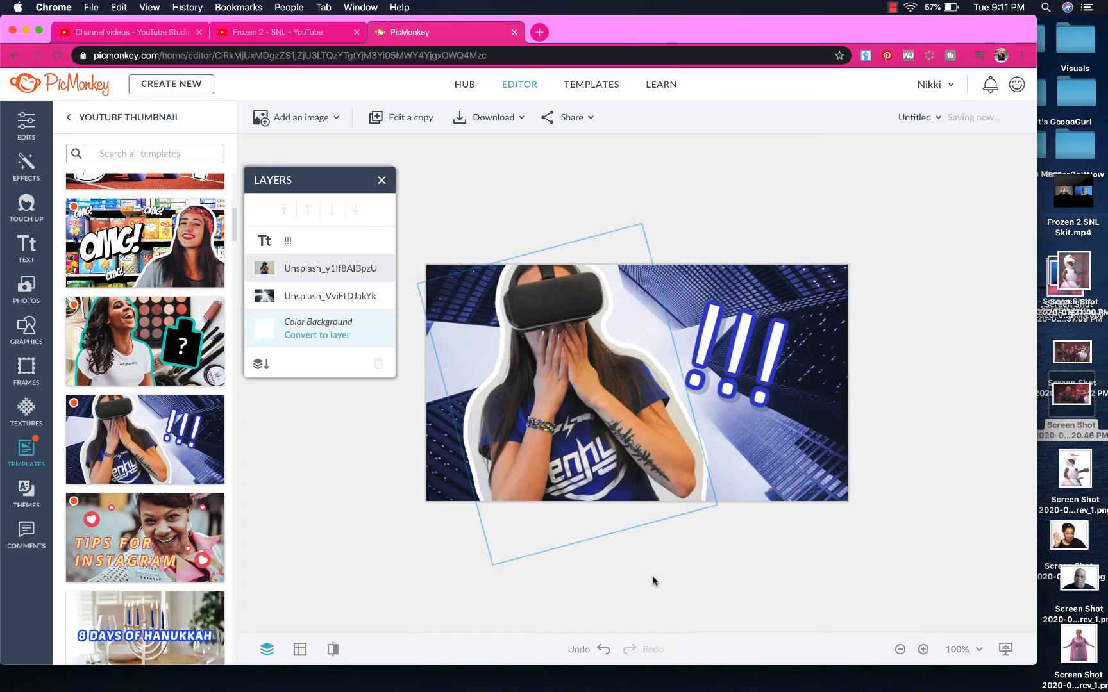
left_click(652, 575)
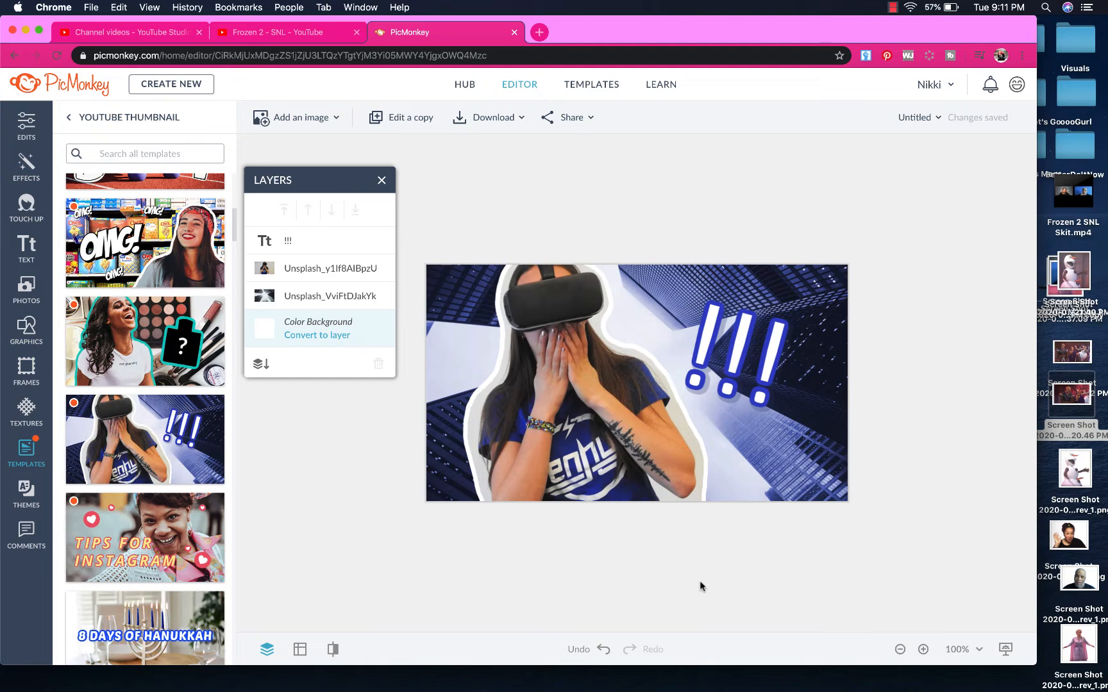
left_click(571, 361)
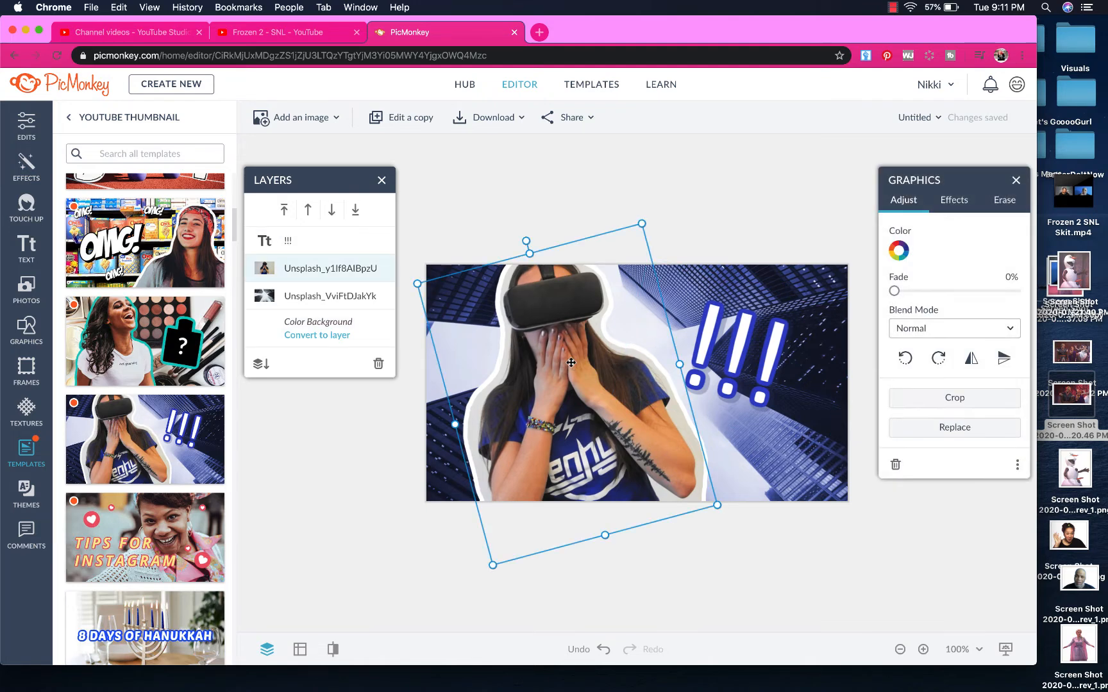
key("BackSpace")
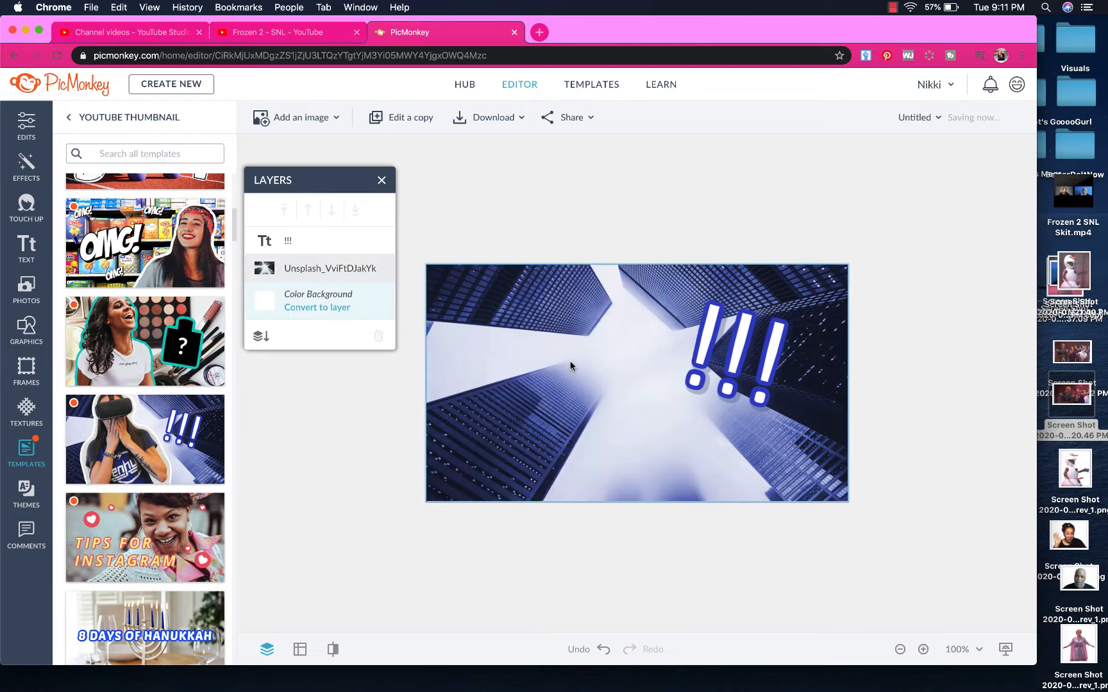
Move the '!!!' text to the lower-right corner and delete the building background photo
left_click(727, 371)
left_click_drag(727, 371, 796, 461)
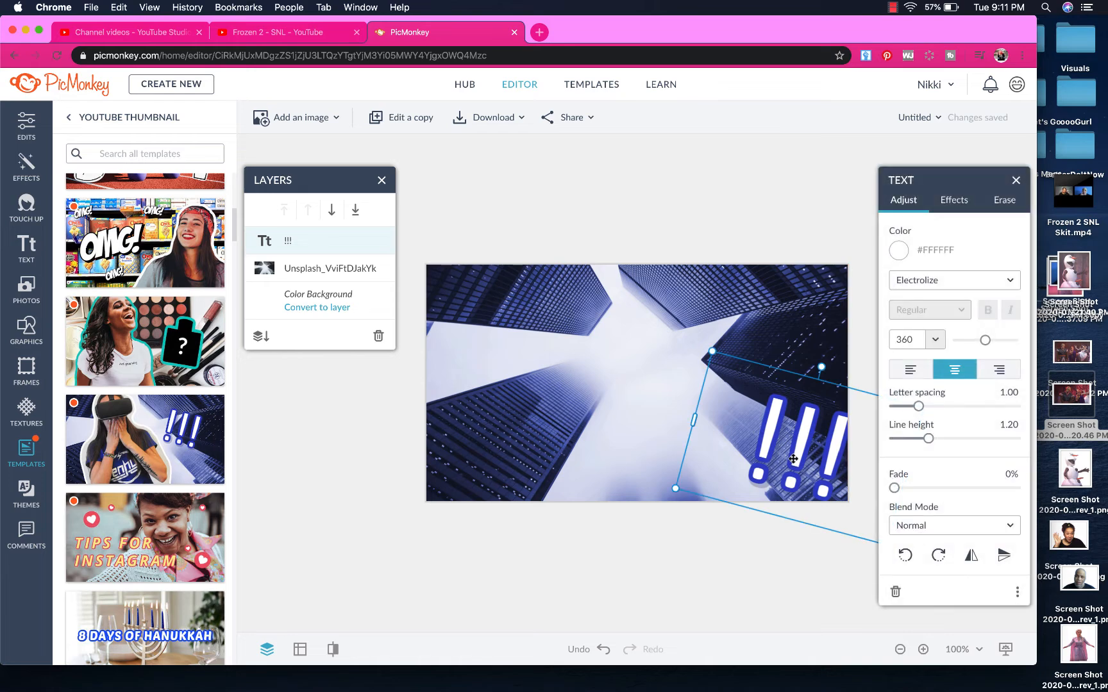
left_click(591, 426)
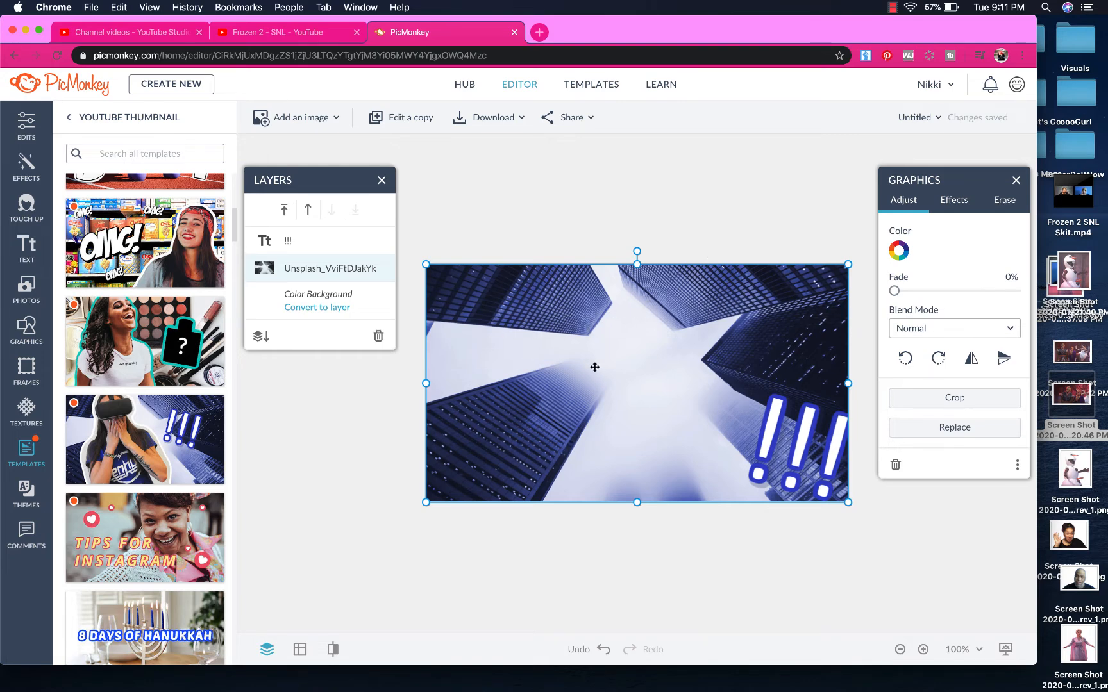
key("BackSpace")
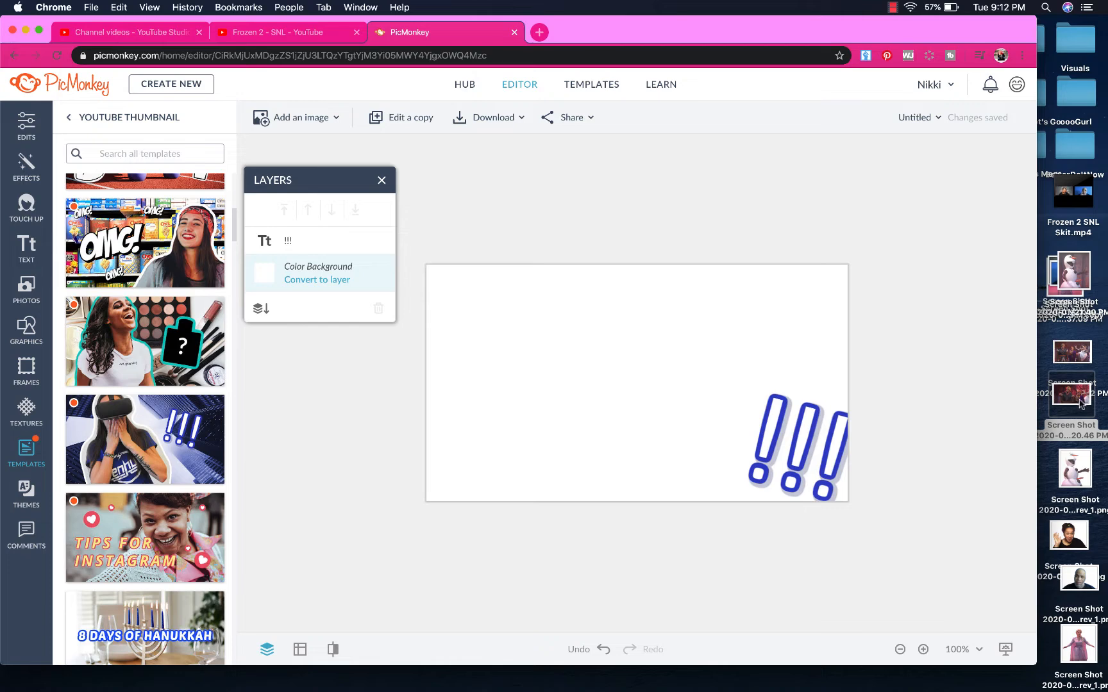
Drop the SNL screenshot onto the canvas and resize it to fill the canvas
left_click_drag(1081, 403, 660, 375)
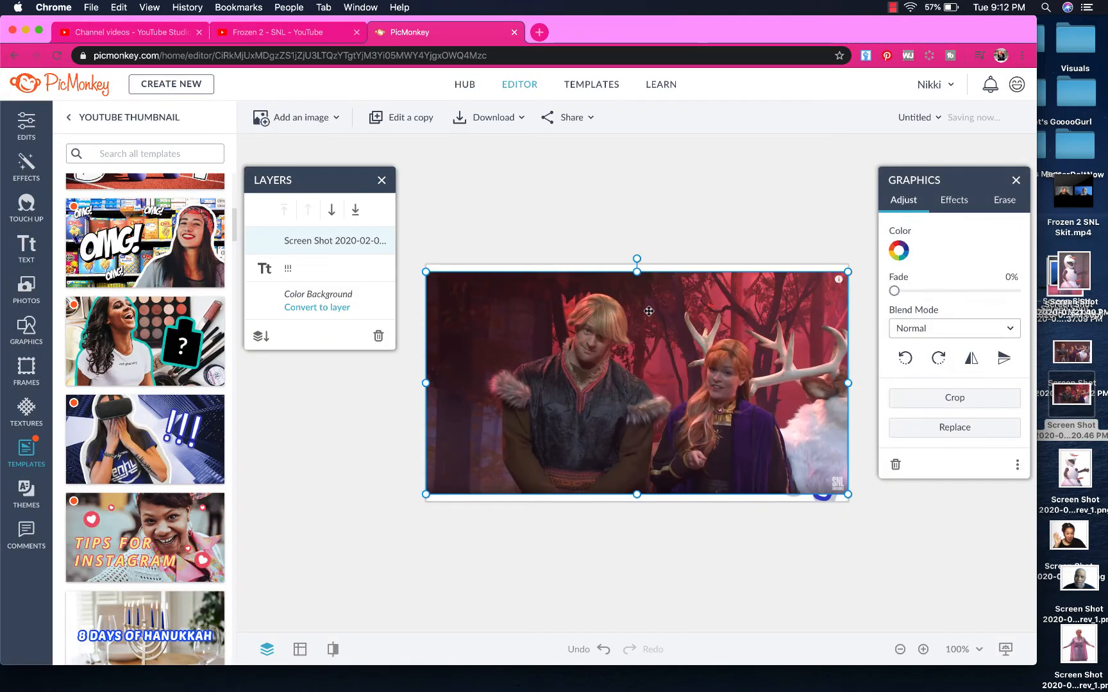
left_click_drag(648, 310, 649, 303)
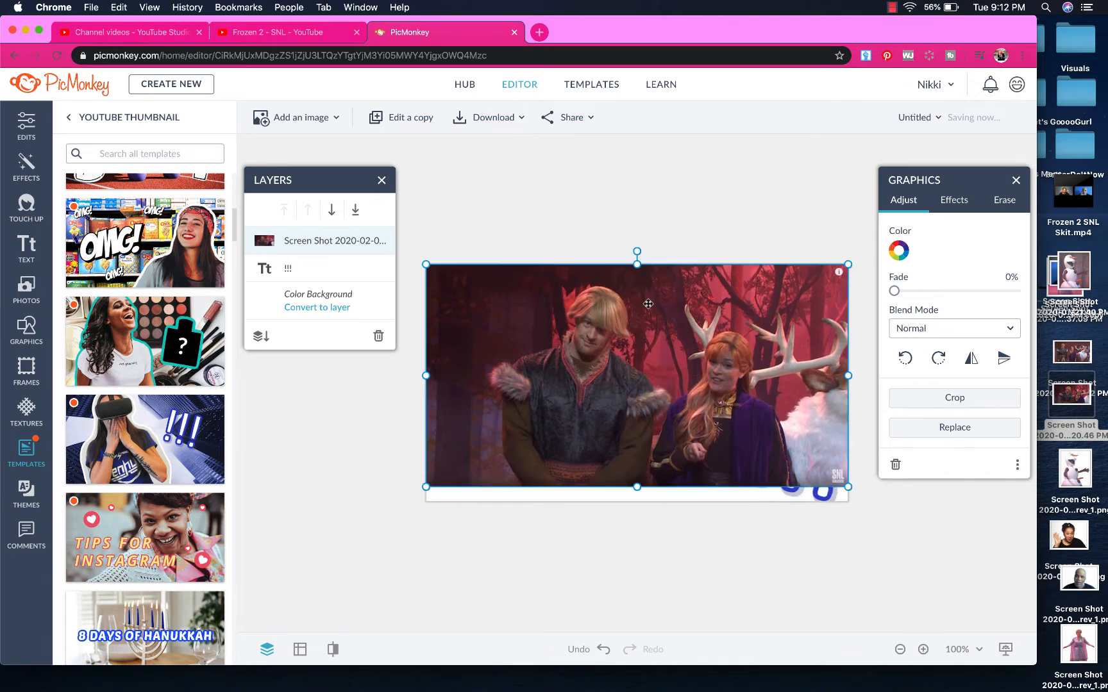
left_click_drag(636, 487, 636, 502)
left_click_drag(681, 422, 689, 418)
left_click_drag(609, 445, 607, 442)
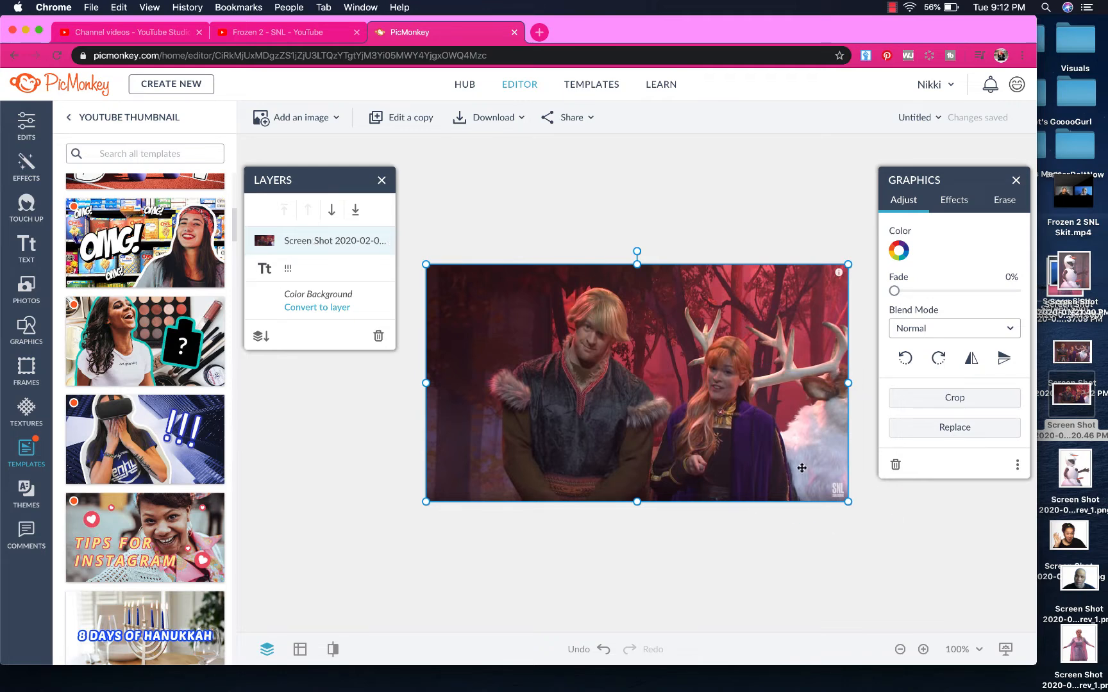
Move the '!!!' text layer forward so it sits in front of the screenshot
left_click(309, 268)
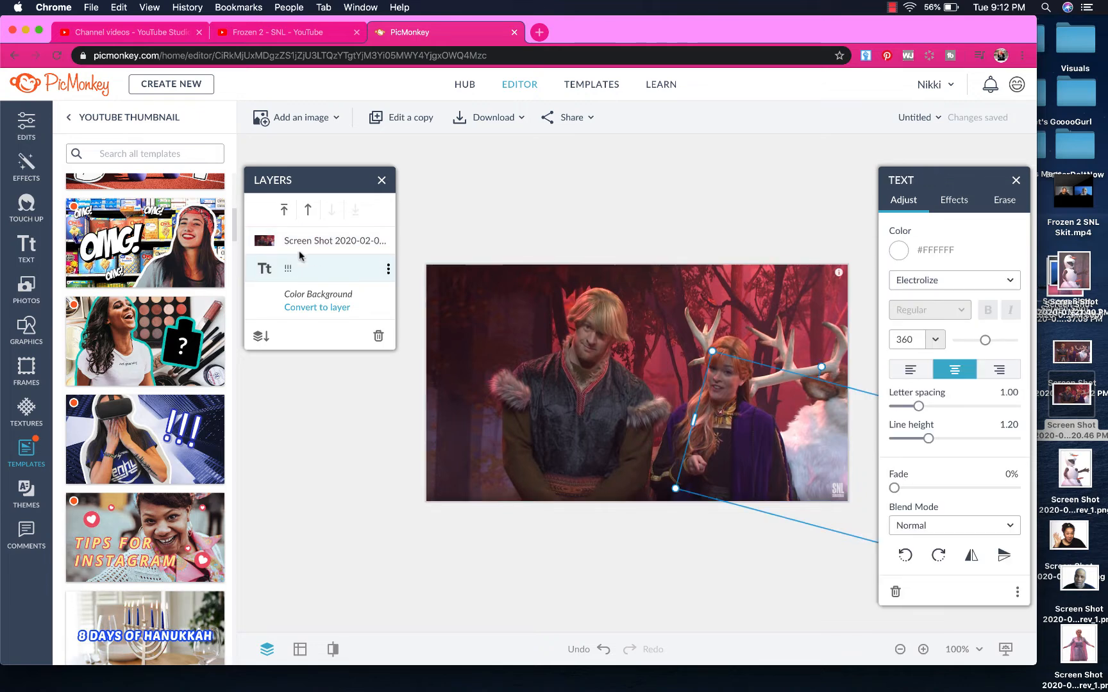
left_click(310, 210)
left_click(478, 550)
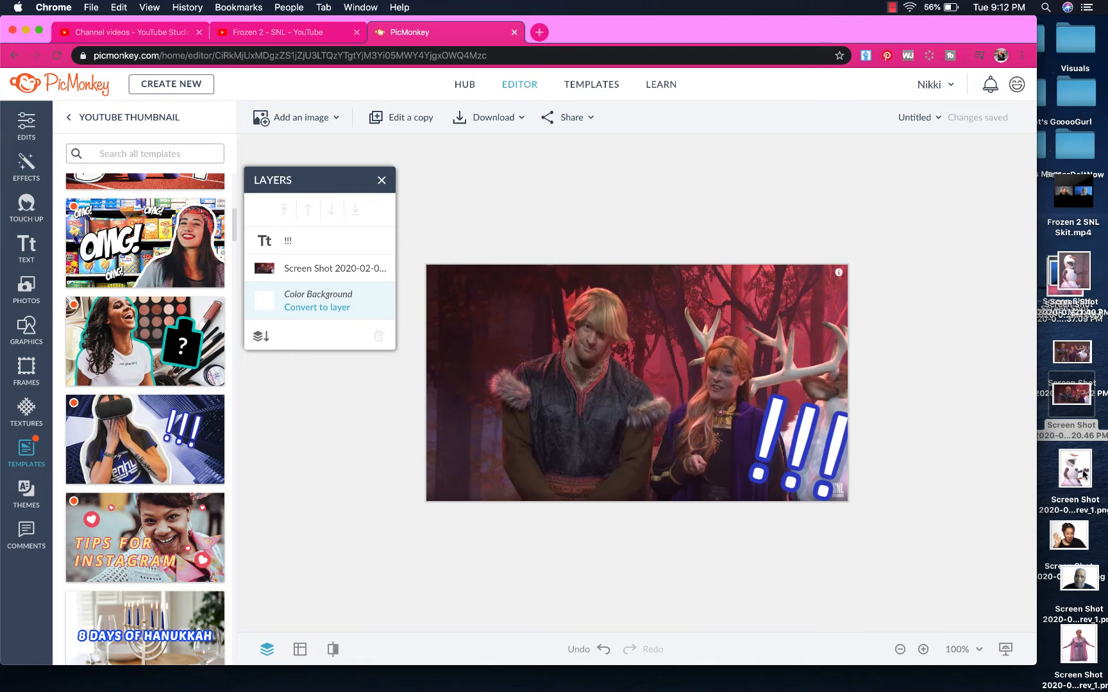
Add Olaf rev_1.png to the canvas, shrink it, and place it at the lower left
left_click(1076, 472)
left_click_drag(1075, 471, 592, 454)
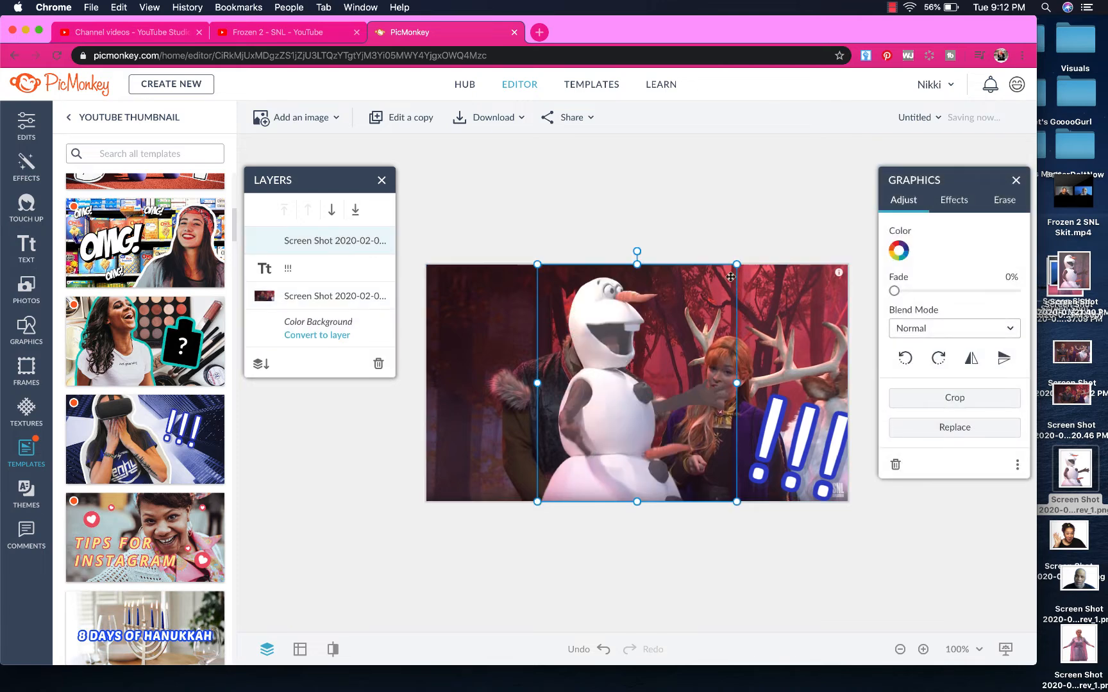
left_click_drag(736, 264, 675, 302)
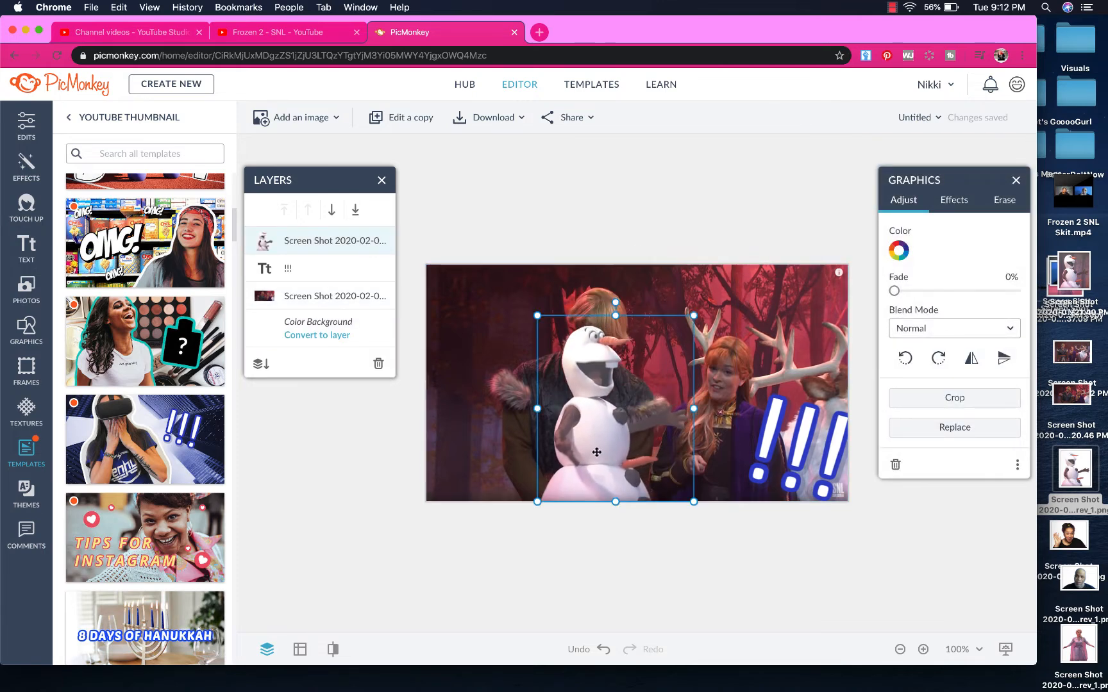
left_click_drag(591, 468, 476, 462)
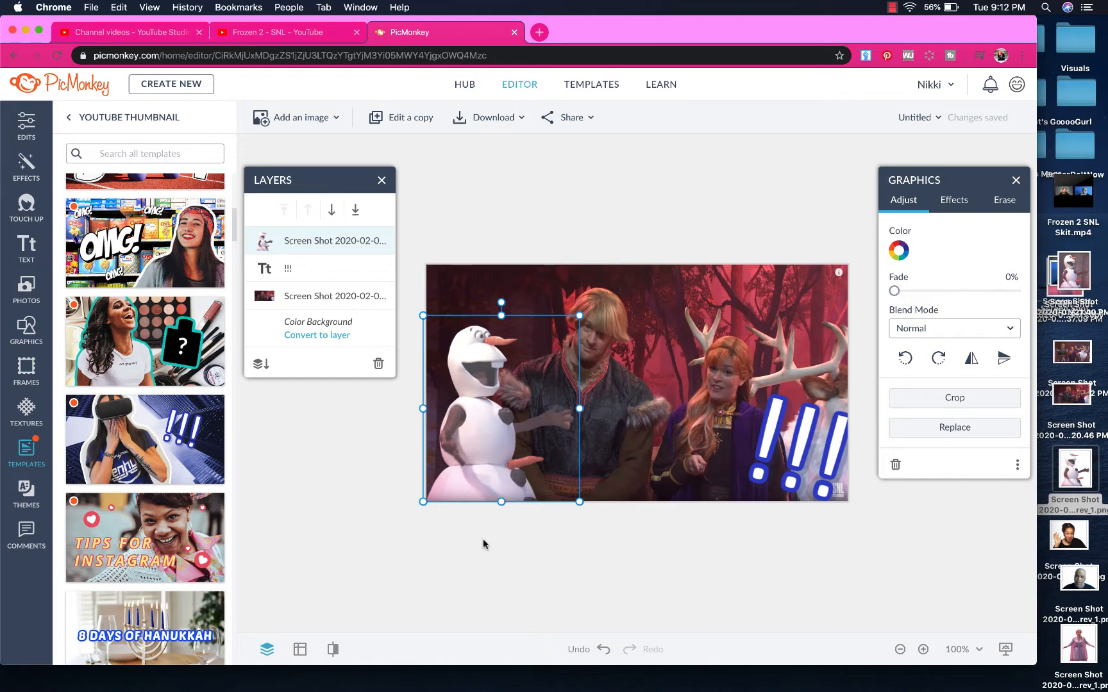
left_click(656, 613)
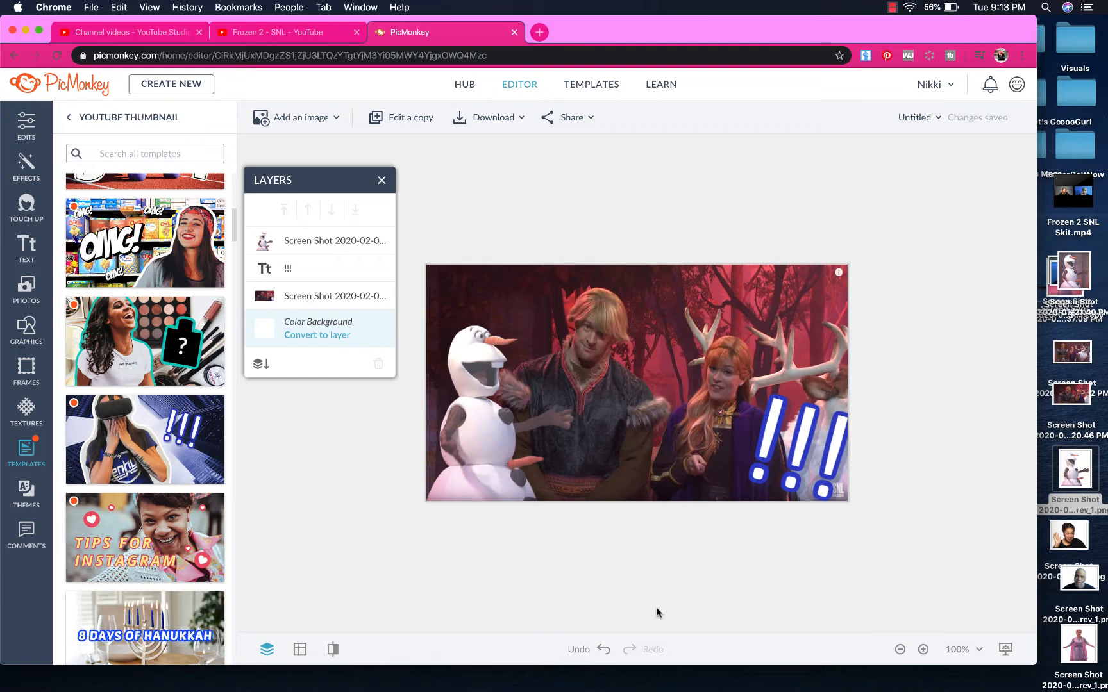
Give Olaf a thickness-10 blue (#00bdf1) outline after trying white and green options
left_click(492, 441)
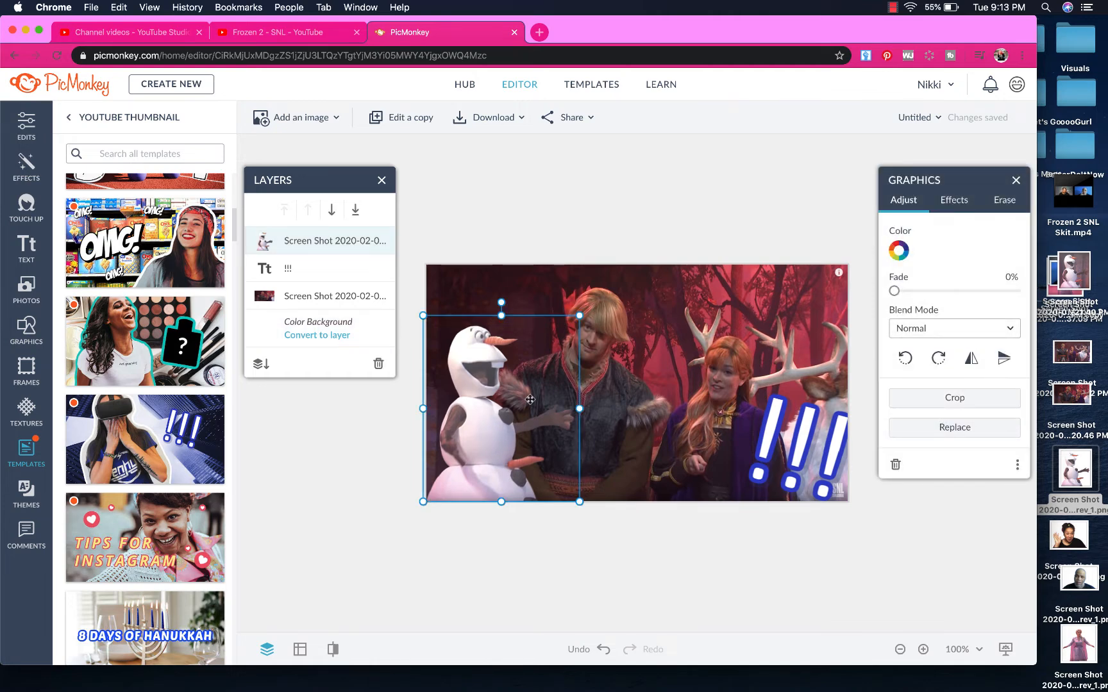
left_click(960, 201)
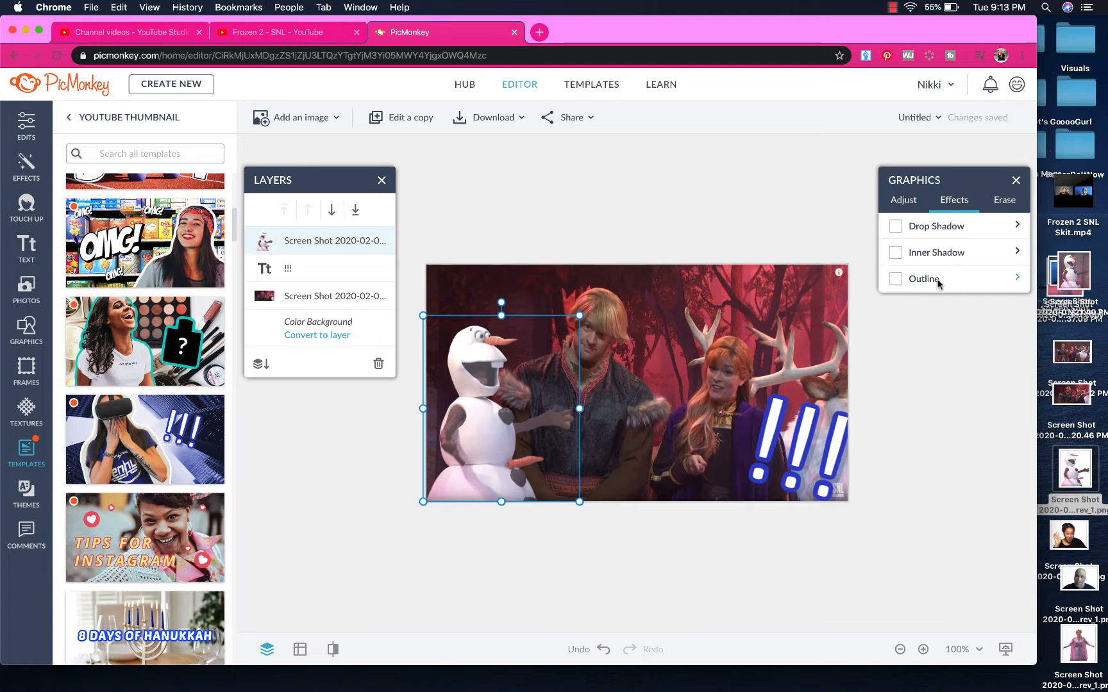
left_click(895, 280)
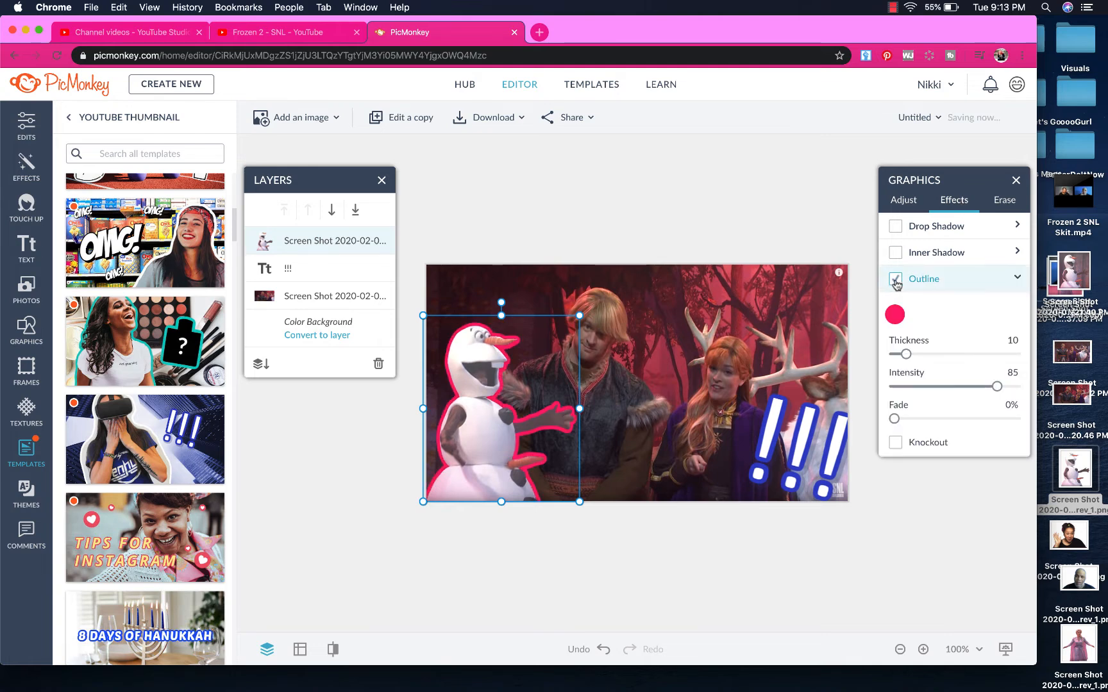
left_click(896, 316)
left_click(807, 623)
left_click(823, 622)
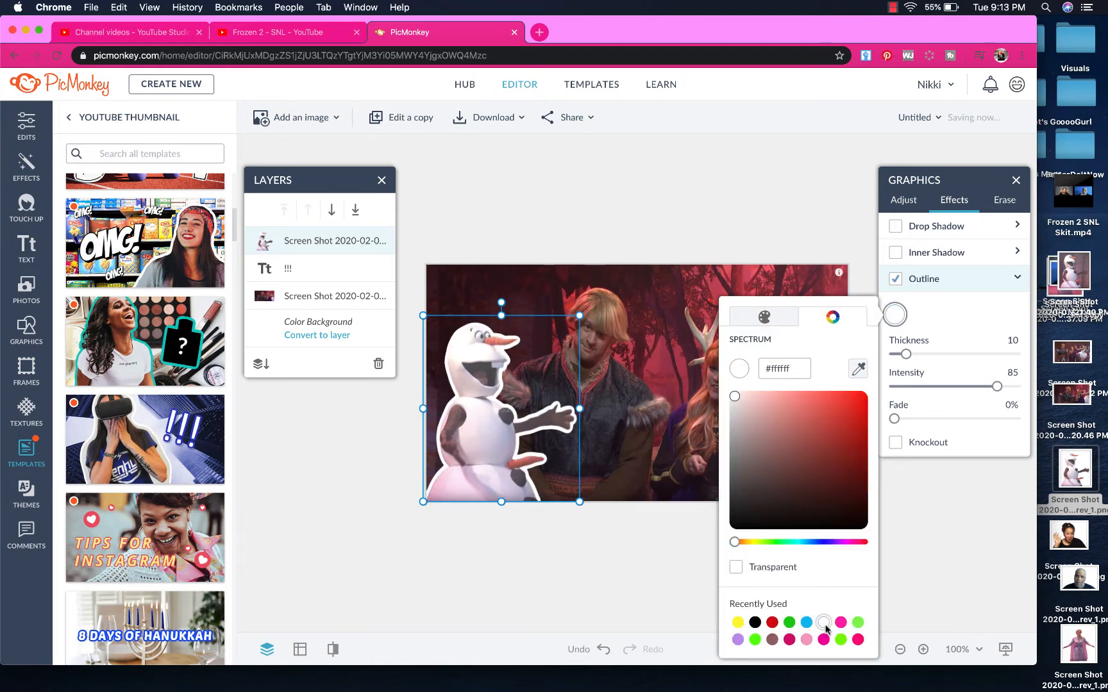
left_click(790, 624)
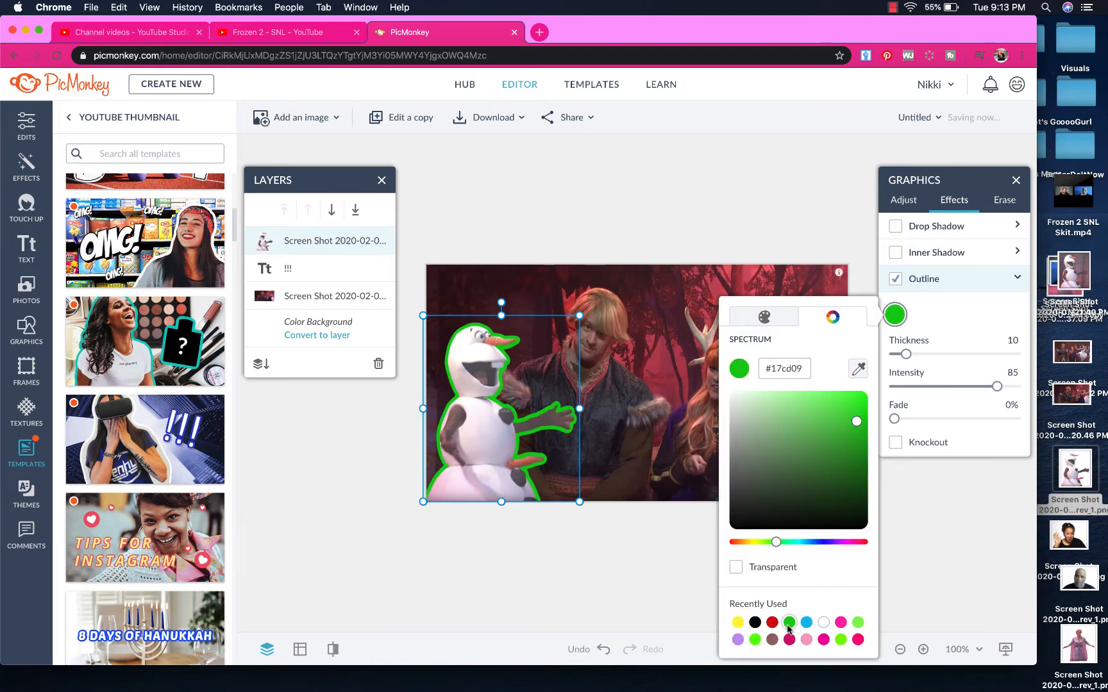
left_click(754, 640)
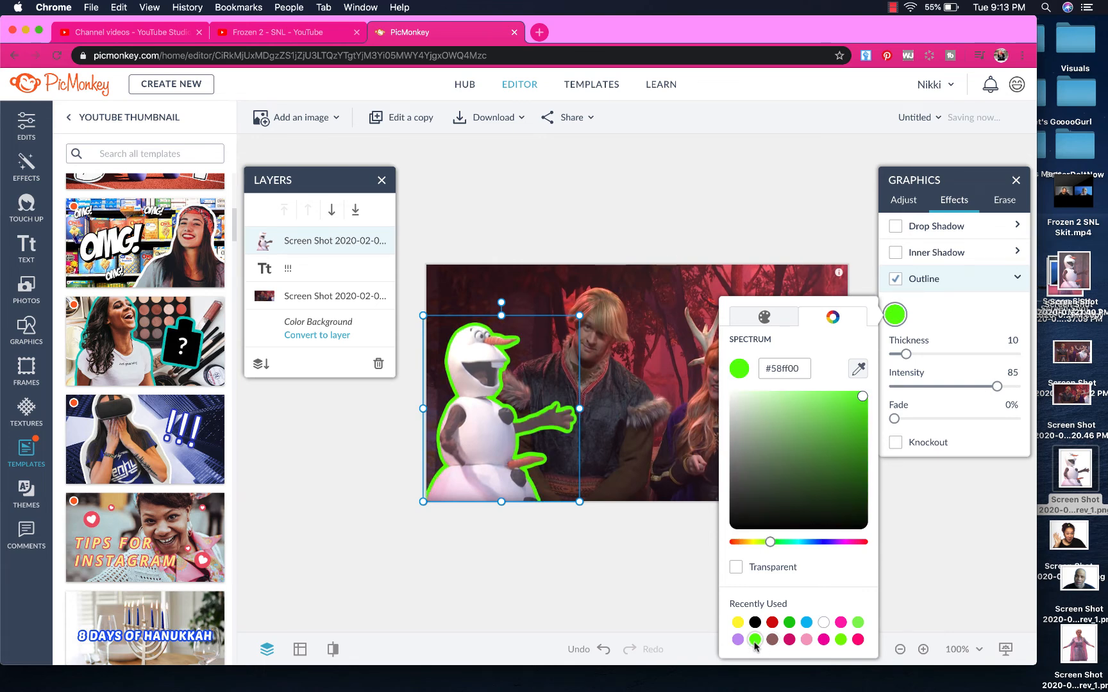
left_click(806, 622)
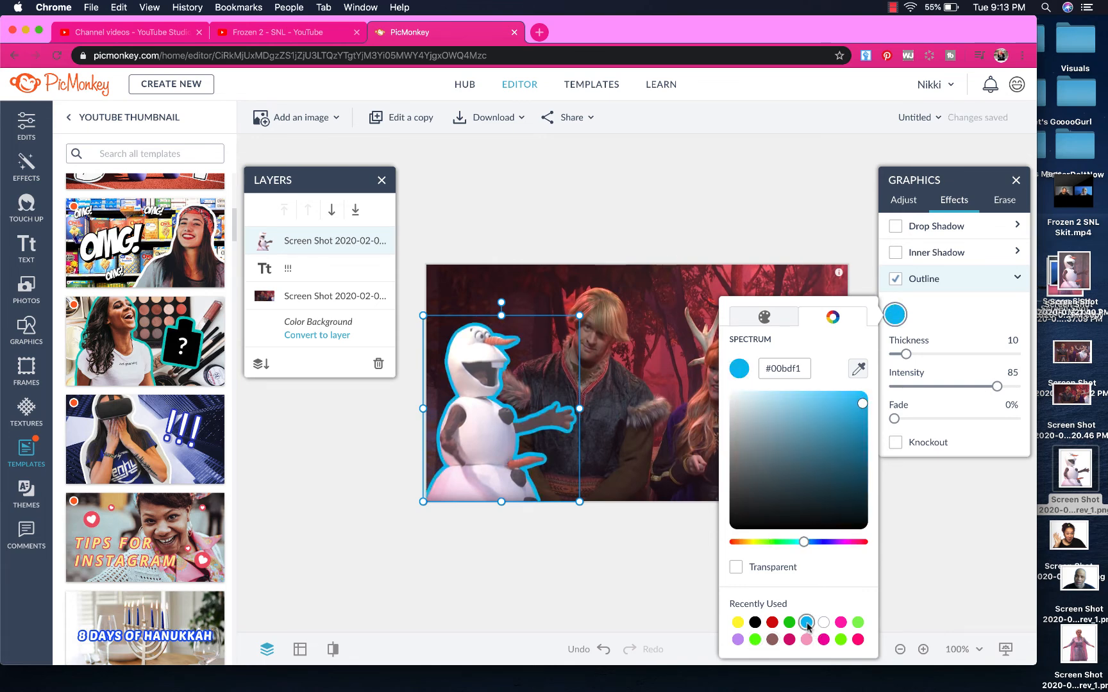
left_click(678, 613)
left_click(669, 553)
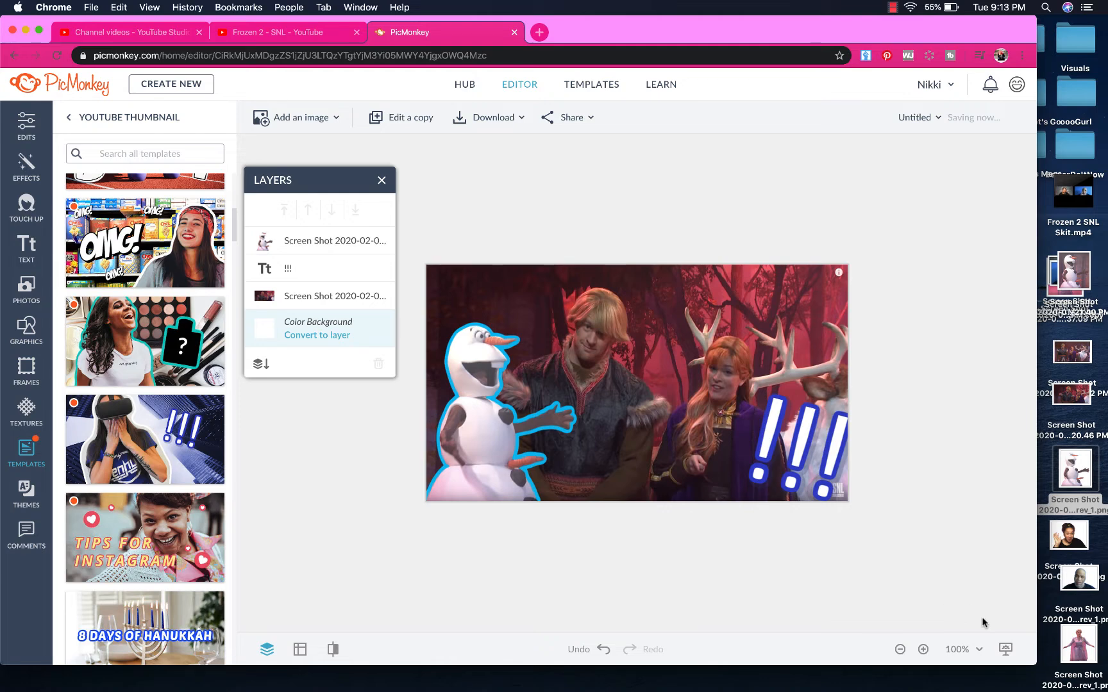
Shrink the '!!!' text to size 203 and move it into the top-right corner
left_click(800, 438)
left_click_drag(801, 438, 783, 312)
left_click_drag(697, 222, 760, 317)
left_click_drag(810, 356, 800, 309)
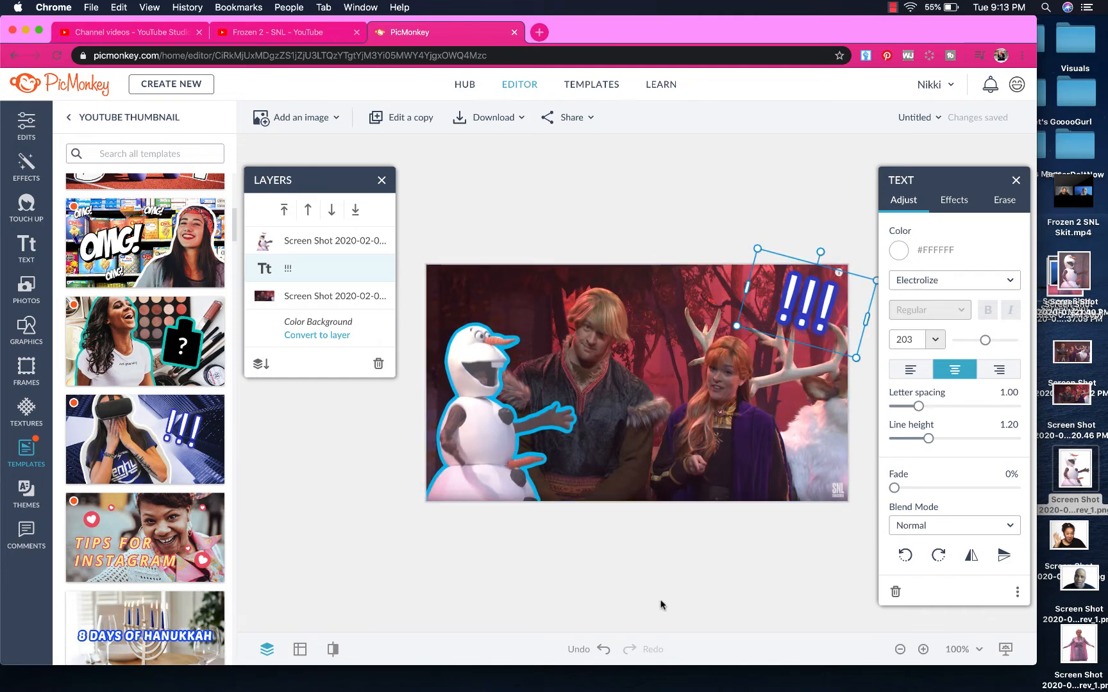
left_click(25, 249)
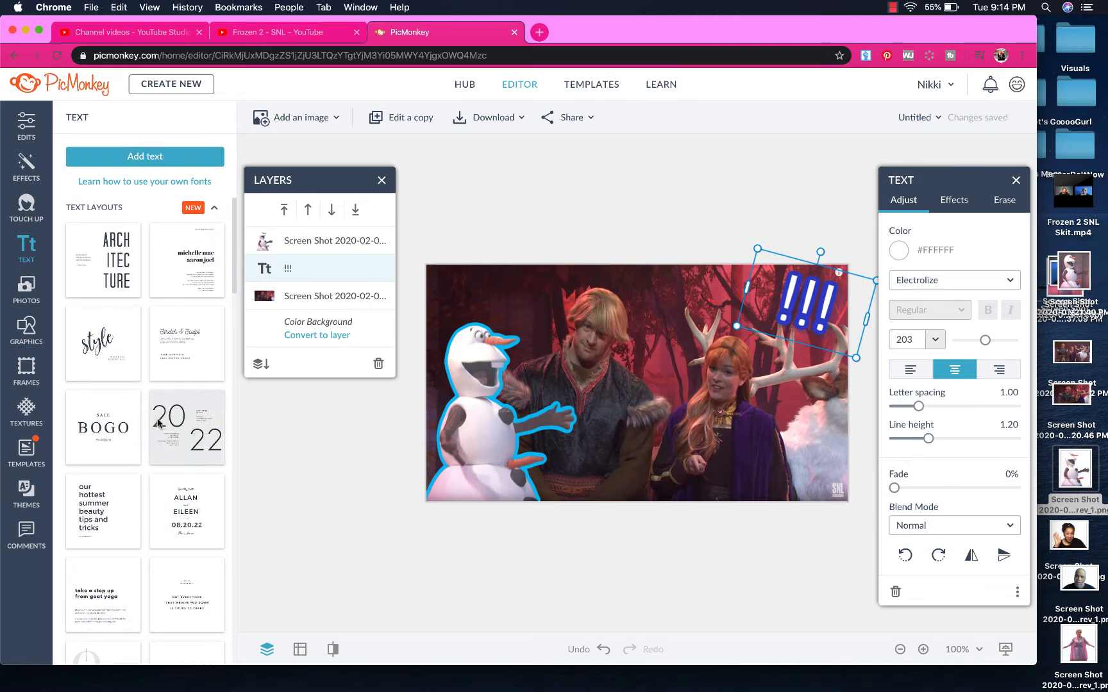
Add a text box reading 'Olaf's Carrot is really a WHAT?!?' and select all of it
left_click(152, 160)
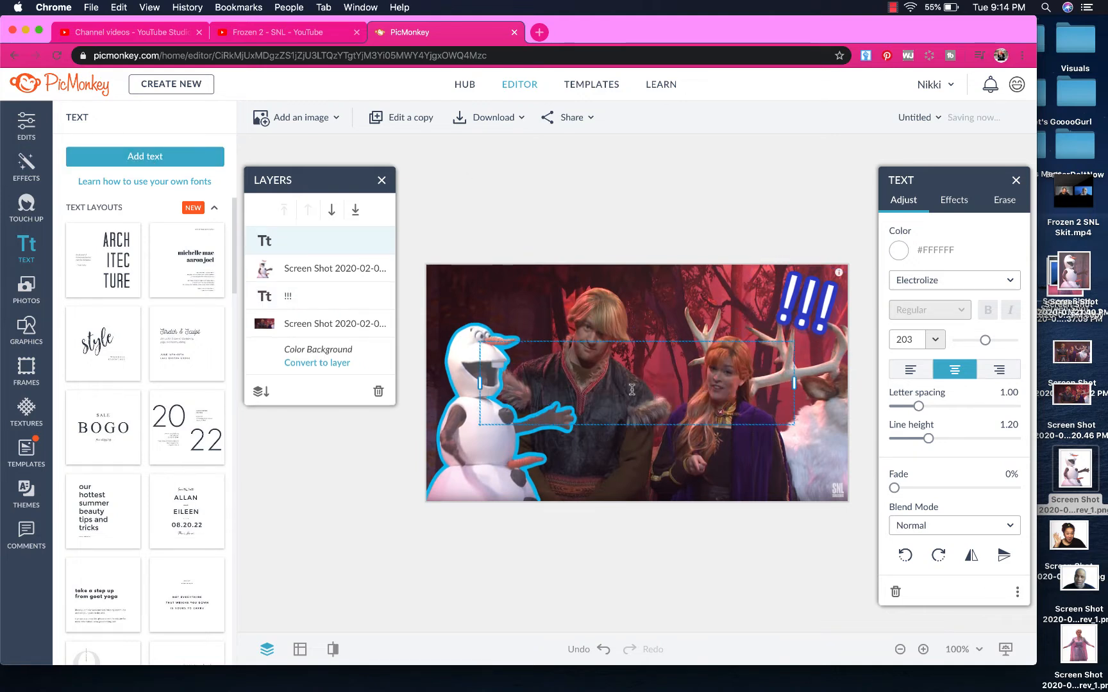
type("Ola")
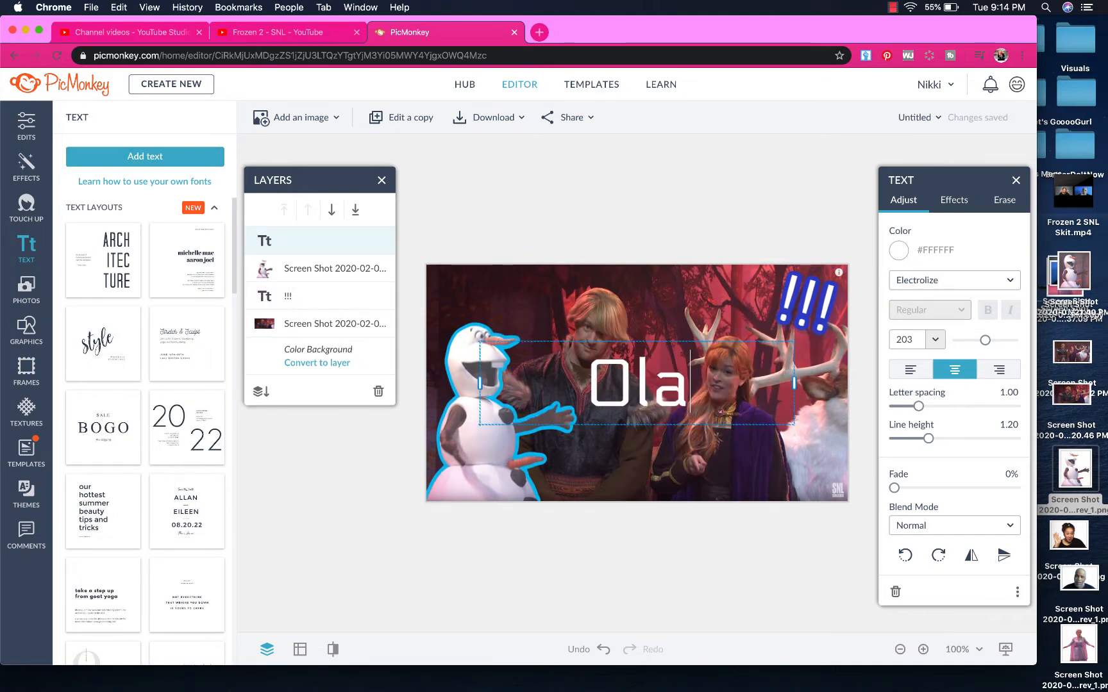
type("f's")
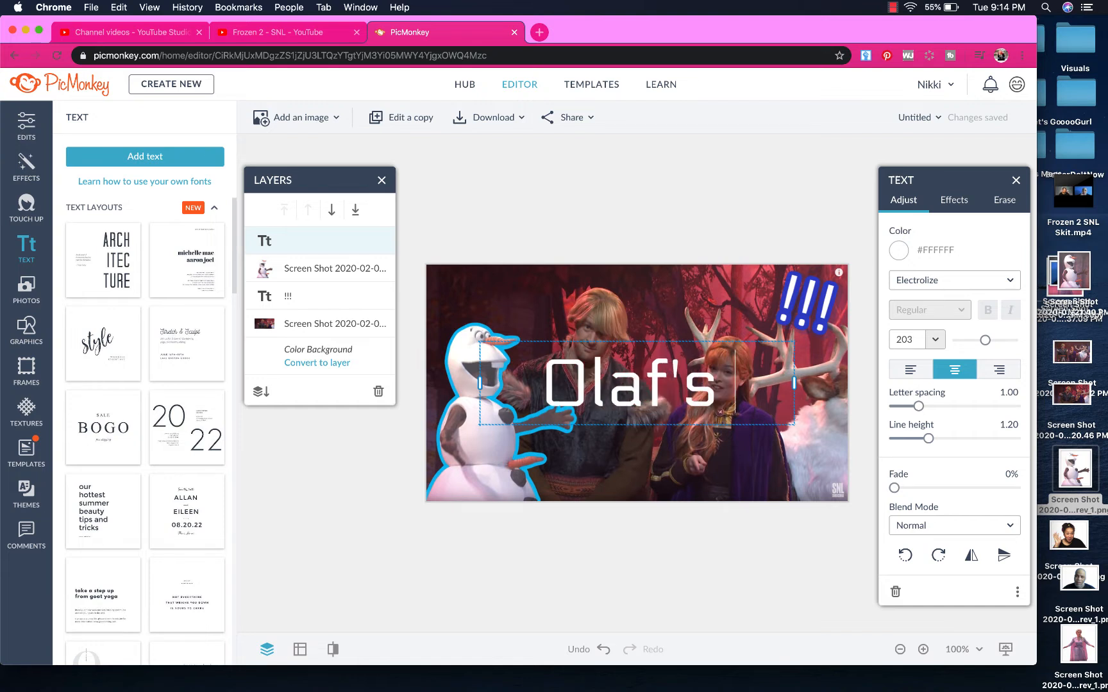
type(" Nos")
key("BackSpace")
key("BackSpace")
key("BackSpace")
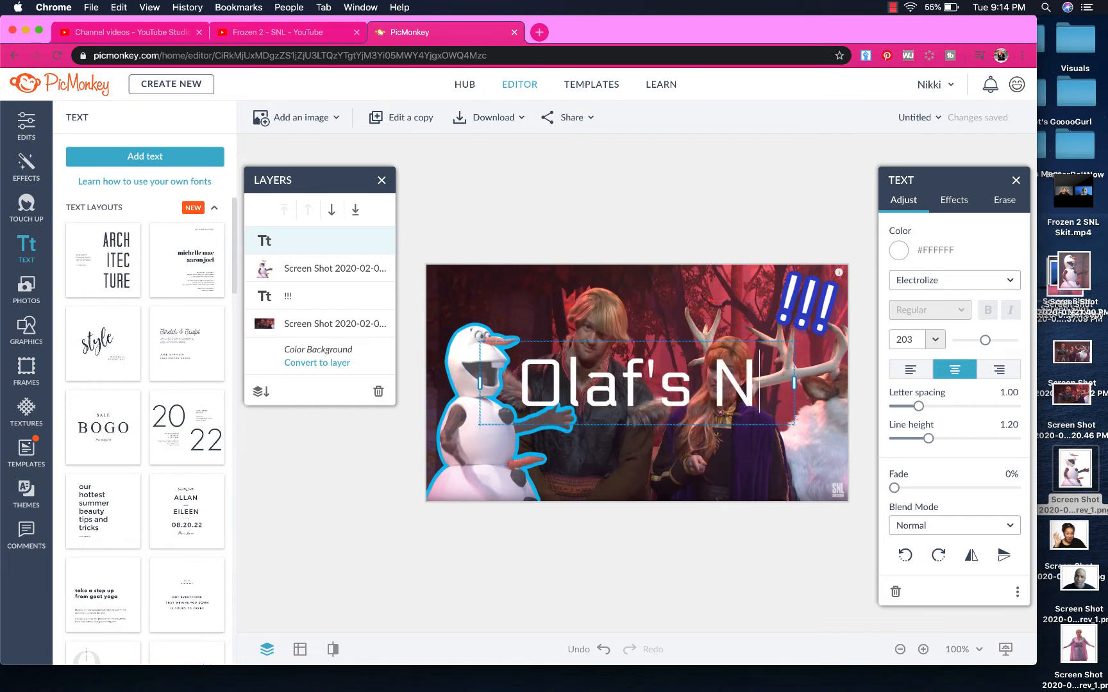
type("Carrot")
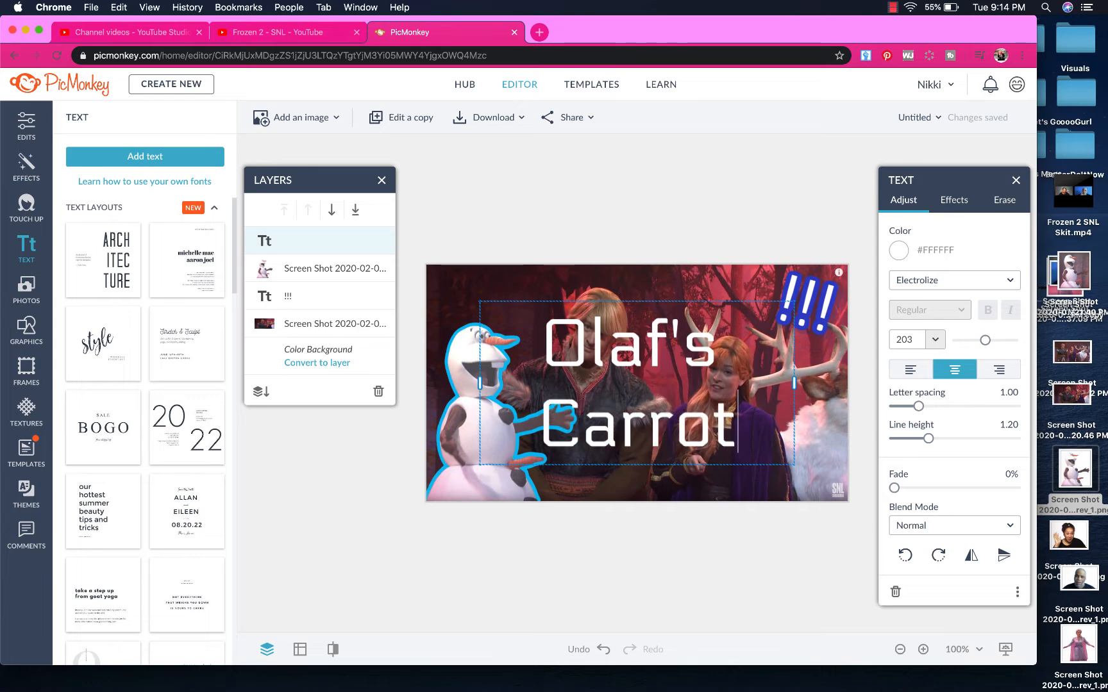
type(" is re")
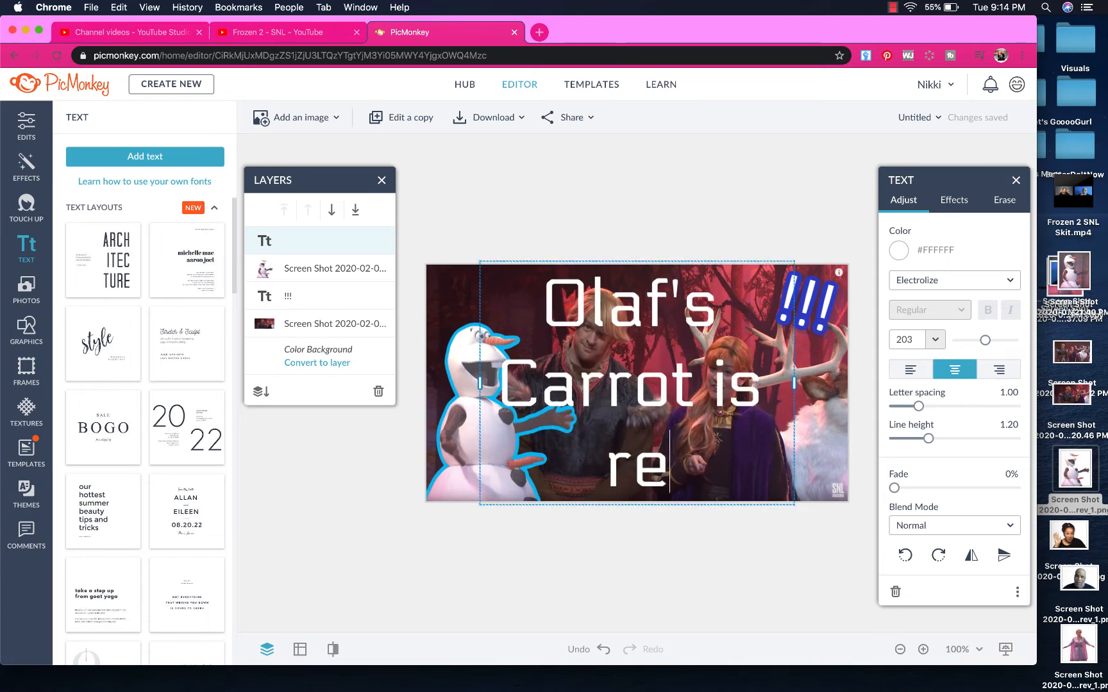
type("ally a w")
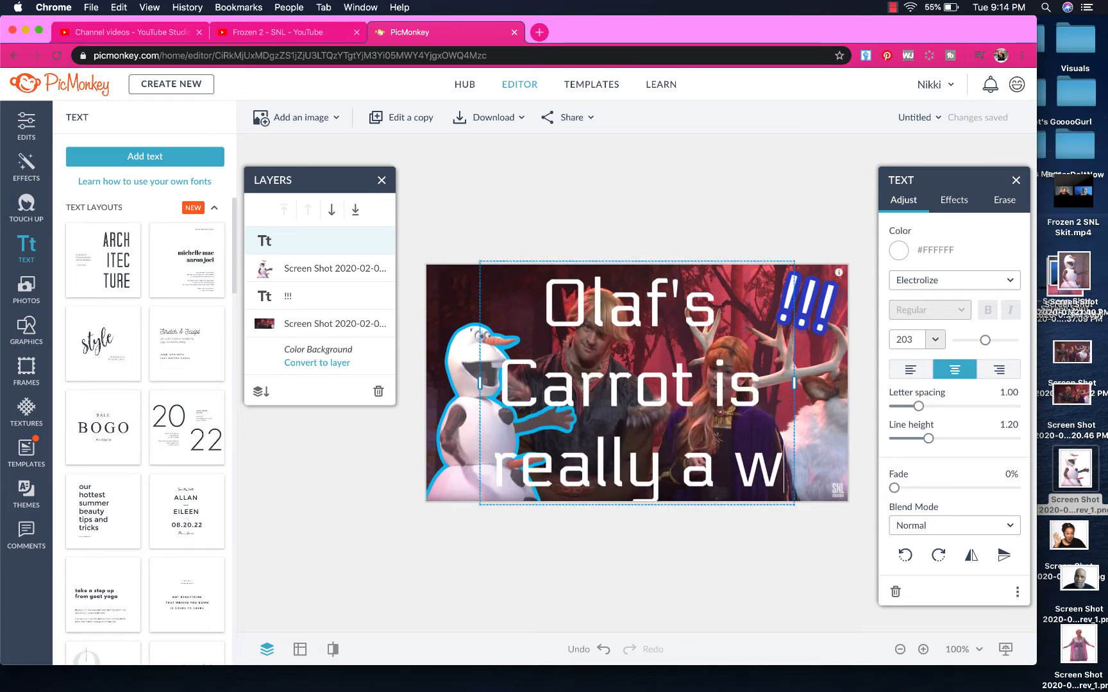
key("BackSpace")
type("WHAT")
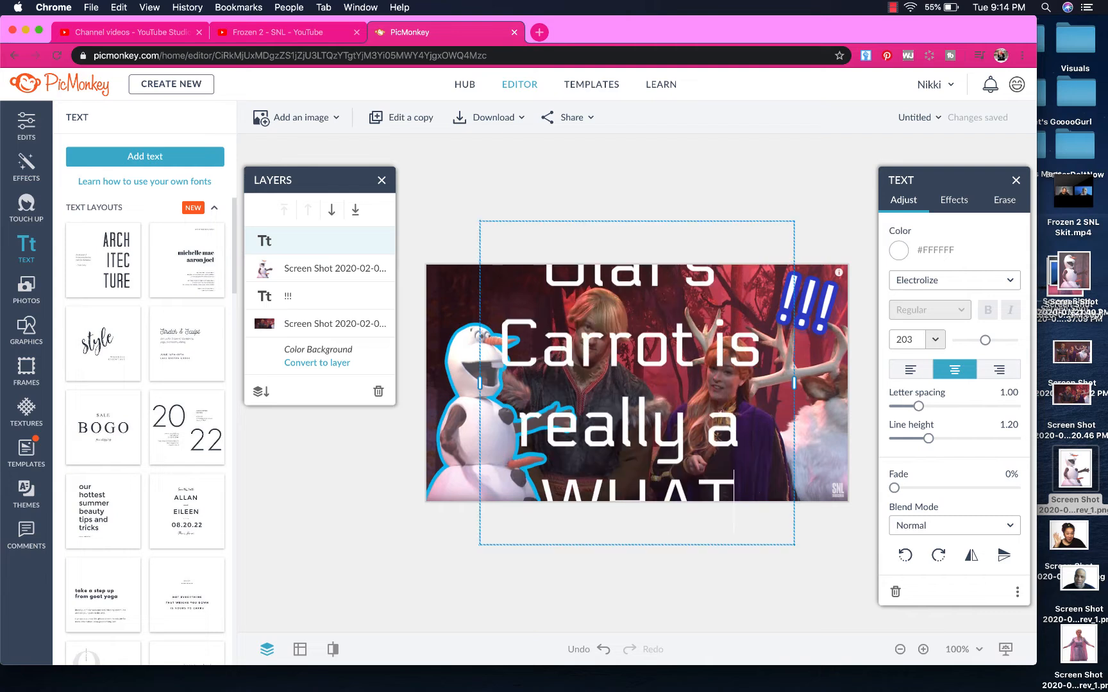
type("?!?")
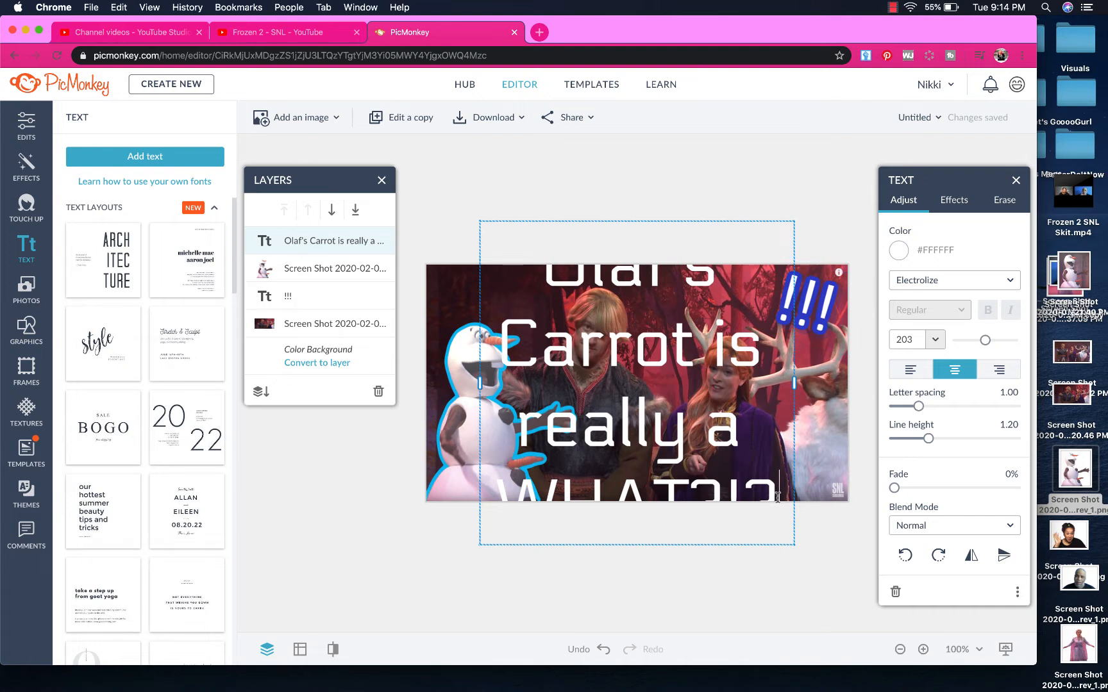
left_click_drag(777, 496, 536, 277)
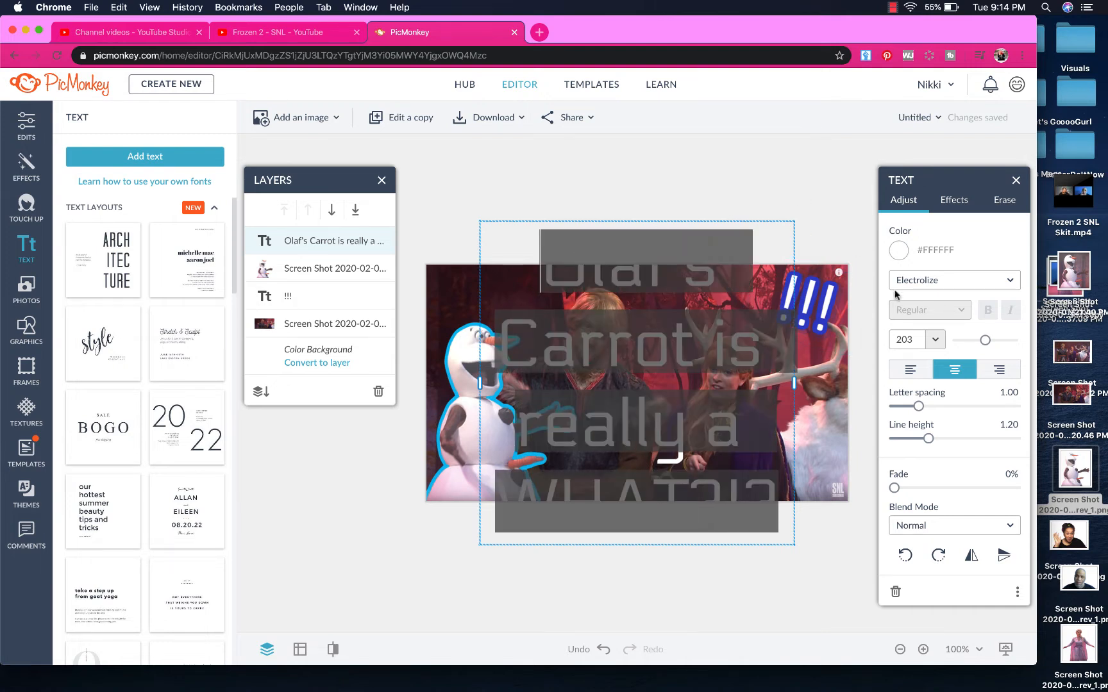
Set the caption's font size to 100 so it wraps onto two lines
left_click_drag(918, 340, 887, 343)
type("100")
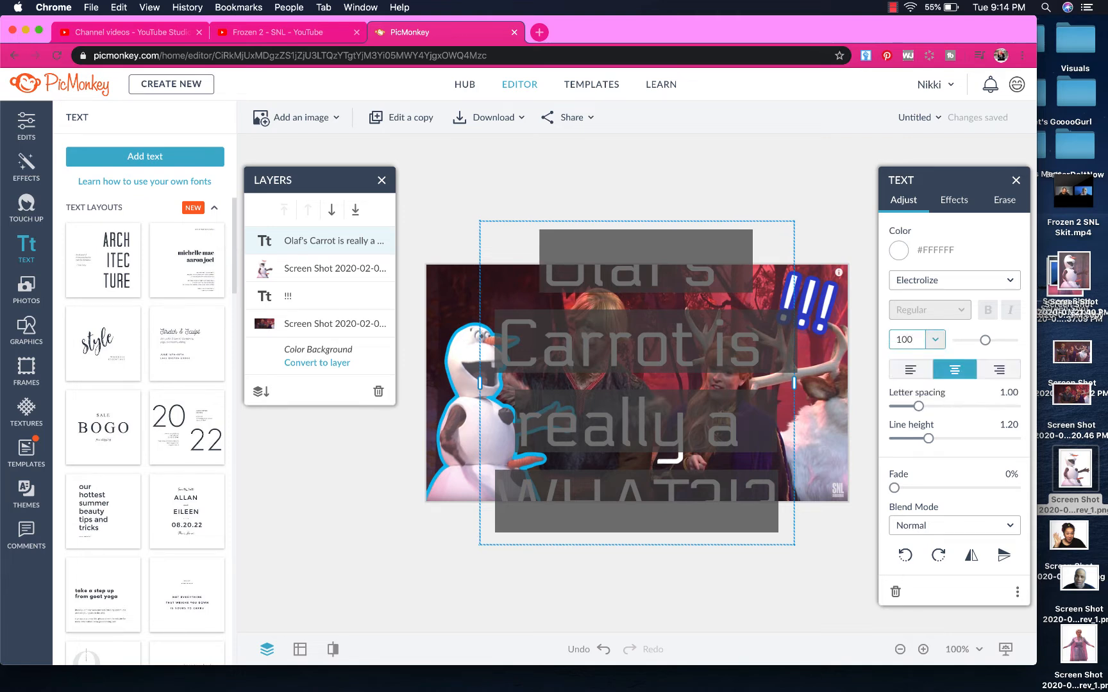
key("Return")
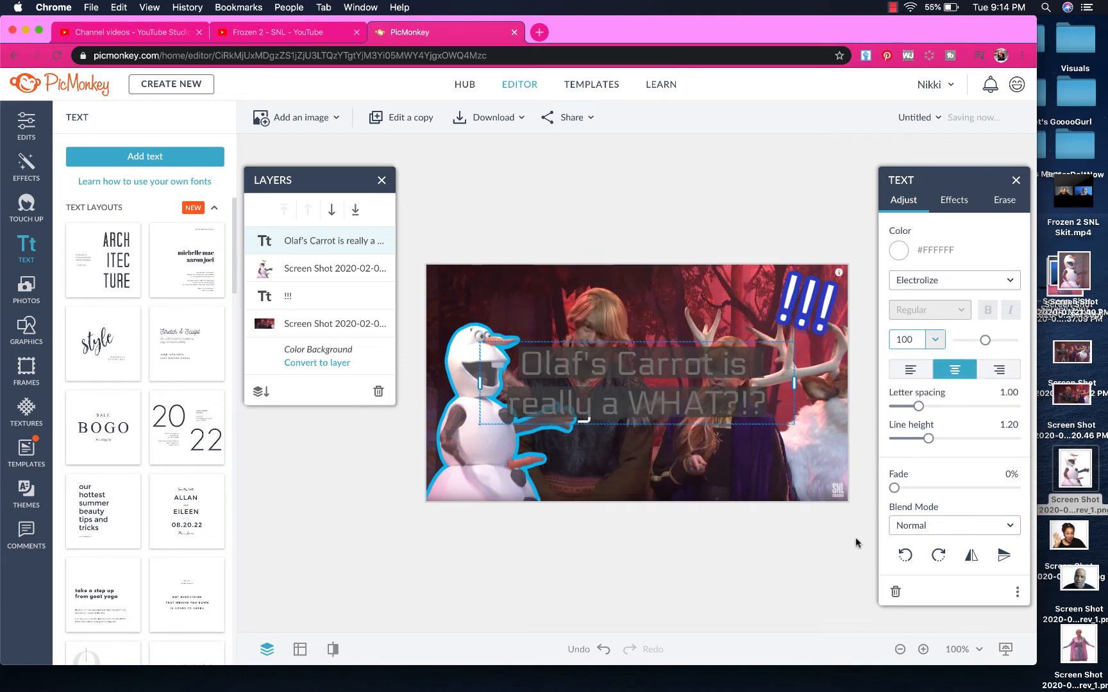
left_click(670, 396)
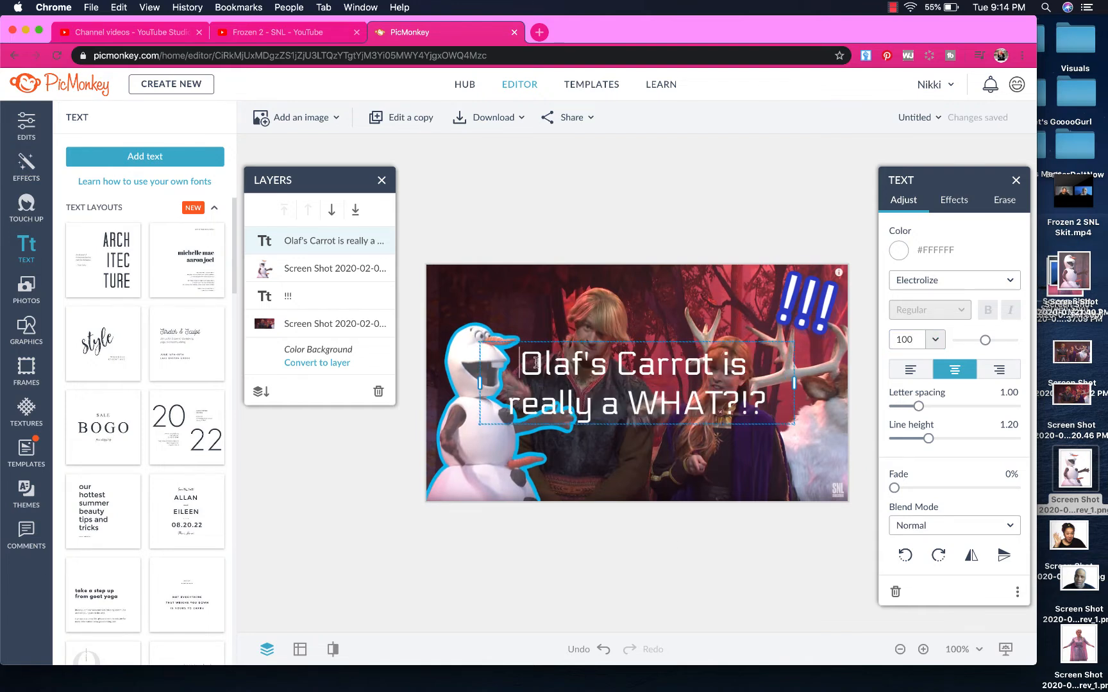
left_click_drag(521, 364, 775, 404)
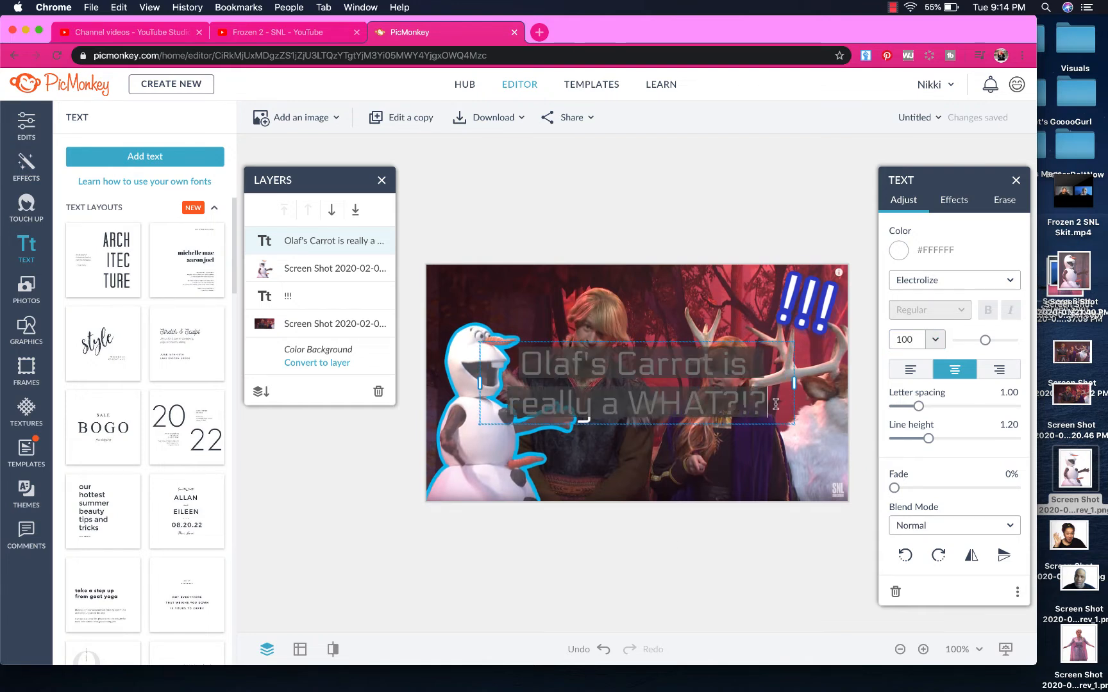
Switch the caption font to CarbonType and nudge the text box down and right
left_click(1011, 286)
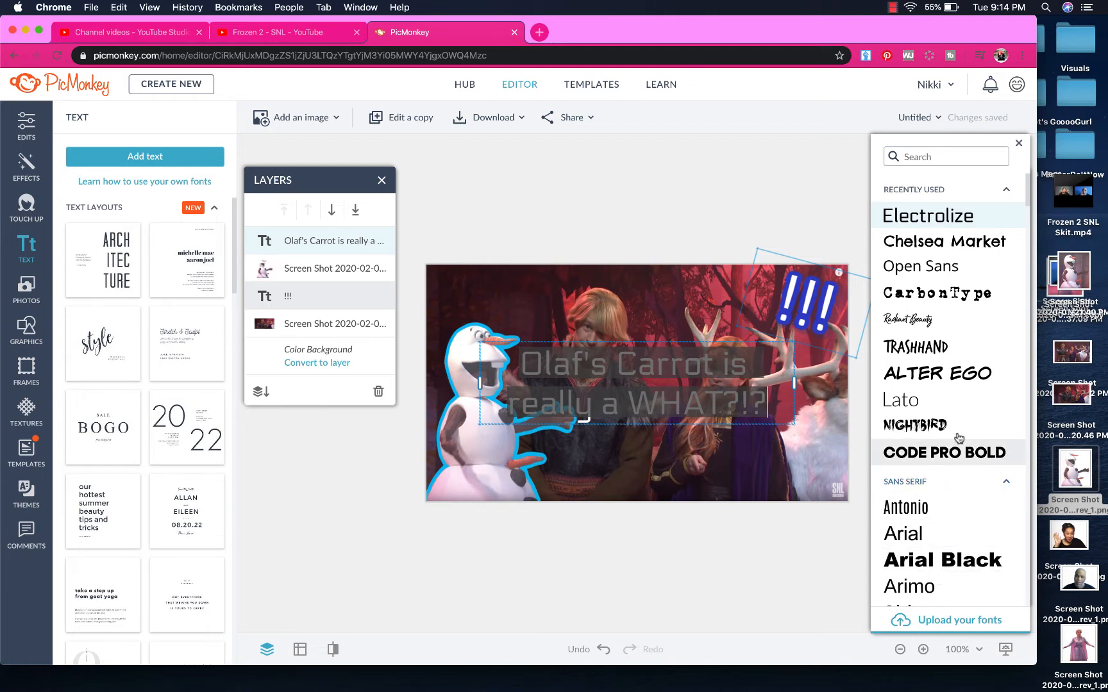
left_click(950, 294)
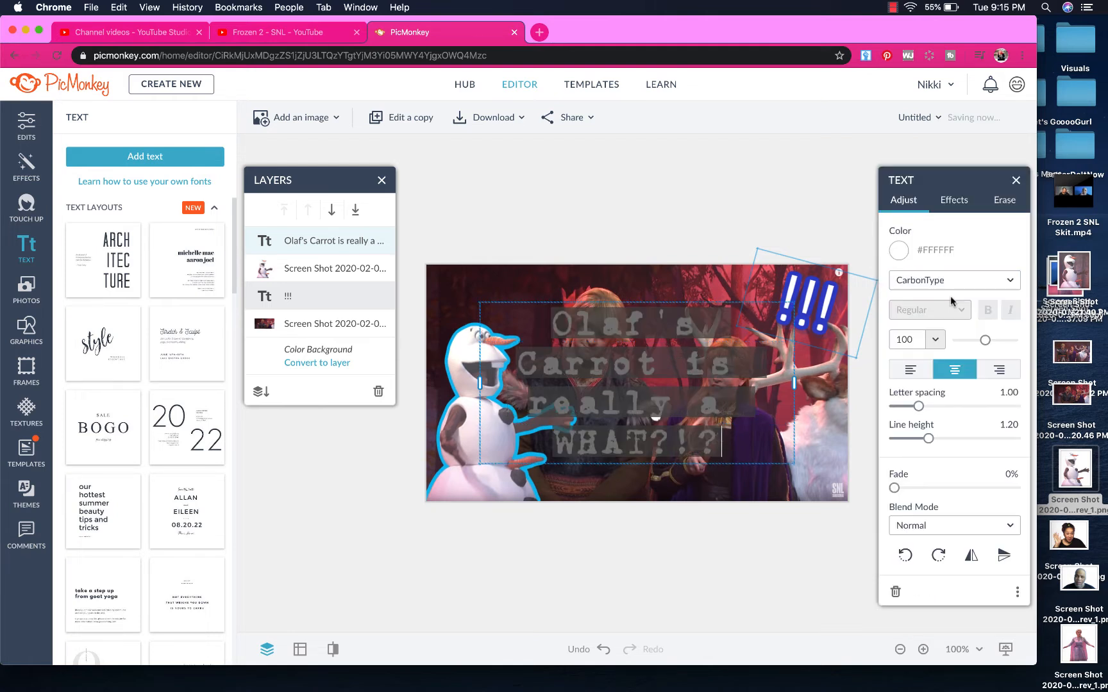
left_click(744, 601)
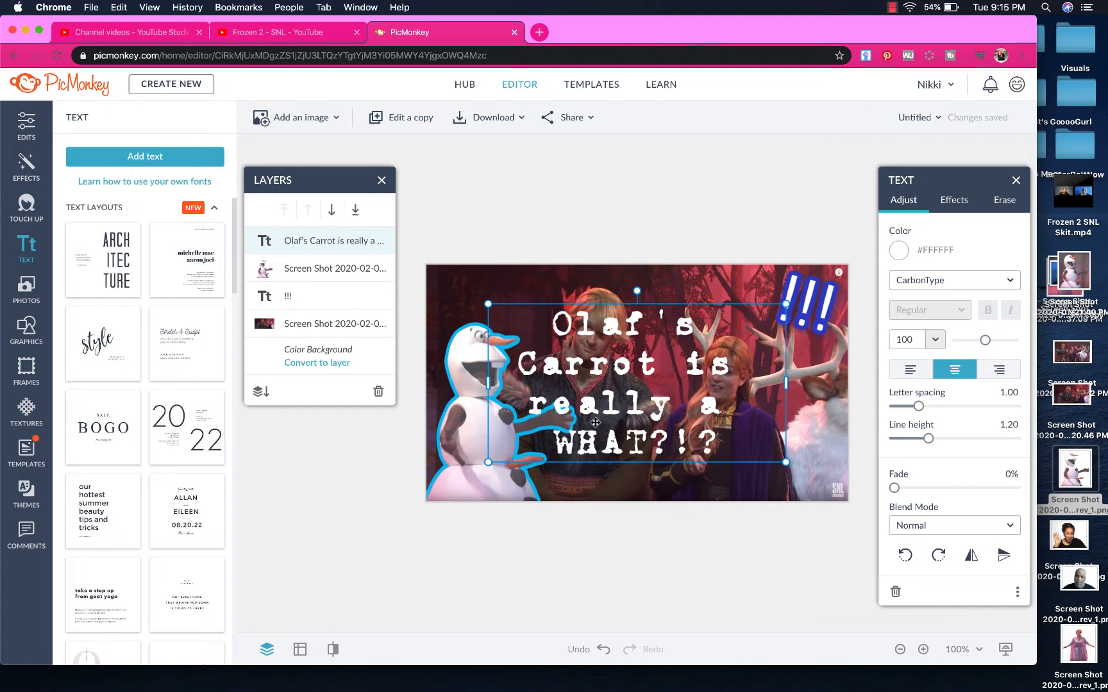
left_click_drag(628, 408, 647, 440)
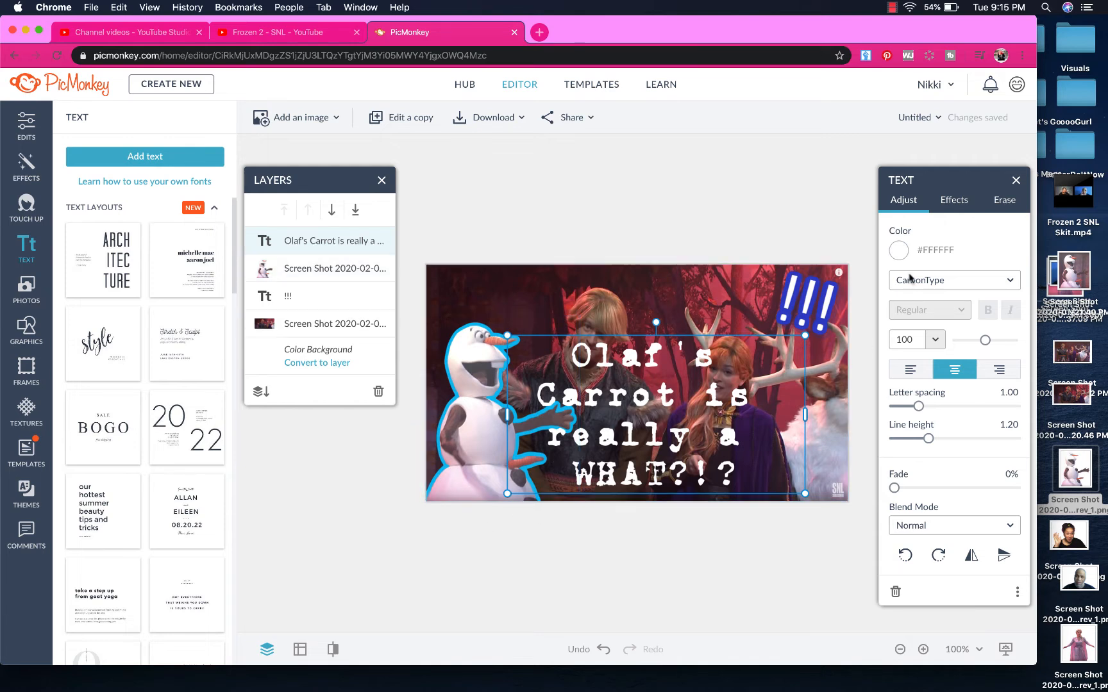
Turn on a caption outline and try yellow, black, cyan, purple, green and pink colours
left_click(954, 204)
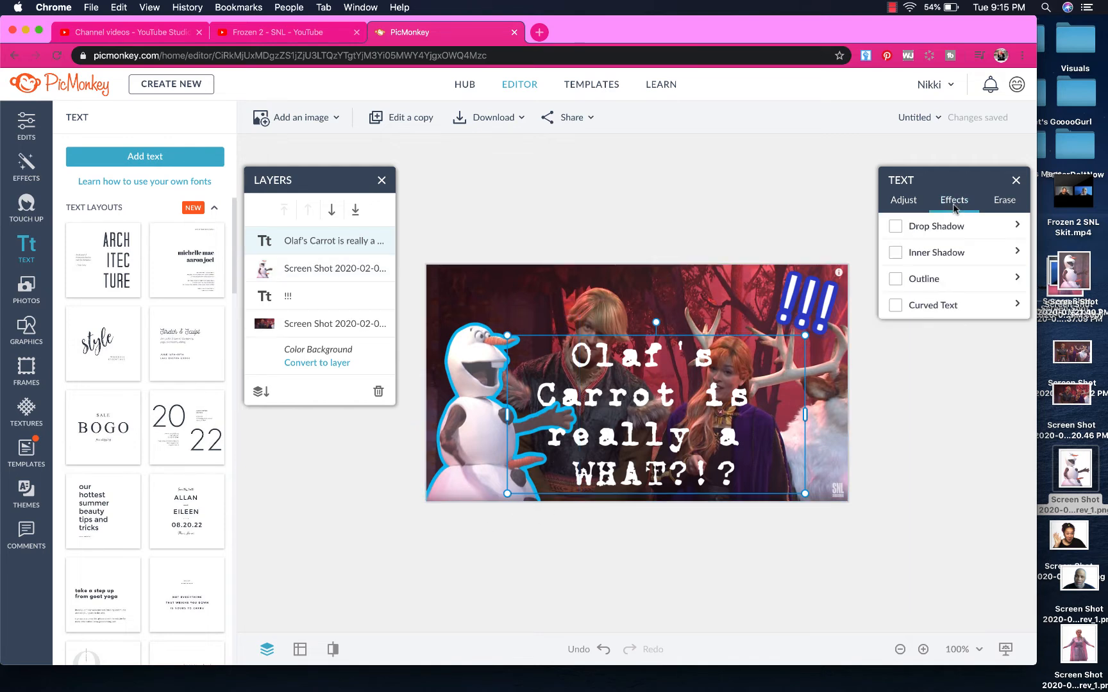
left_click(895, 279)
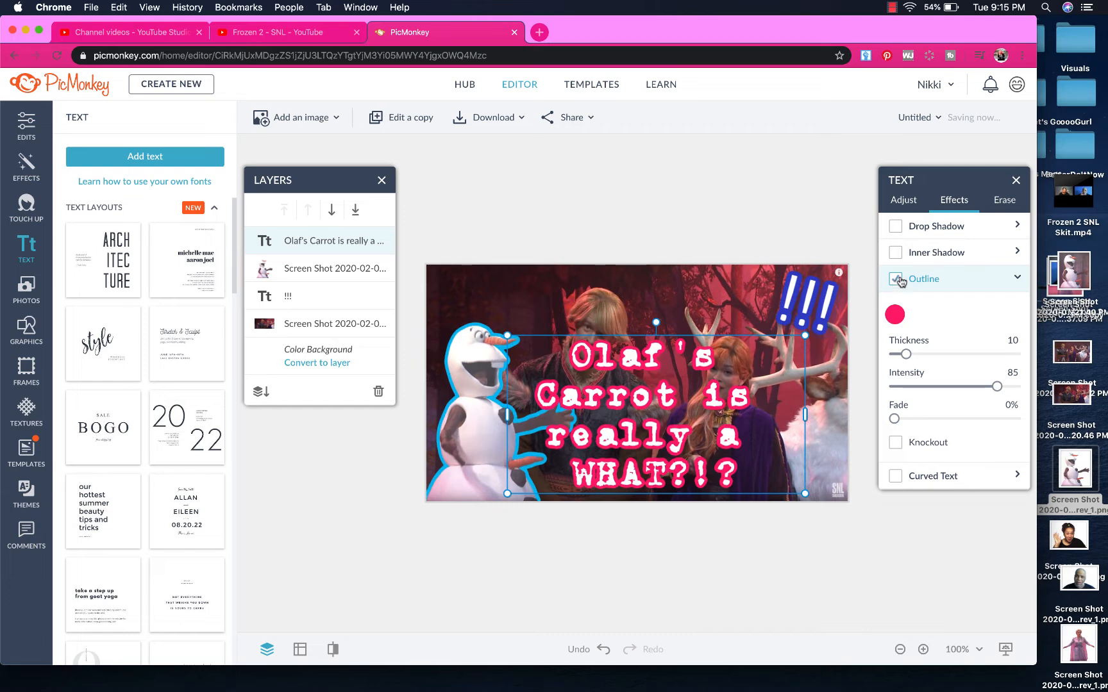
left_click(895, 314)
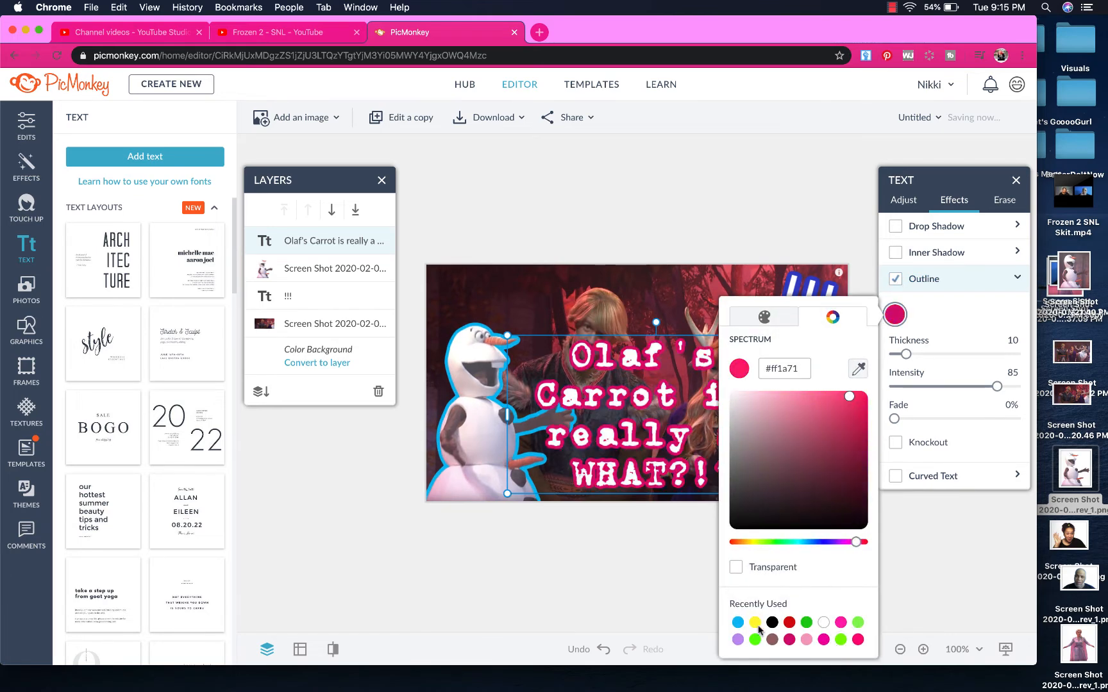
left_click(754, 622)
left_click(770, 622)
left_click(737, 623)
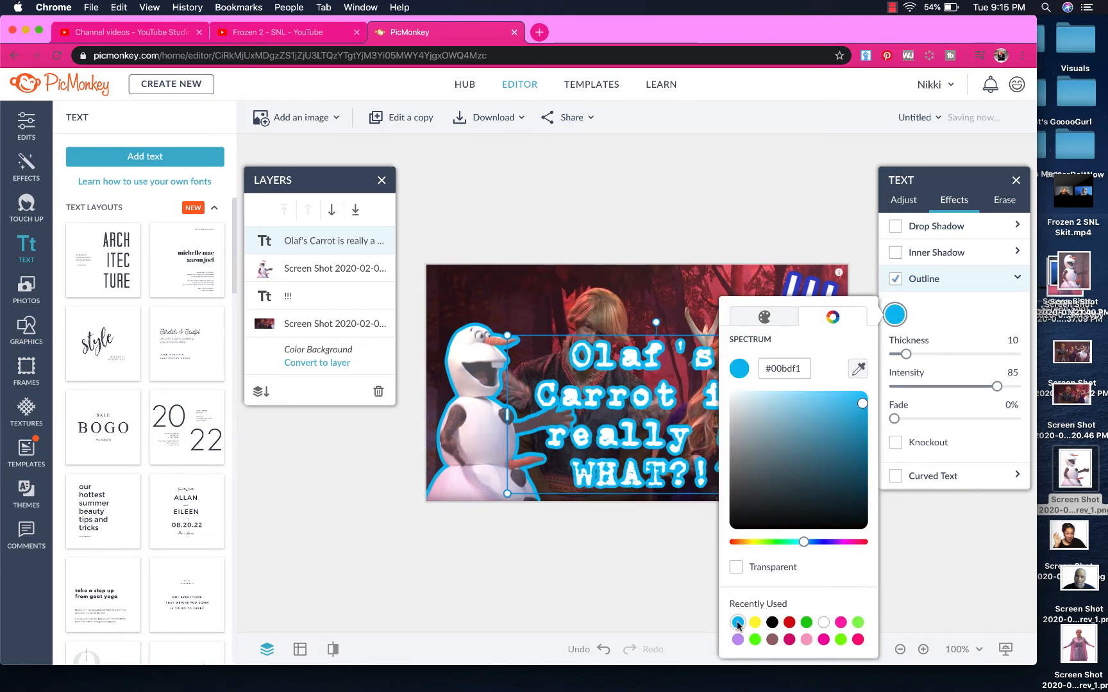
left_click(737, 639)
left_click(755, 639)
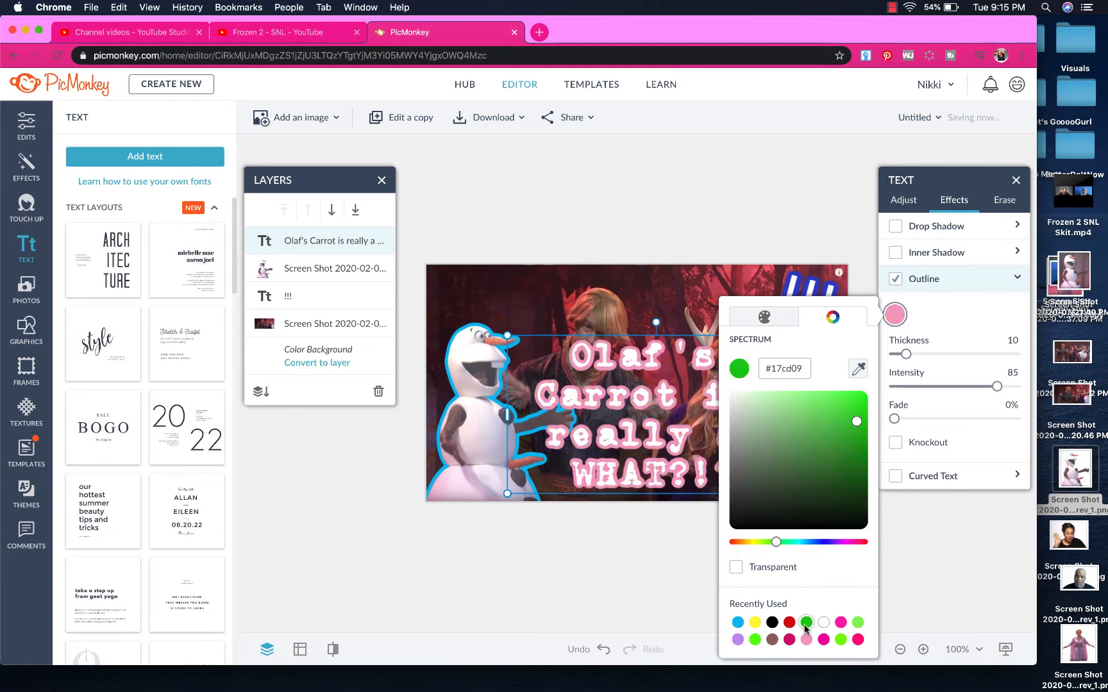
left_click(772, 623)
left_click(805, 624)
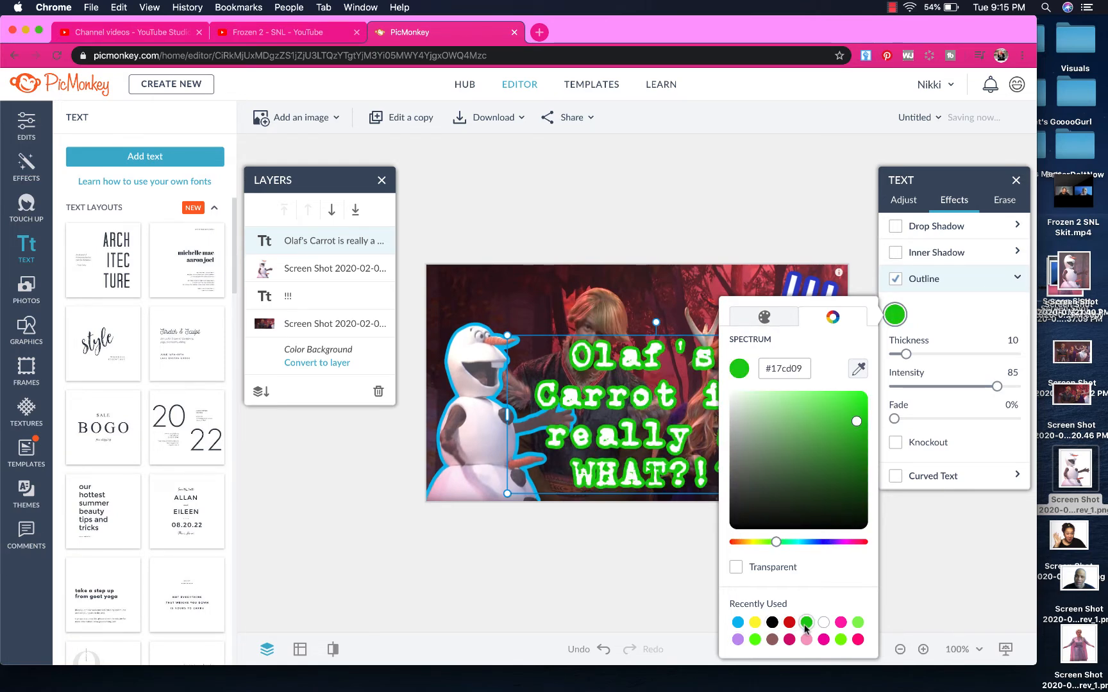
left_click(840, 622)
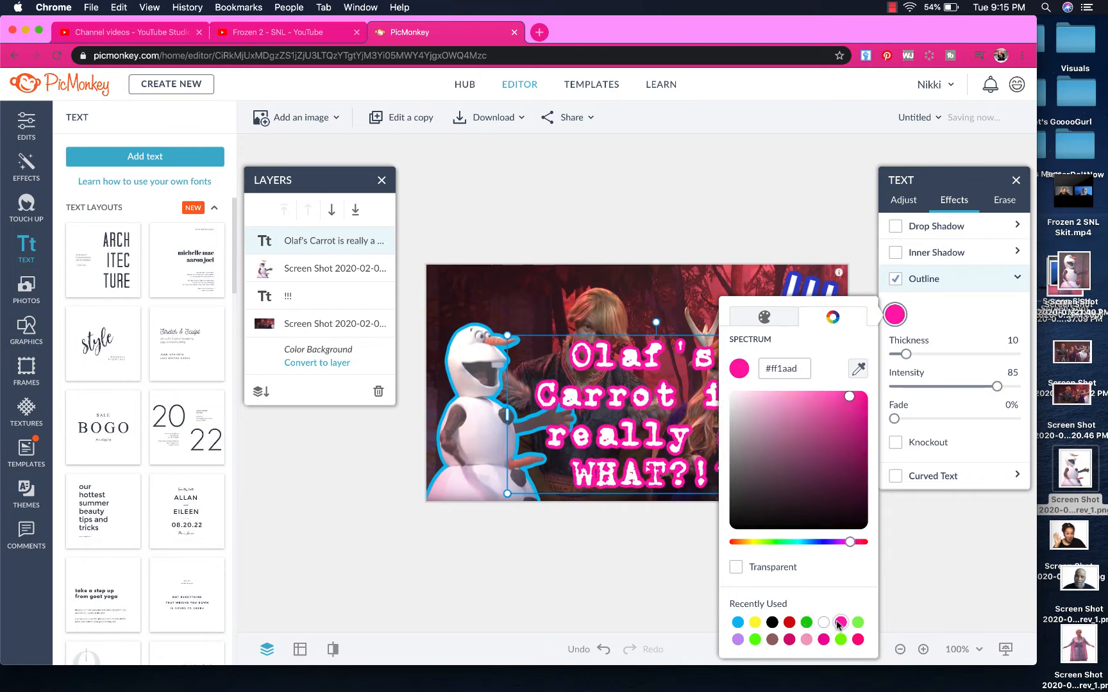
Settle the caption outline on black at thickness 10 after trying brown, blue and white
left_click(841, 639)
left_click(806, 639)
left_click(772, 639)
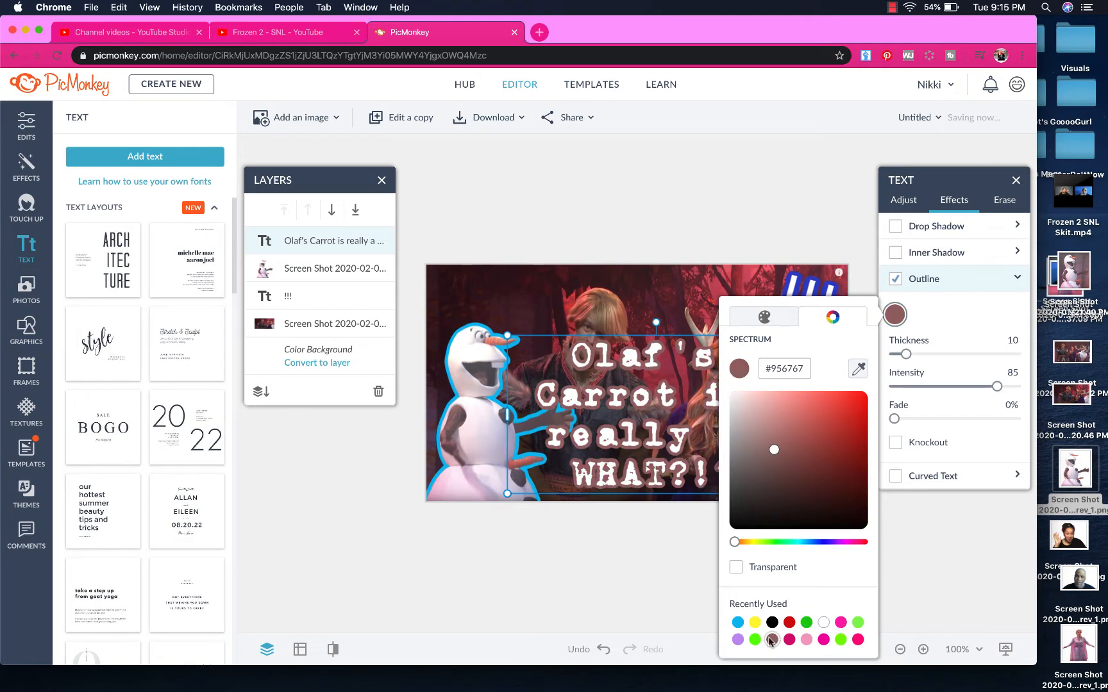
left_click(754, 639)
left_click(738, 640)
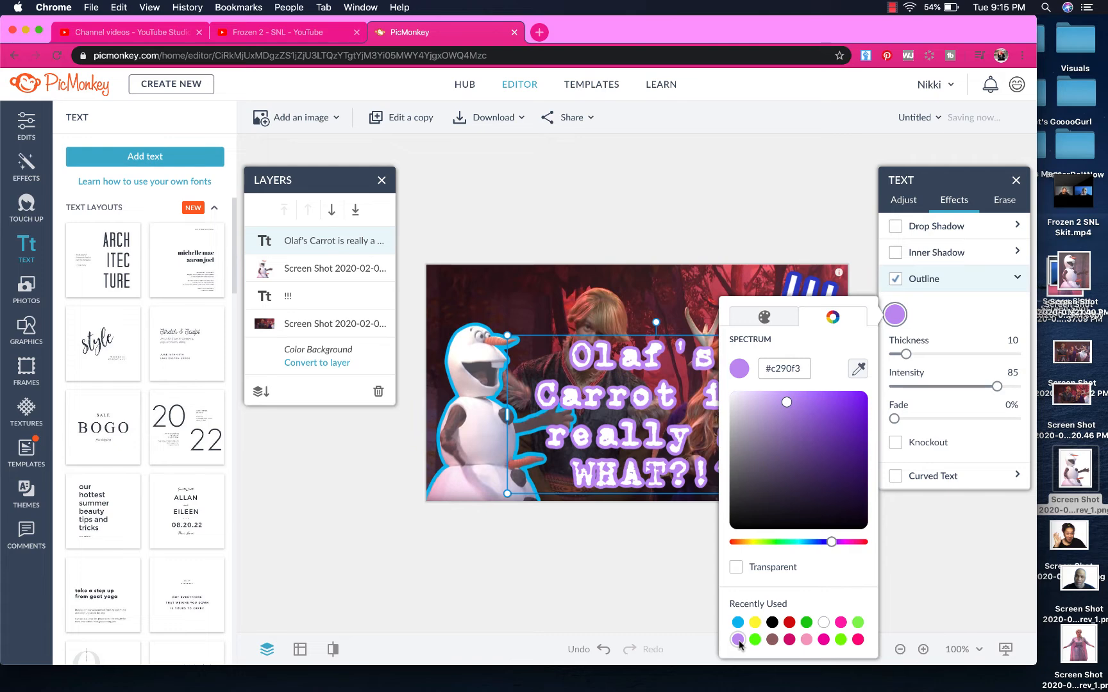
left_click(755, 622)
left_click(789, 623)
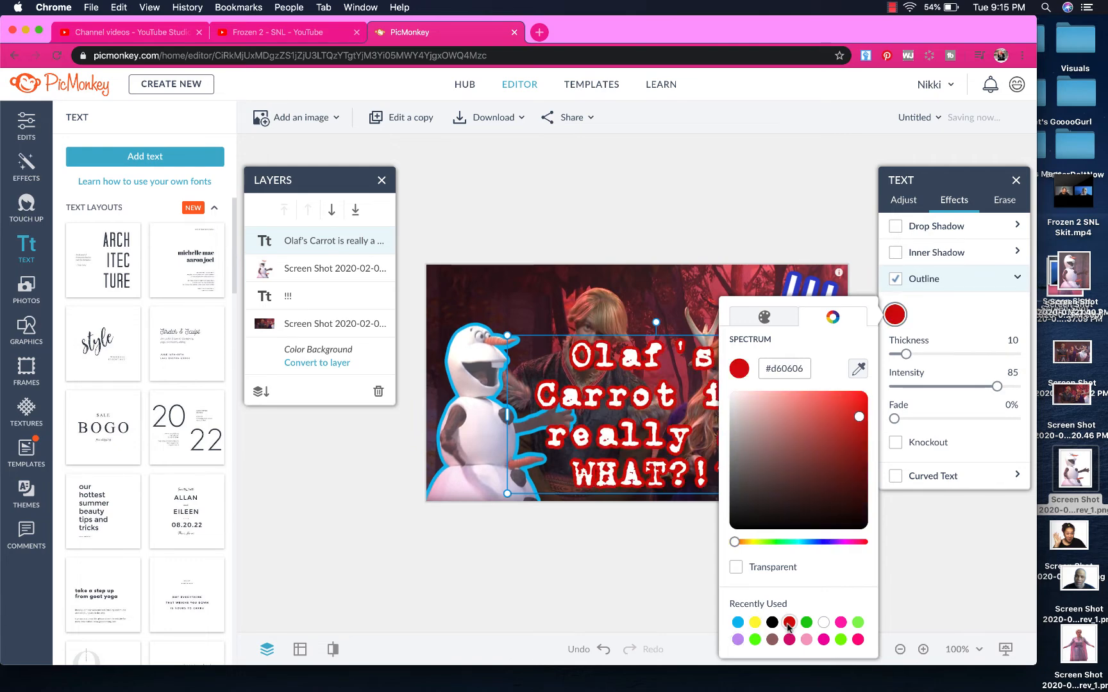
left_click(740, 623)
left_click(806, 622)
left_click(823, 622)
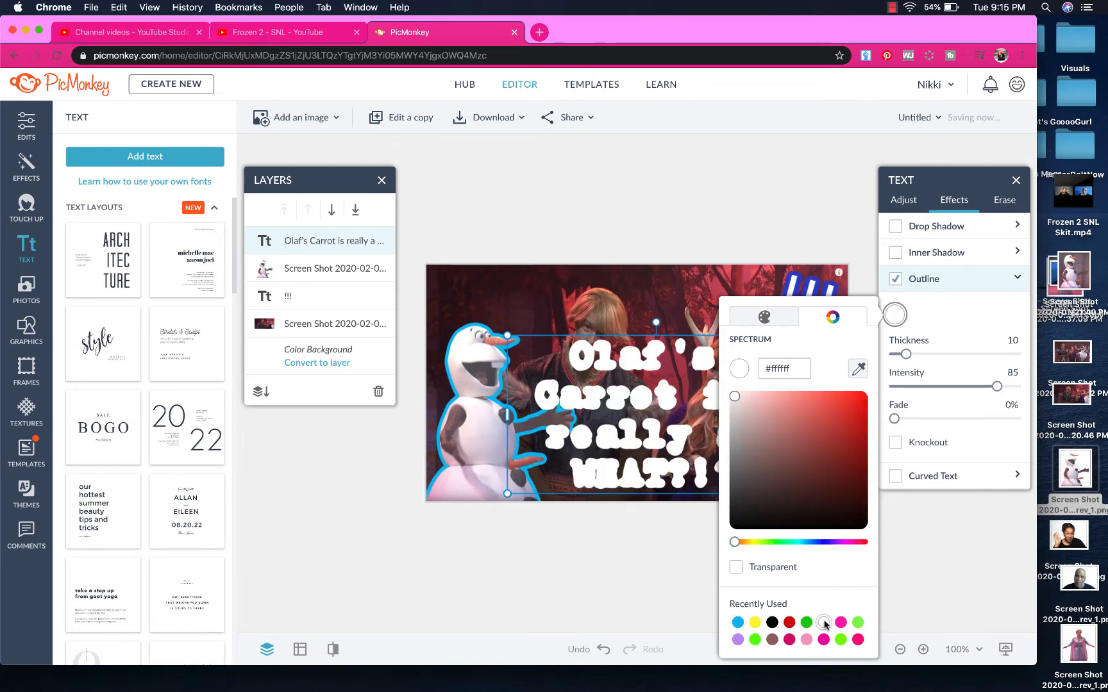
left_click(772, 622)
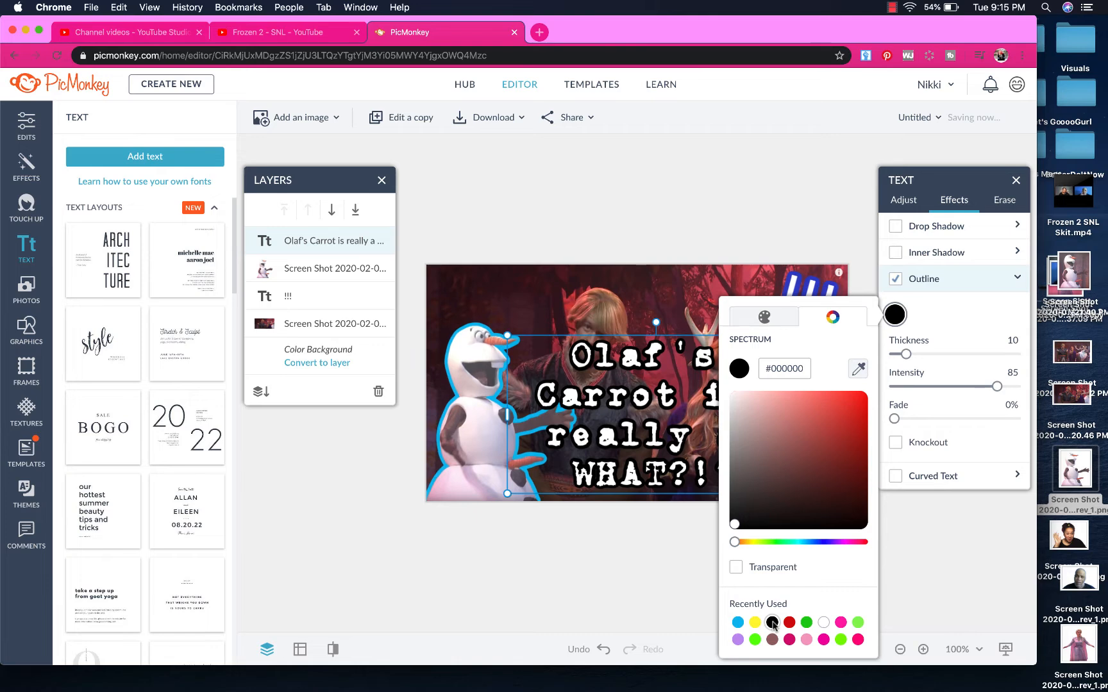
left_click(773, 639)
left_click(771, 623)
left_click(978, 549)
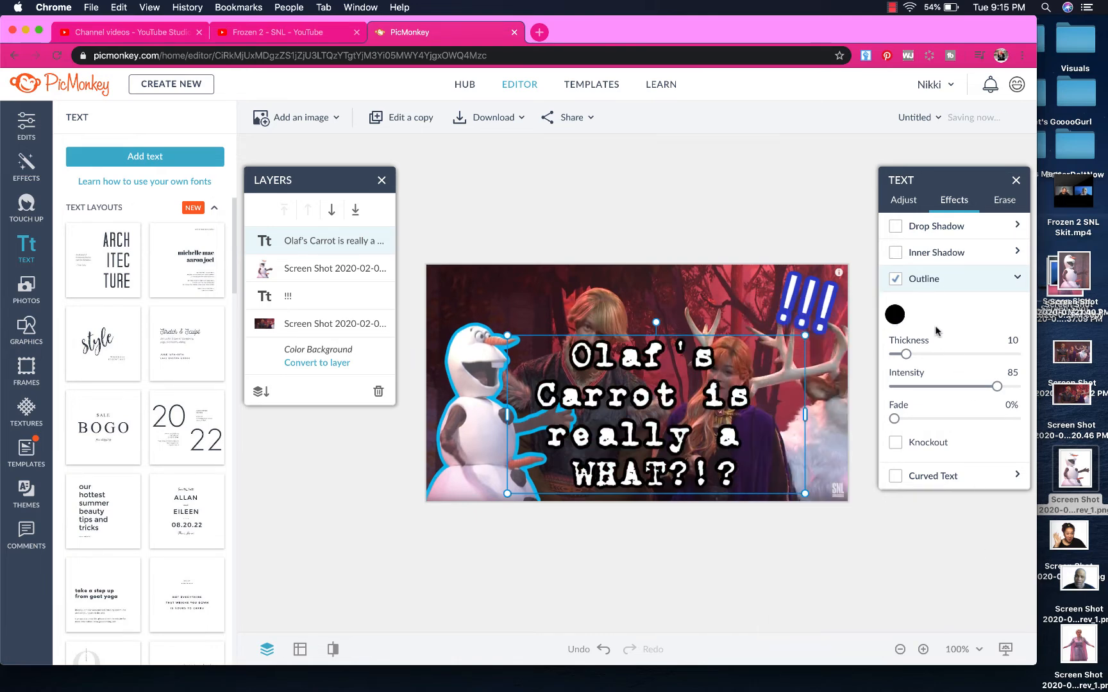
left_click(903, 201)
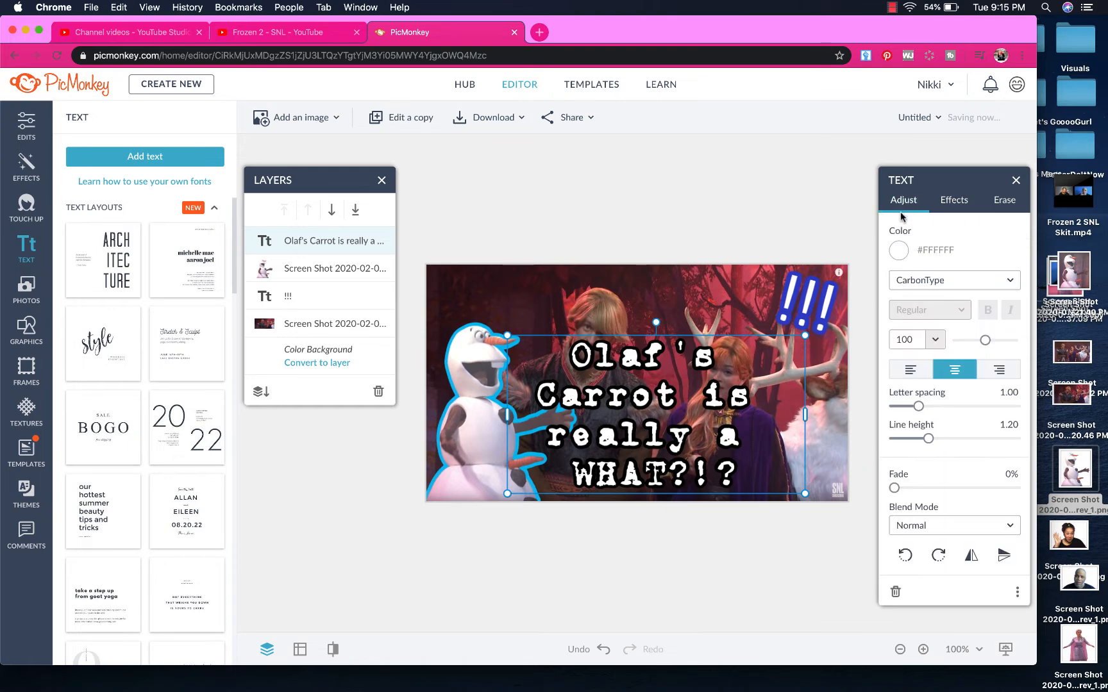
left_click(898, 250)
left_click(923, 568)
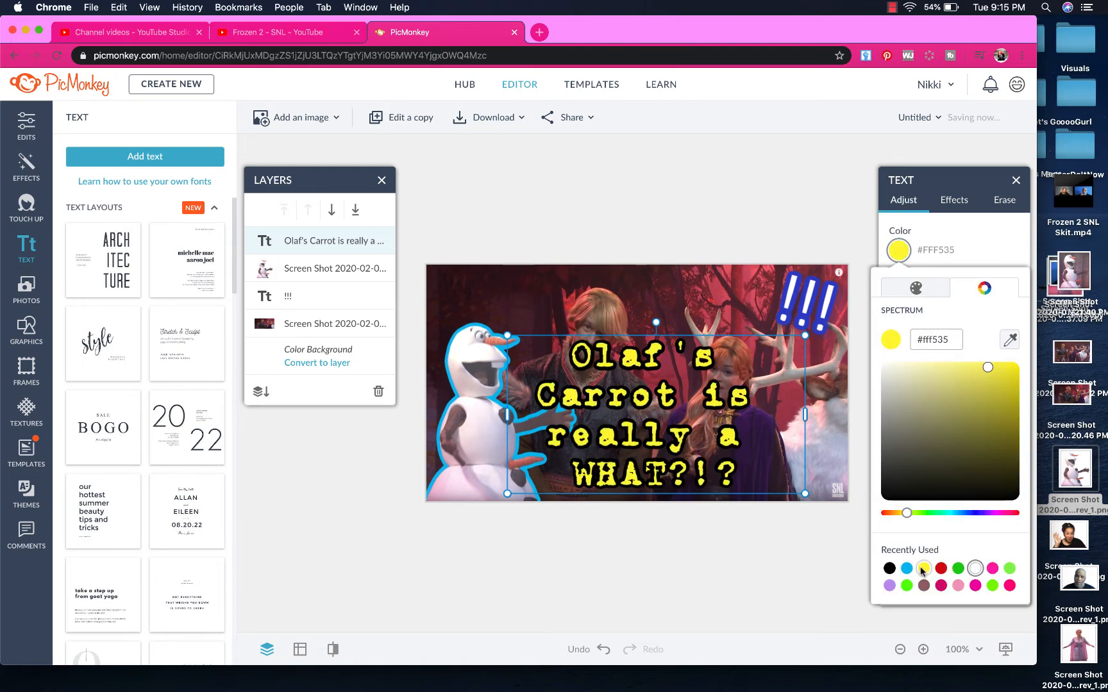
left_click(906, 569)
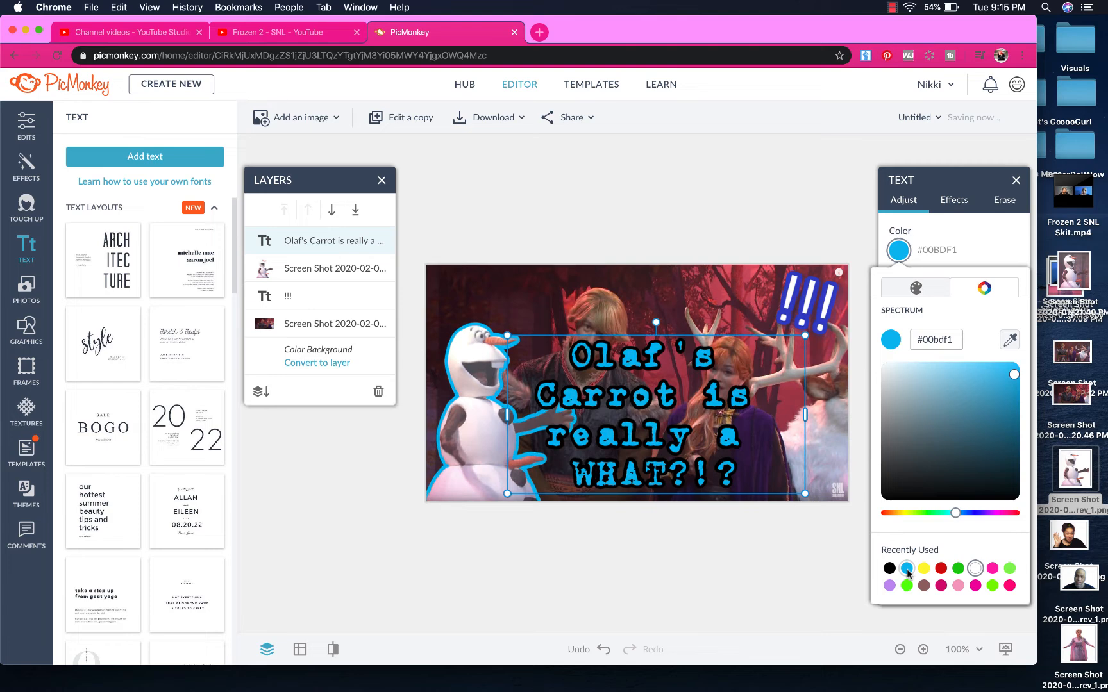
left_click(906, 585)
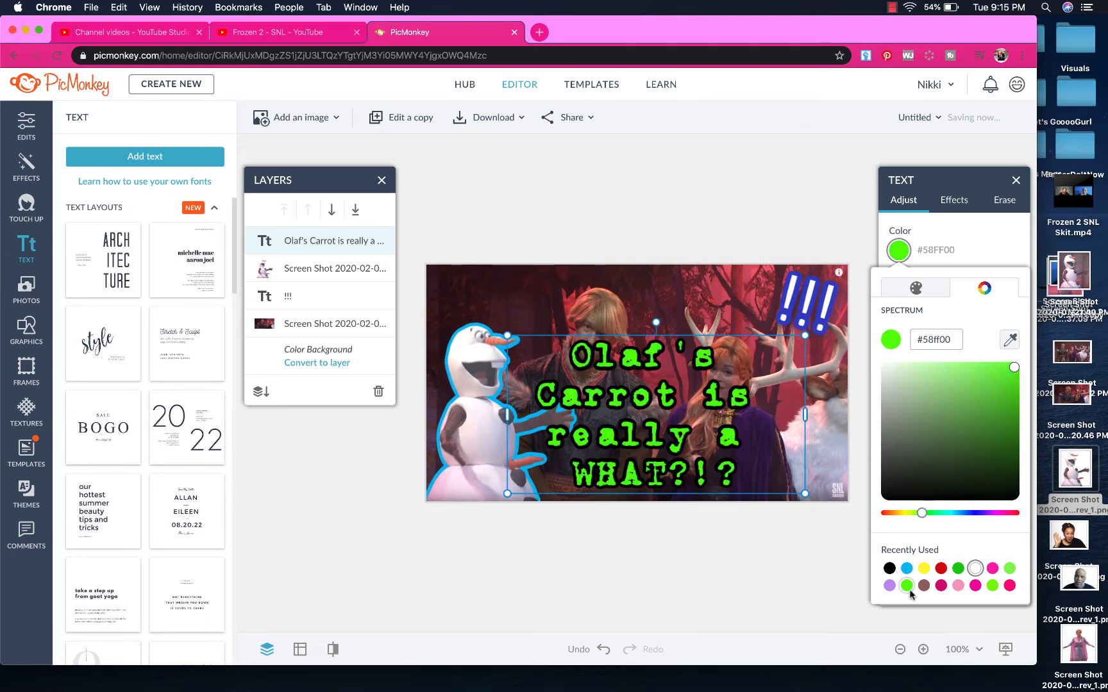
left_click(923, 585)
left_click(924, 568)
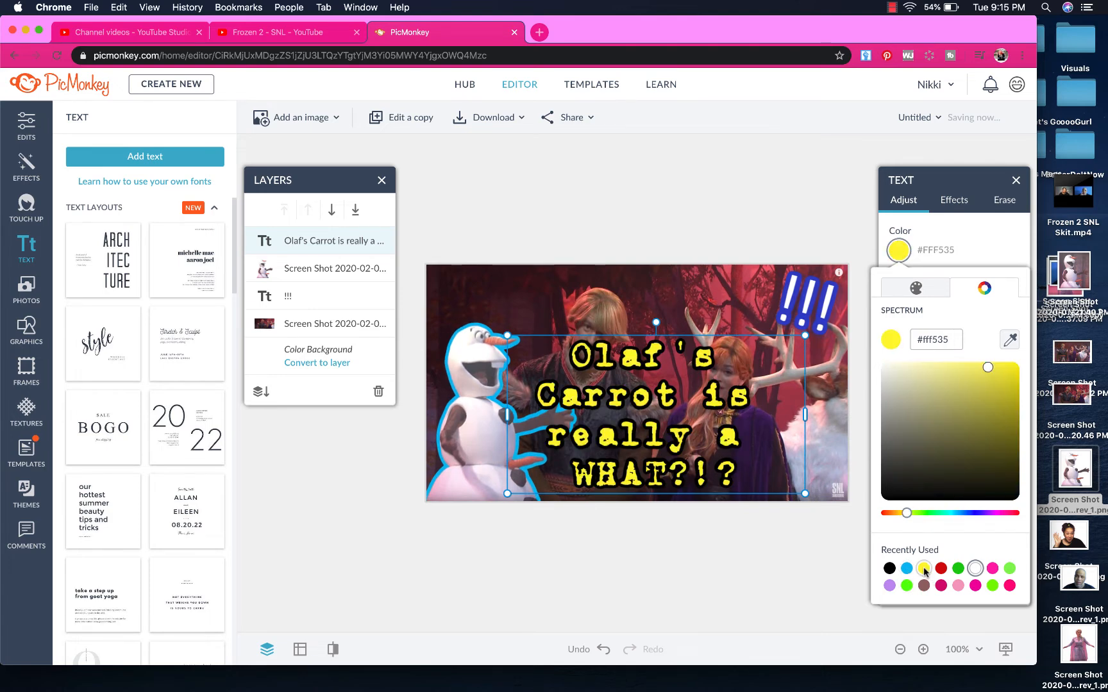
left_click(941, 568)
left_click(958, 569)
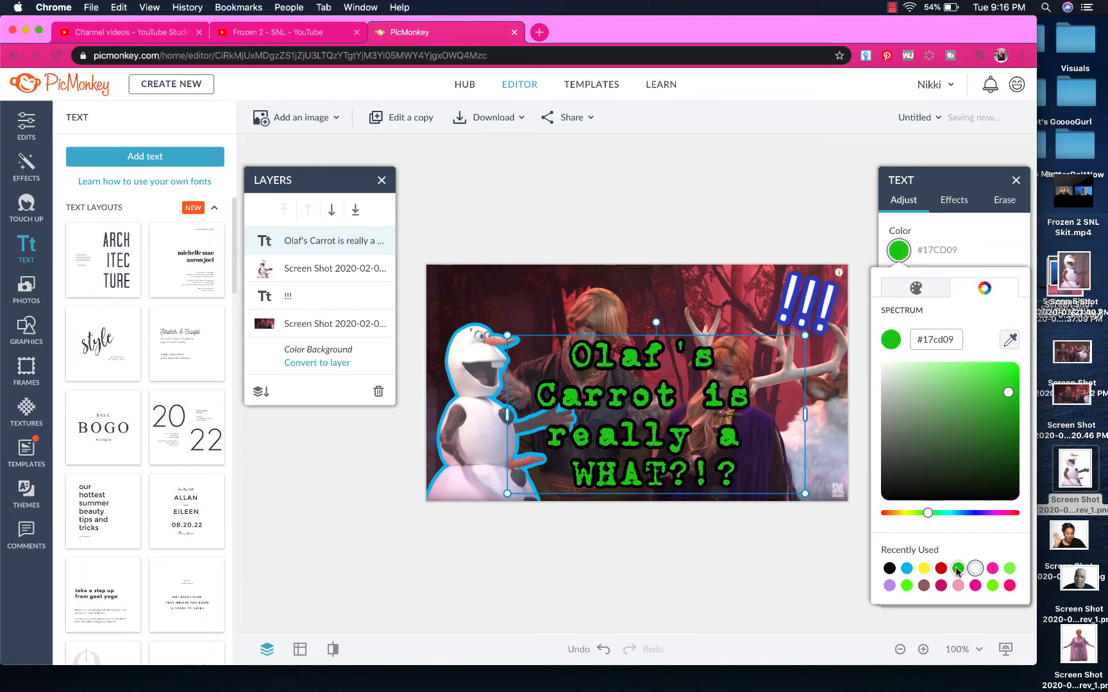
left_click(958, 585)
left_click(975, 586)
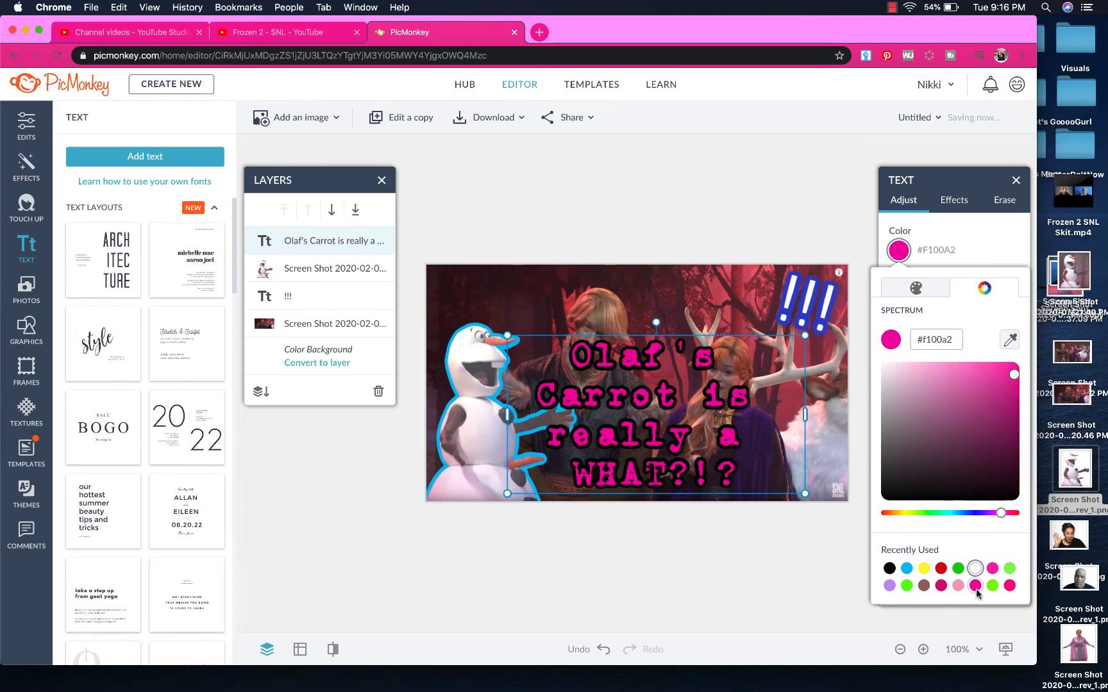
left_click(992, 585)
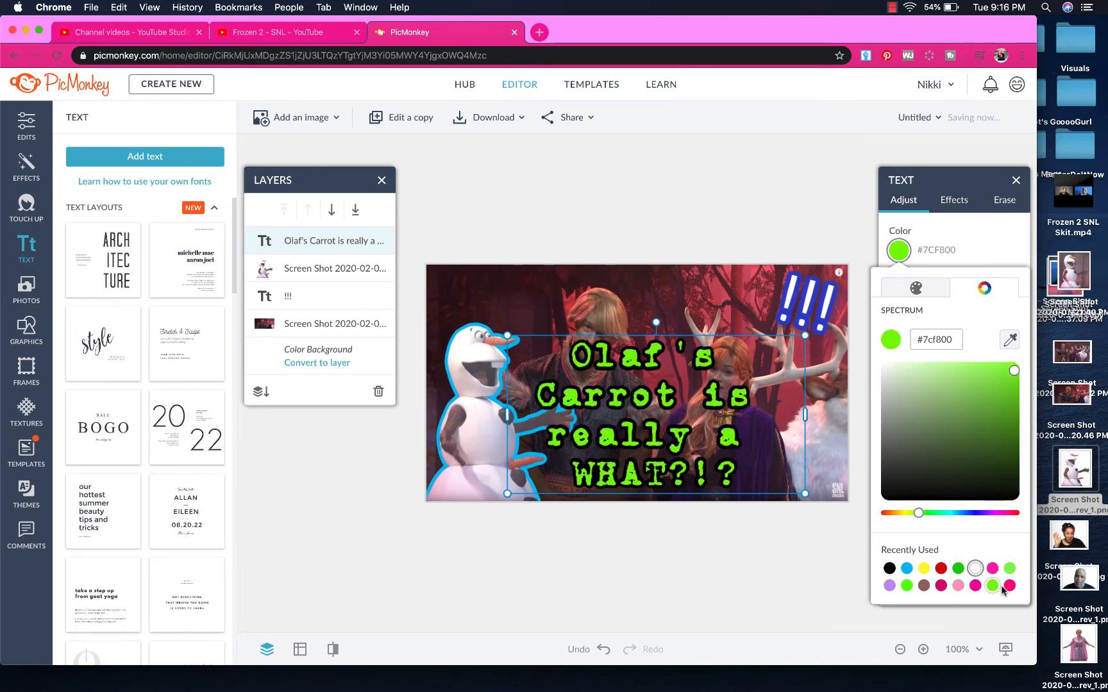
left_click(975, 569)
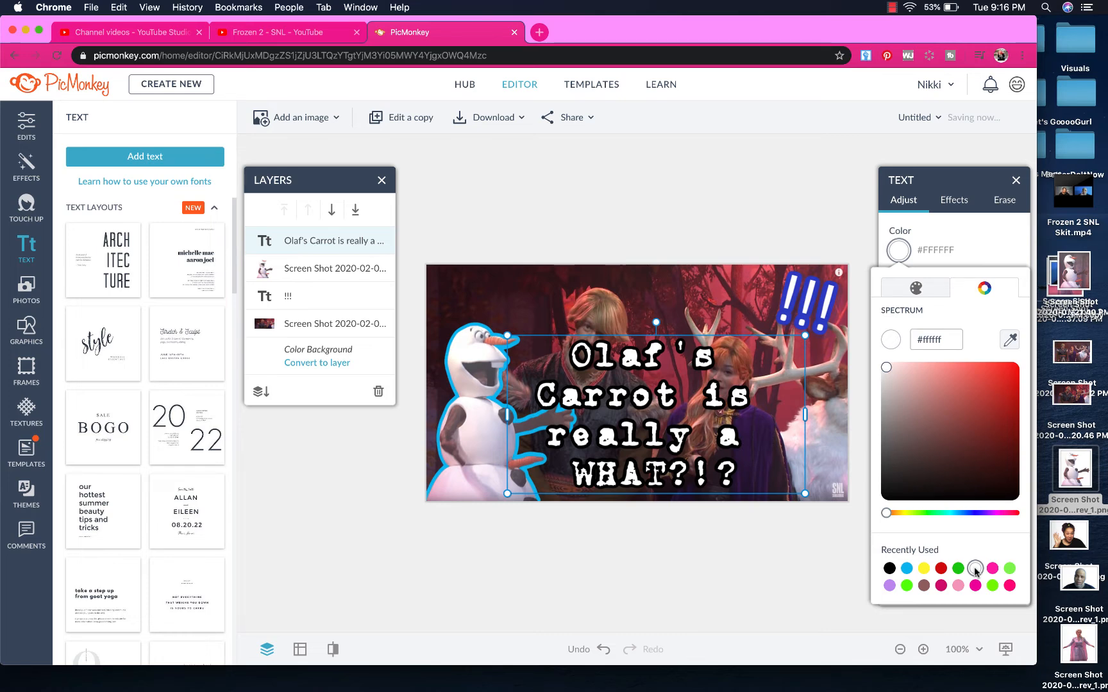
left_click(804, 586)
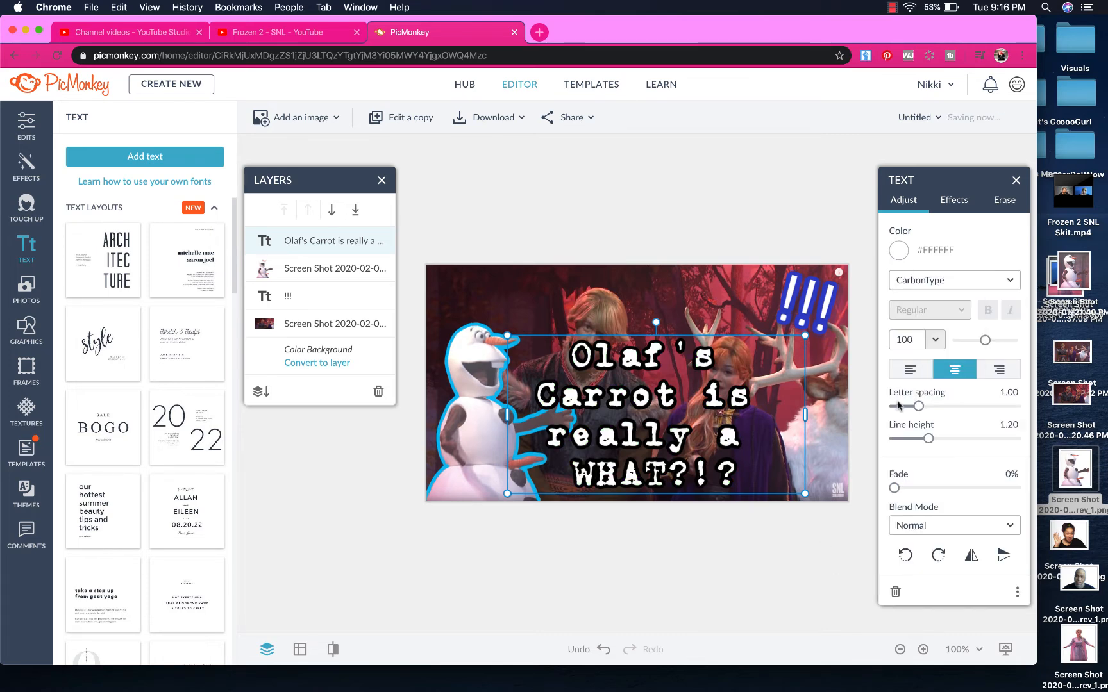
Expand the caption's outline settings and test yellow, pink, purple, red and lime swatches, choosing green
left_click(951, 203)
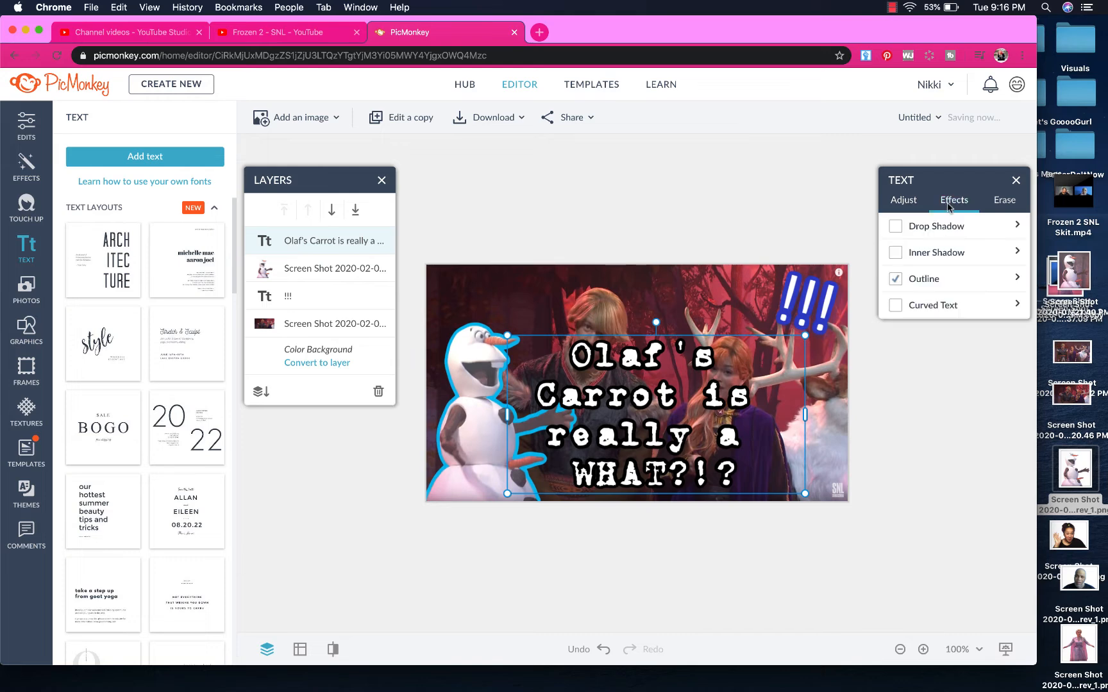
left_click(1016, 278)
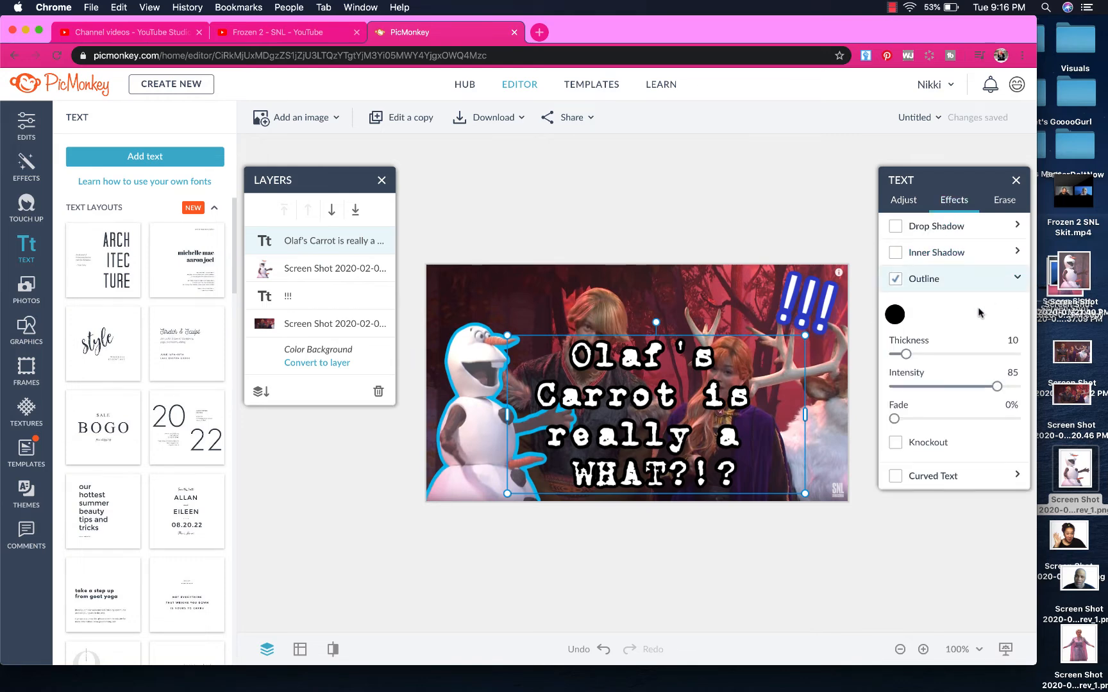
left_click(893, 314)
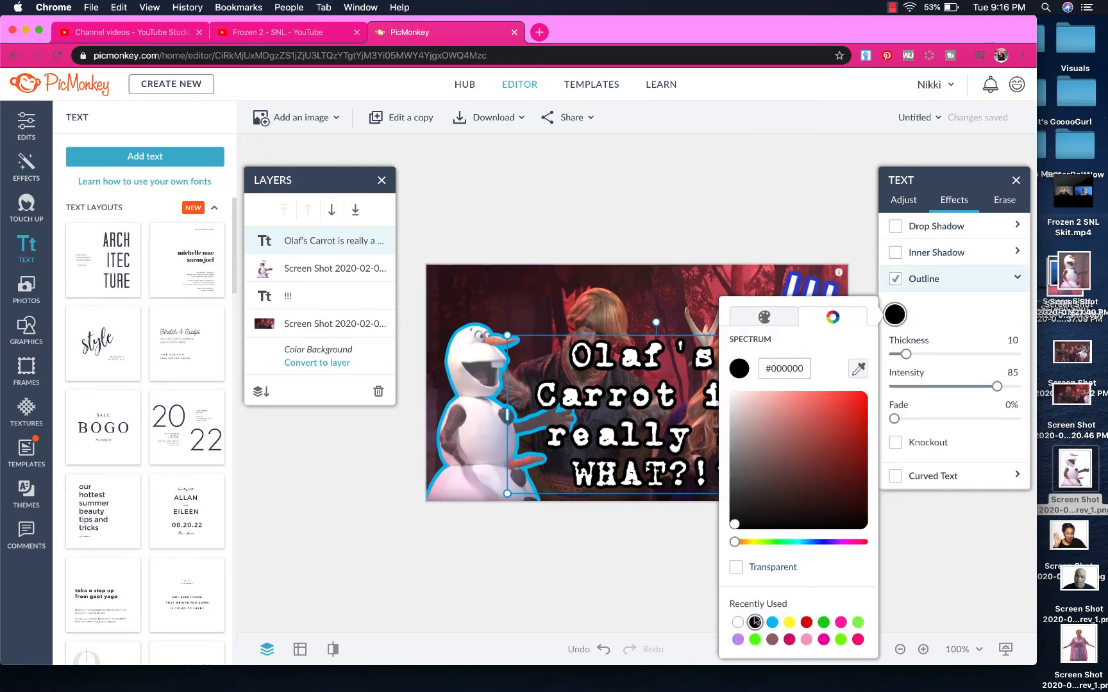
left_click(773, 623)
left_click(789, 621)
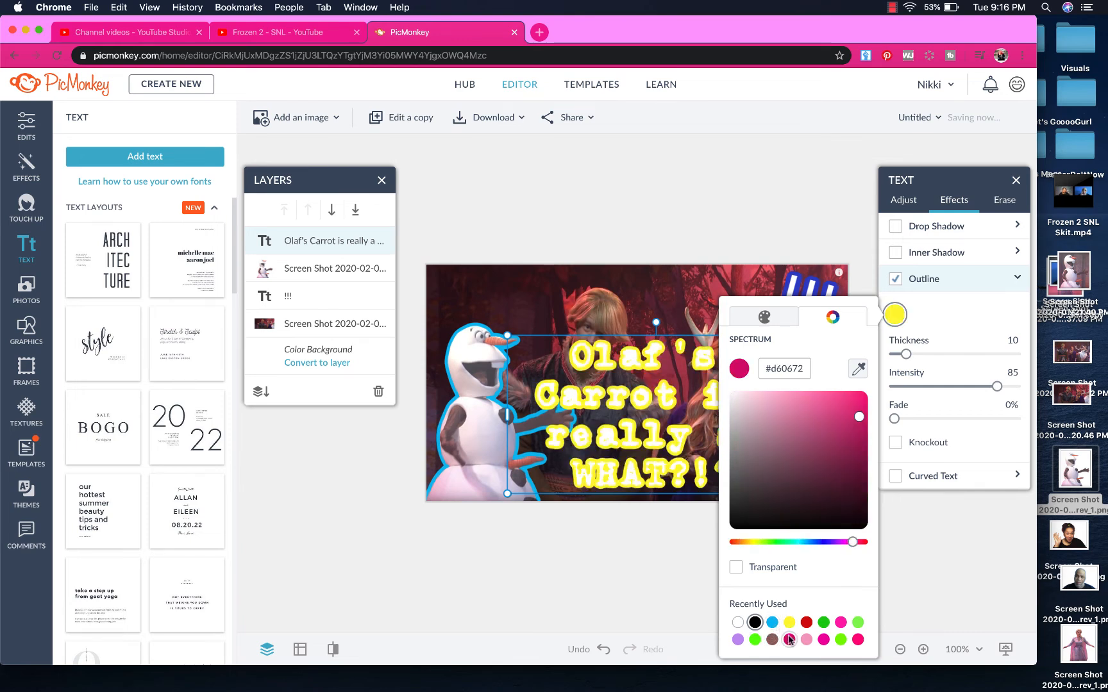
left_click(789, 640)
left_click(756, 639)
left_click(738, 640)
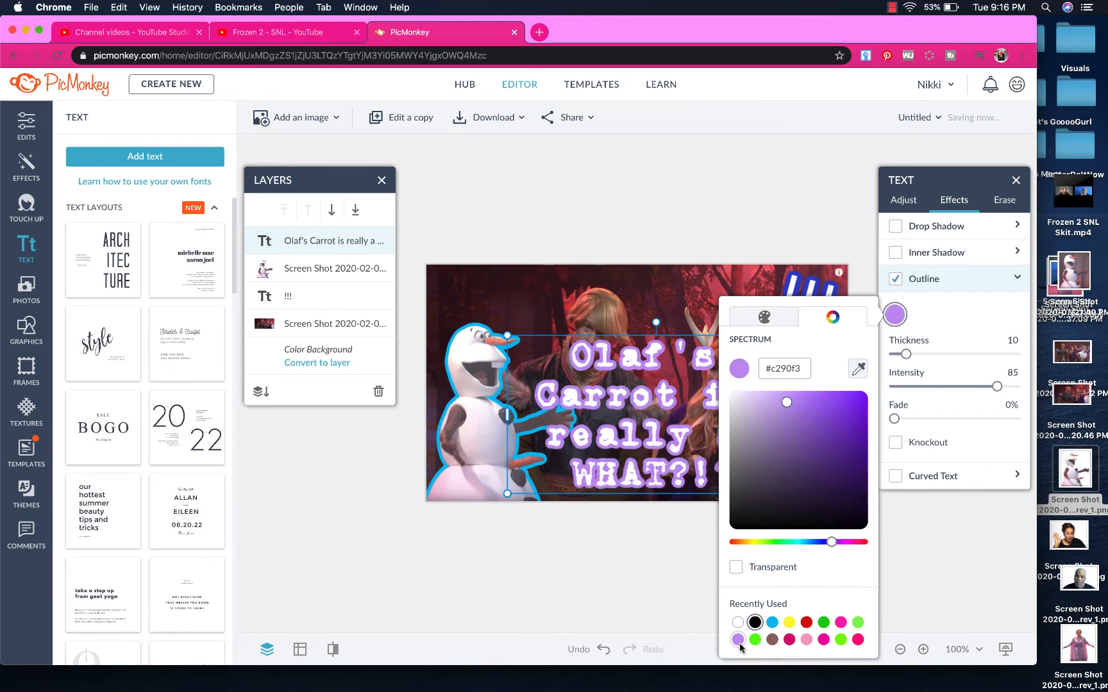
left_click(738, 622)
left_click(807, 622)
left_click(824, 623)
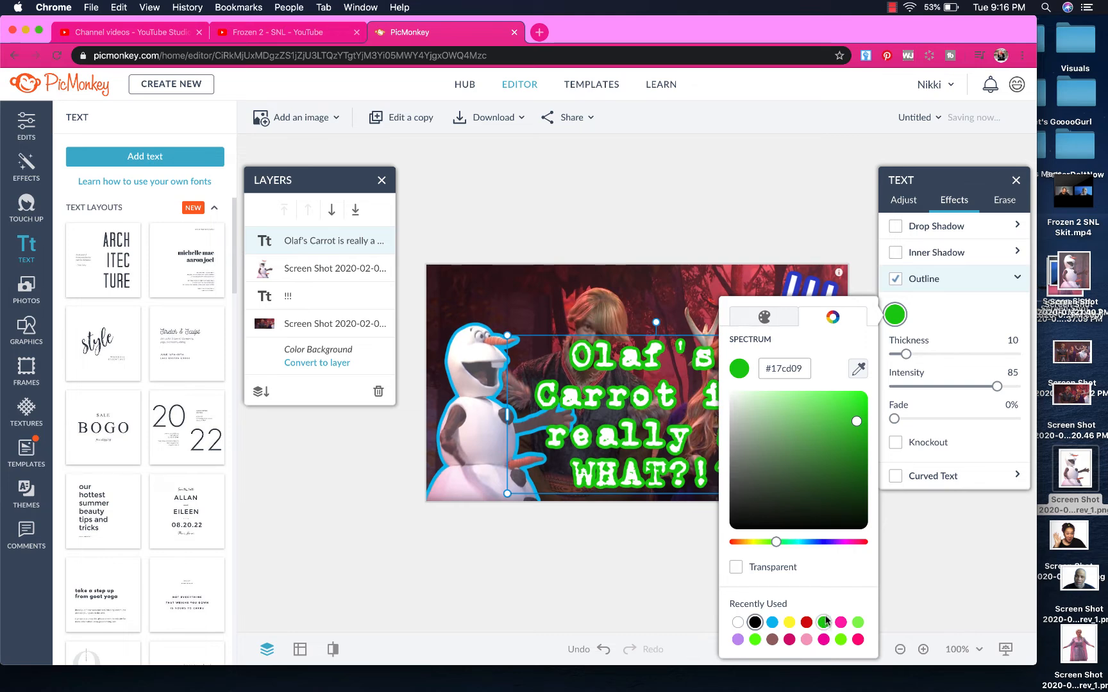
left_click(840, 639)
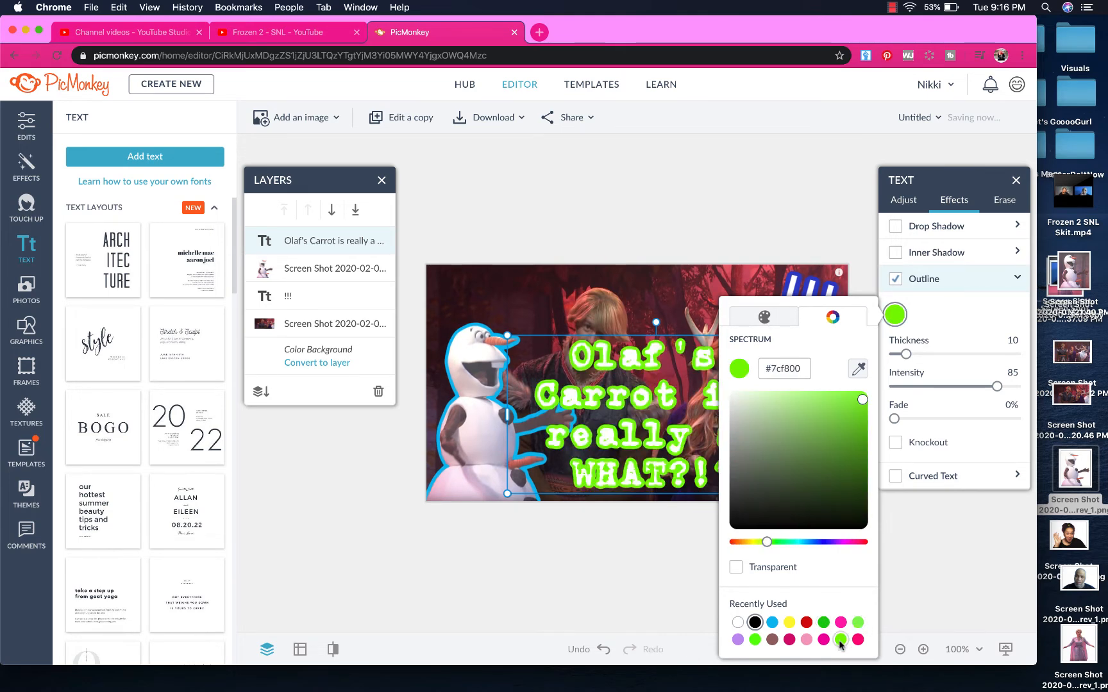
left_click(823, 623)
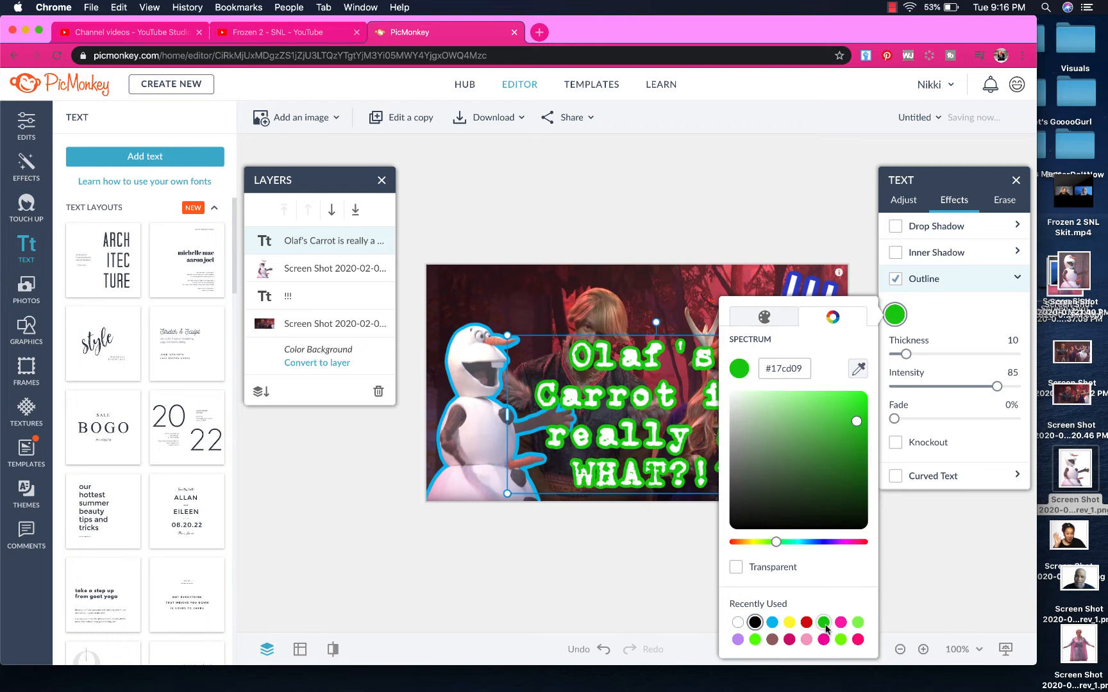
Experiment with blue and navy shades, then set the caption outline to green #17cd09
left_click(799, 543)
left_click_drag(800, 546, 806, 544)
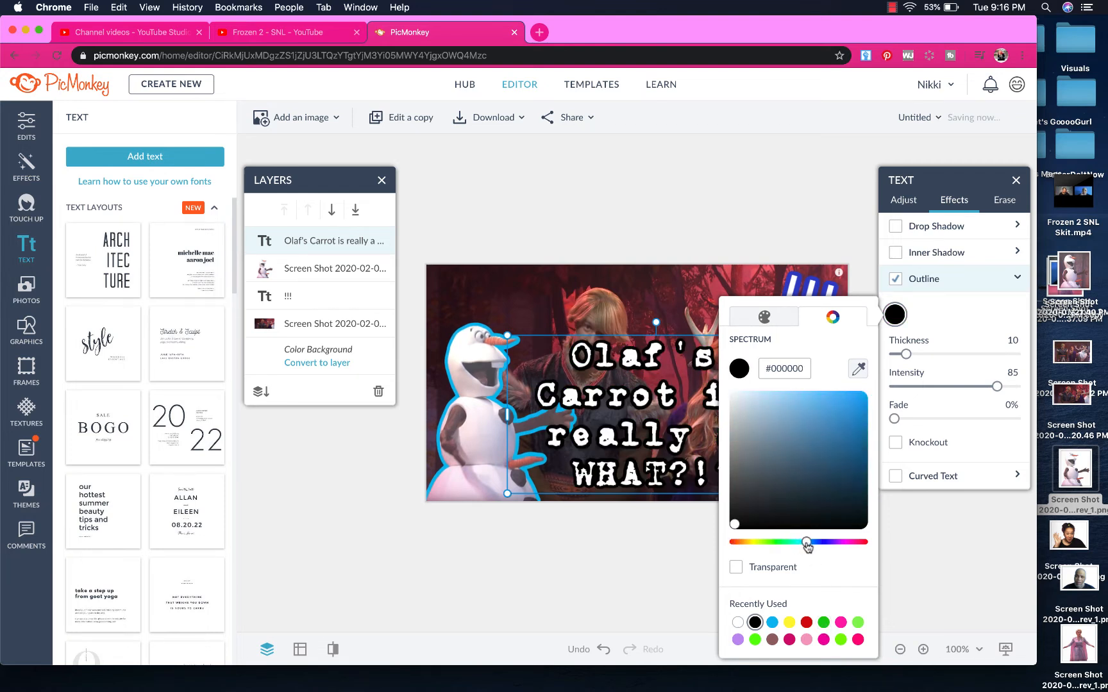
left_click(850, 416)
mouse_move(855, 403)
left_mouse_down()
mouse_move(858, 440)
mouse_move(828, 457)
mouse_move(806, 438)
mouse_move(836, 409)
mouse_move(857, 479)
mouse_move(850, 424)
mouse_move(833, 408)
left_mouse_up()
left_click(818, 544)
left_click(838, 492)
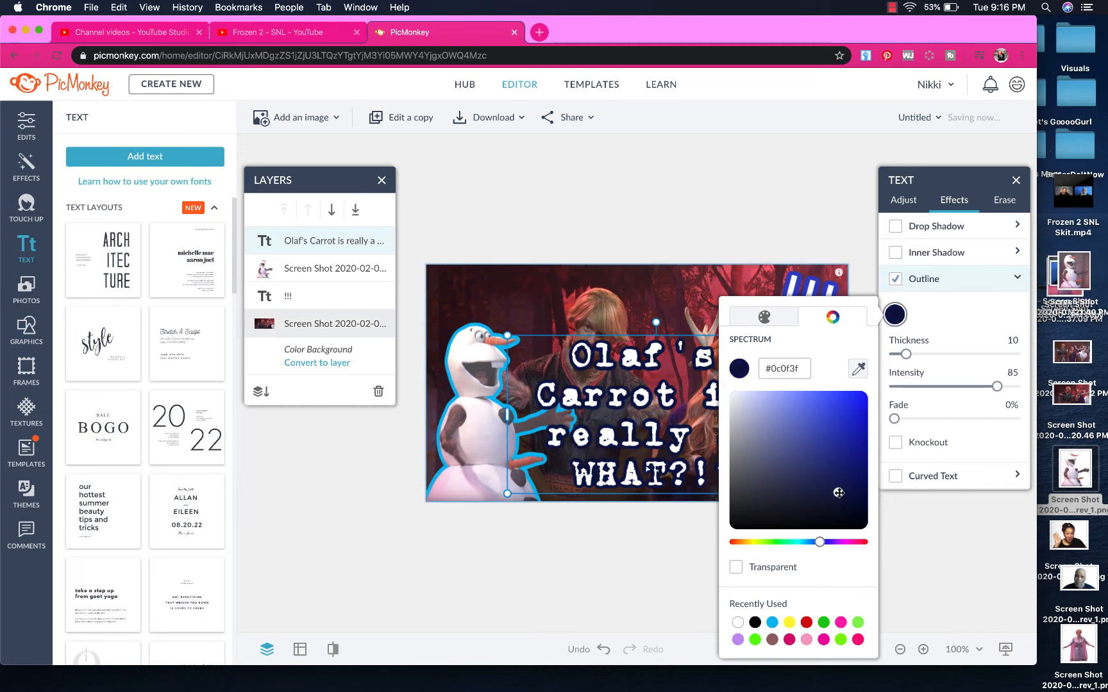
left_click(823, 623)
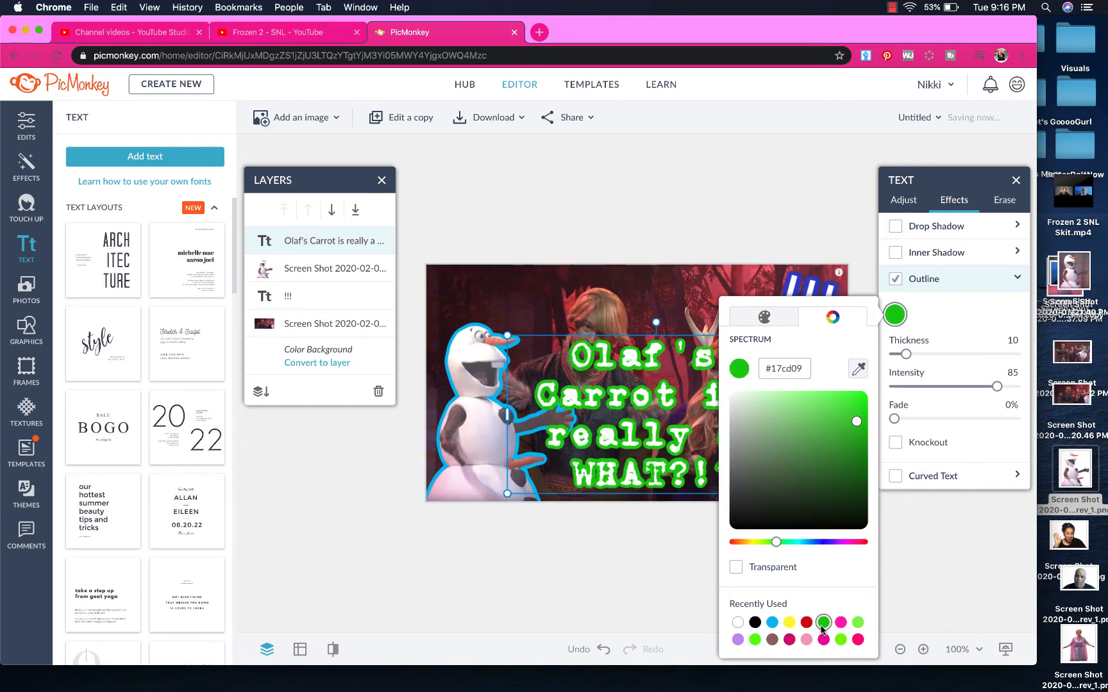
left_click(621, 607)
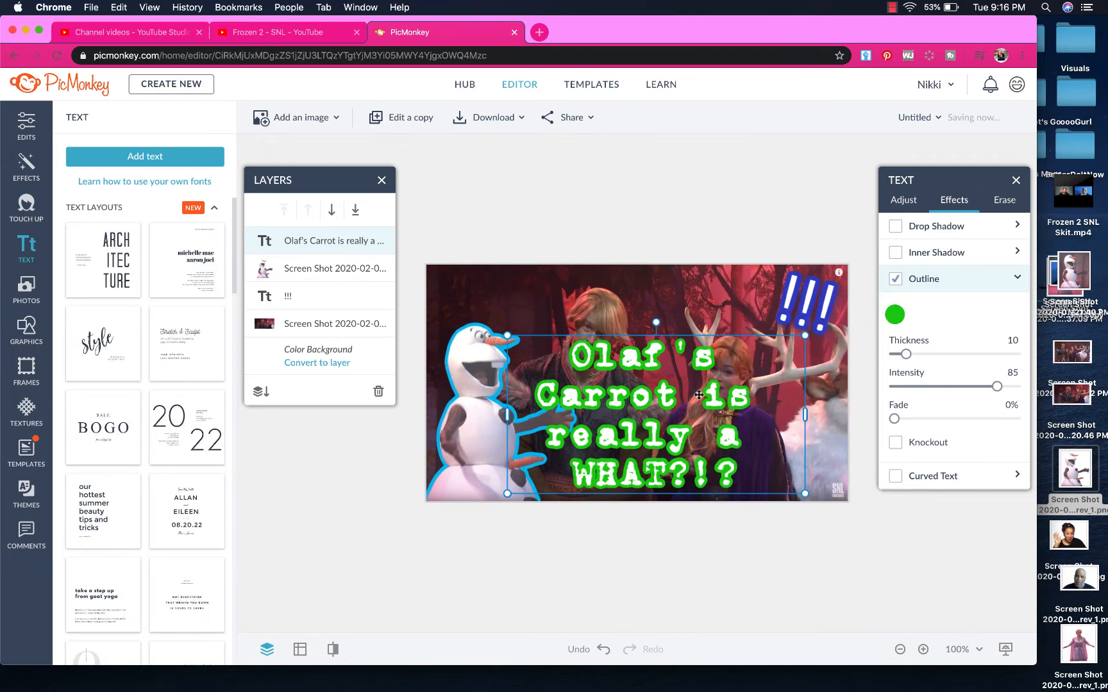
left_click(583, 392)
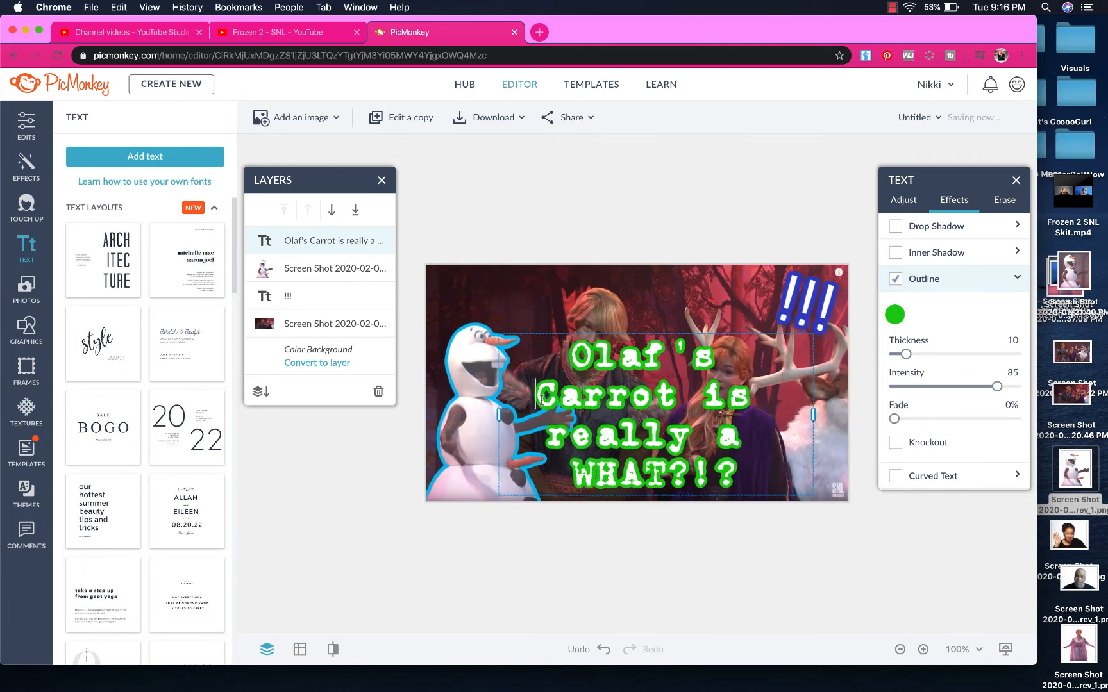
Fix the space before 'Carrot' and widen the caption box so the text rewraps
left_click(542, 400)
key("BackSpace")
left_click(805, 412)
left_click_drag(815, 416, 853, 417)
left_click_drag(502, 416, 459, 416)
Adjust the caption's fill colour, shrink it, and reposition it lower on the thumbnail
left_click(903, 201)
left_click(898, 250)
left_click(896, 448)
left_click(759, 611)
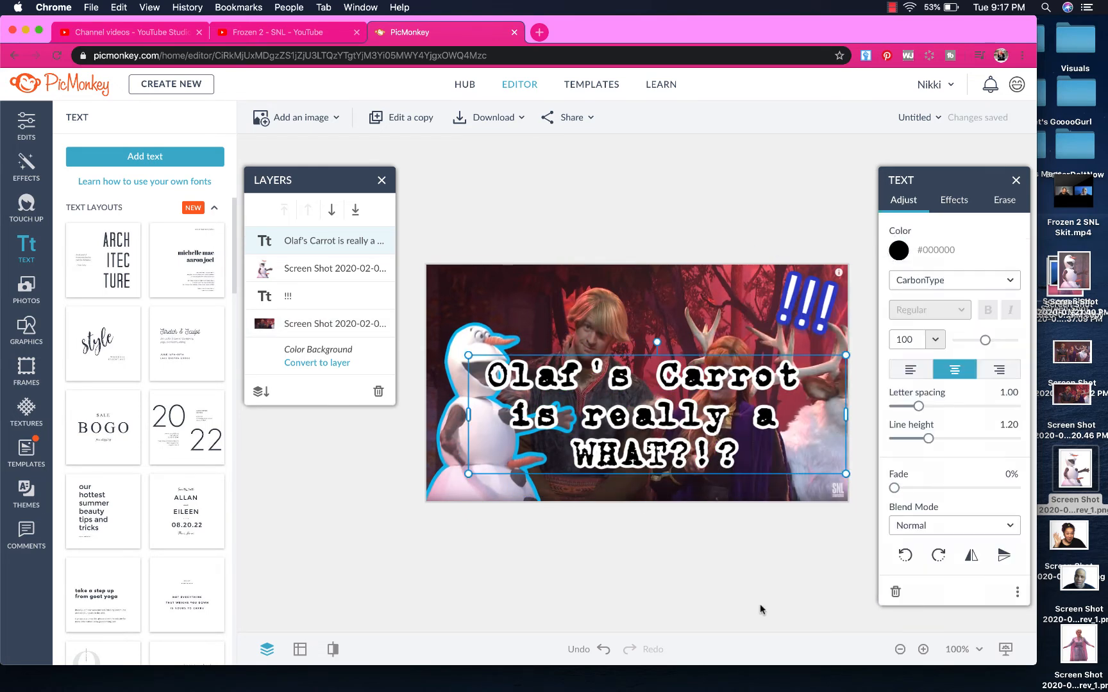
left_click_drag(641, 417, 692, 439)
left_click_drag(516, 379, 591, 401)
left_click_drag(737, 449, 712, 449)
left_click(744, 234)
Enlarge the background photo and shrink the '!!!' text into the top-right corner
left_click(737, 321)
left_click_drag(848, 264, 895, 229)
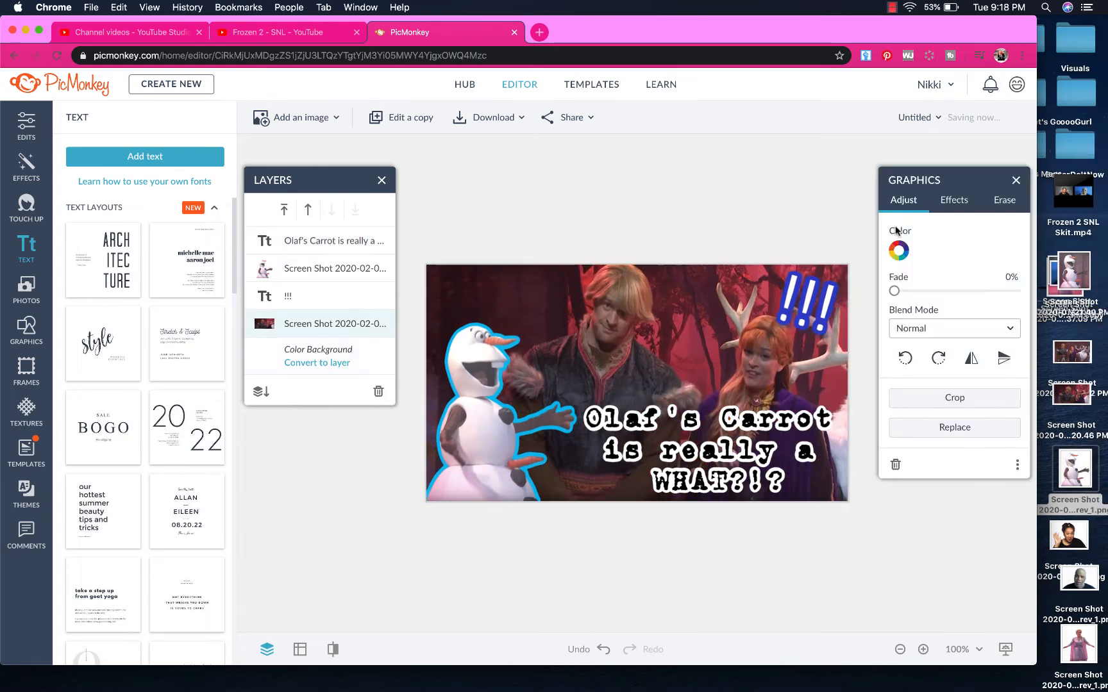
left_click_drag(426, 502, 423, 522)
left_click(711, 450)
left_click(809, 302)
left_click_drag(748, 321, 784, 310)
left_click_drag(822, 299, 817, 290)
Raise the caption's letter spacing to 1.15 and shift it left
left_click(711, 450)
left_click_drag(917, 406, 926, 408)
left_click_drag(718, 450, 705, 450)
Shrink the spaces after 'really' and around 'WHAT?!?' to size 16
double_click(705, 420)
left_click(910, 341)
left_click(910, 341)
left_click_drag(792, 450, 770, 450)
left_click(910, 341)
type("16")
key("Return")
left_click(724, 479)
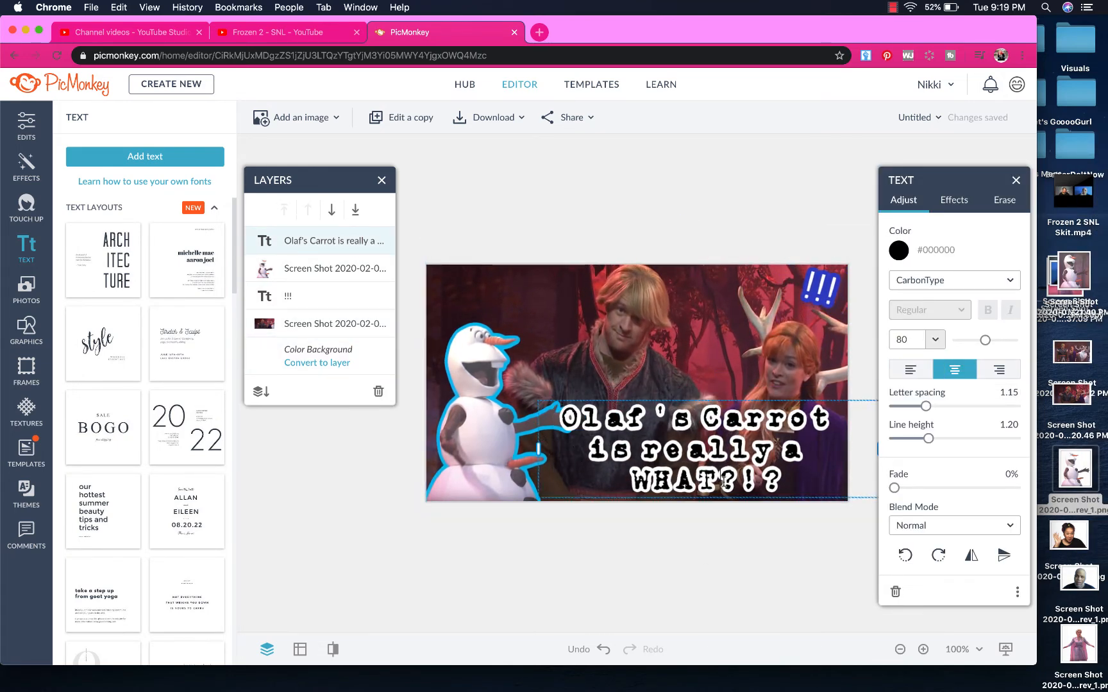
left_click(911, 341)
type("16")
left_click(688, 588)
Change the caption font to Poetsen
left_click(712, 450)
left_click(903, 252)
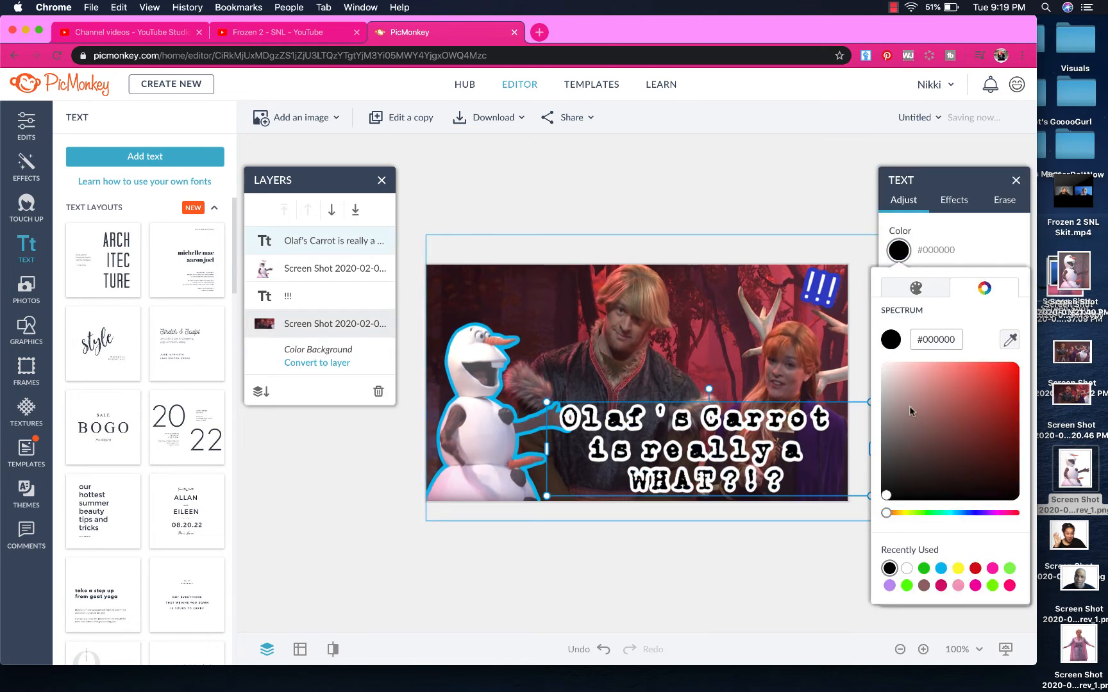
left_click(687, 588)
left_click(711, 450)
left_click(954, 280)
left_click(939, 285)
left_click(954, 280)
left_click(949, 310)
Rebreak the caption into three lines, widen the gap after 'is', and set line height 1.35
double_click(747, 435)
key("BackSpace")
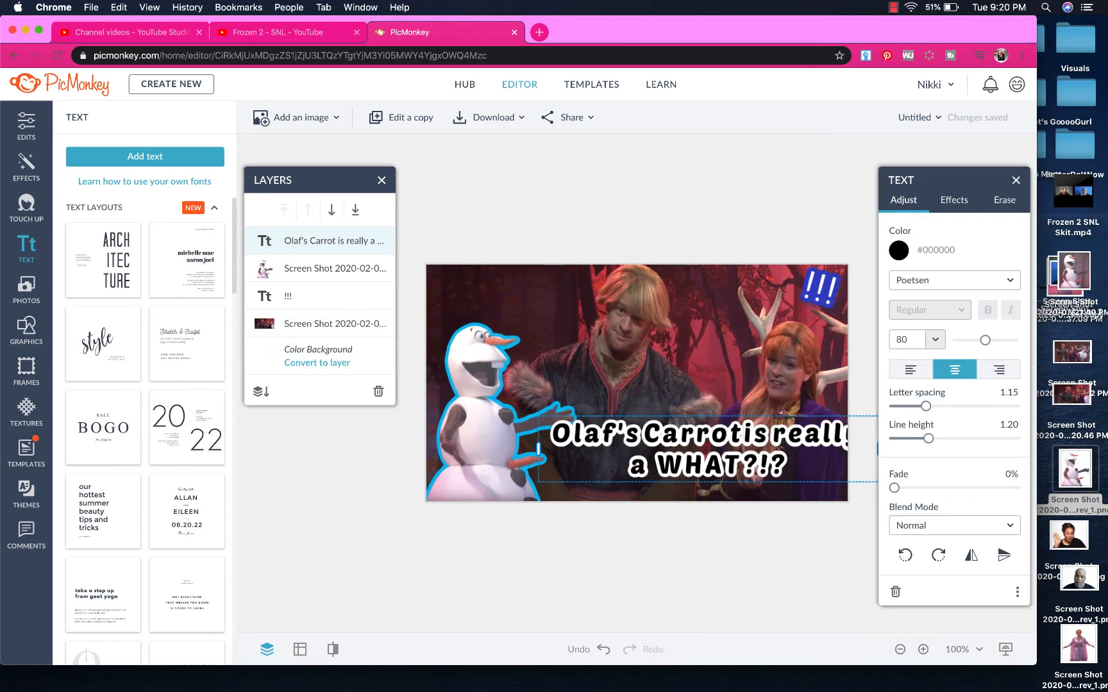
key("Return")
left_click_drag(686, 450, 712, 443)
left_click(935, 339)
left_click(915, 400)
left_click_drag(928, 438, 935, 438)
left_click(794, 566)
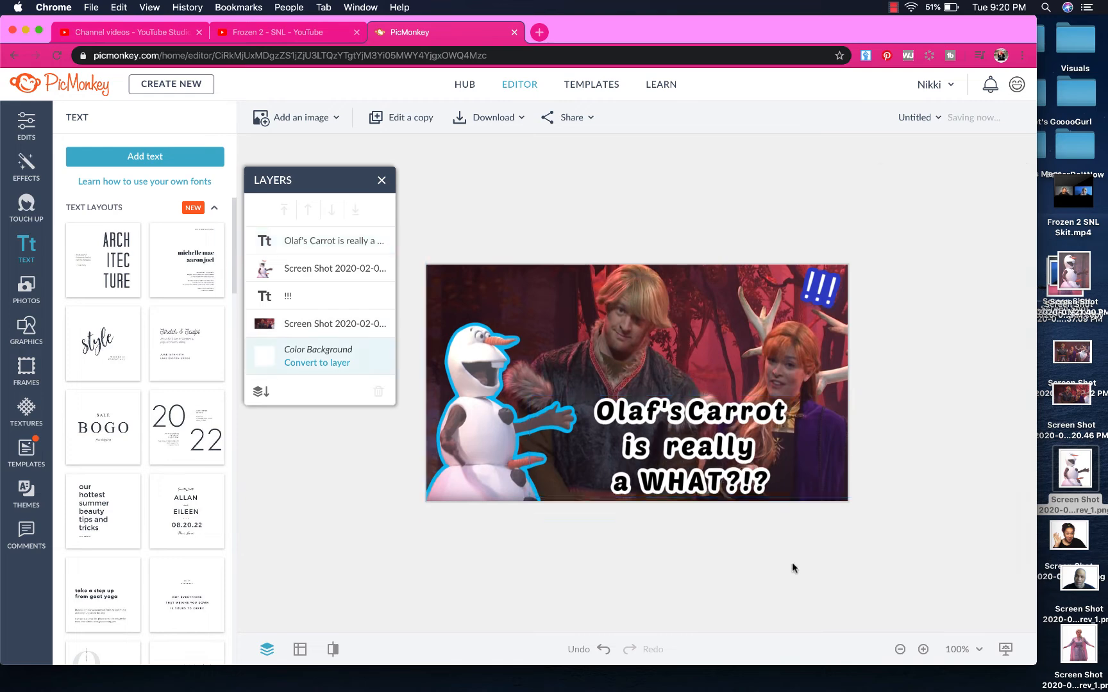
Colour the caption bright blue (#00BDF1)
left_click(737, 475)
left_click(899, 250)
left_click(905, 586)
left_click(940, 569)
Space out the question and exclamation marks in 'WHAT ? ! ?'
double_click(686, 413)
left_click(934, 341)
left_click(914, 400)
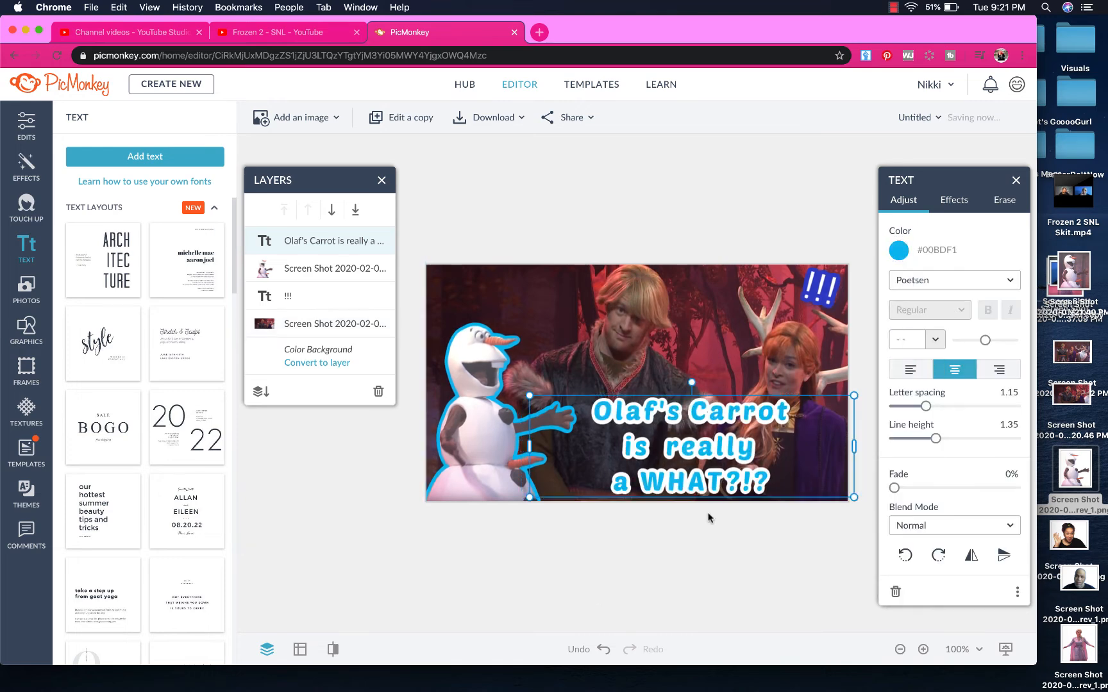
double_click(710, 481)
left_click(710, 564)
left_click(705, 448)
left_click(760, 198)
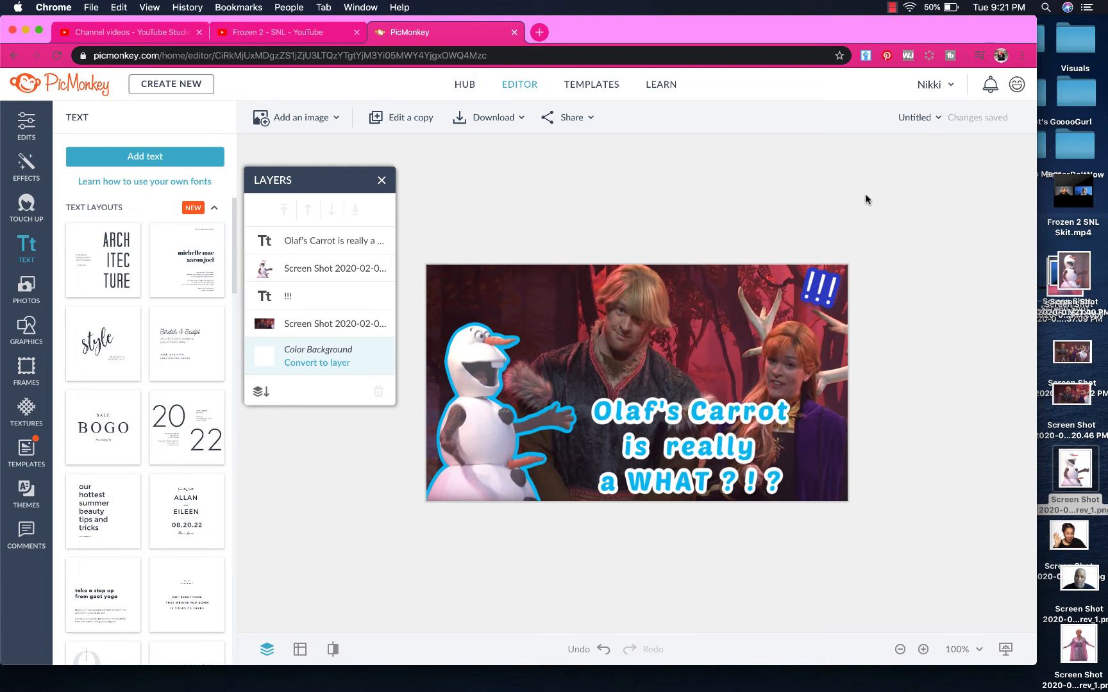
Delete the exclamation marks from the top-right '!!!' text and remove the layer
left_click(811, 289)
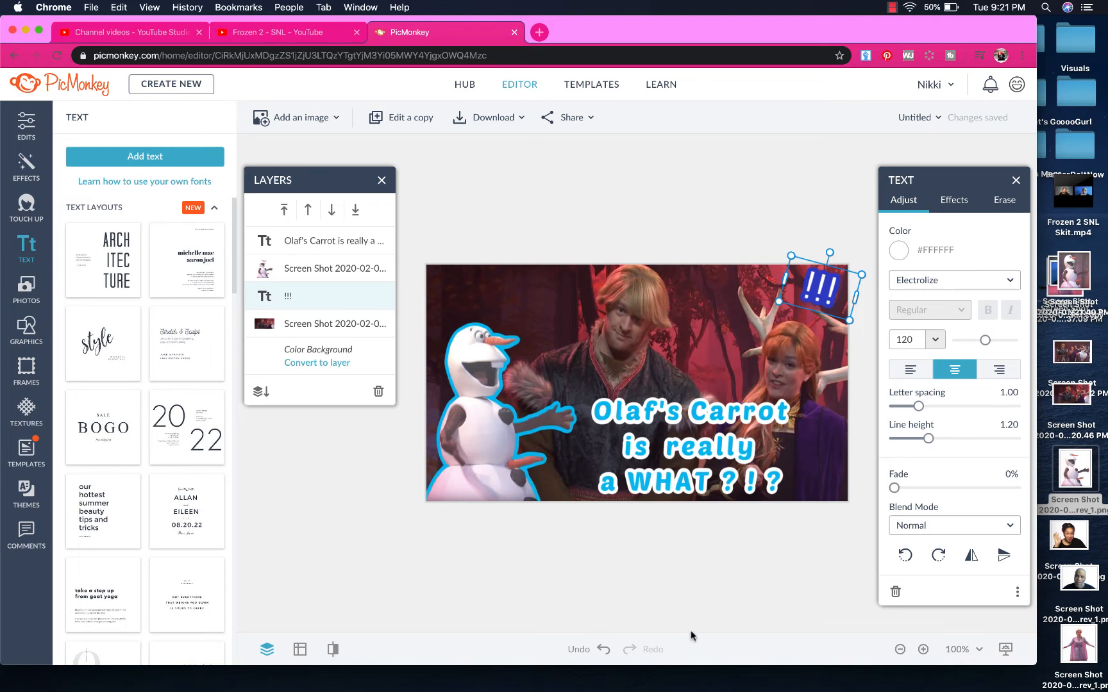
double_click(822, 290)
key("BackSpace")
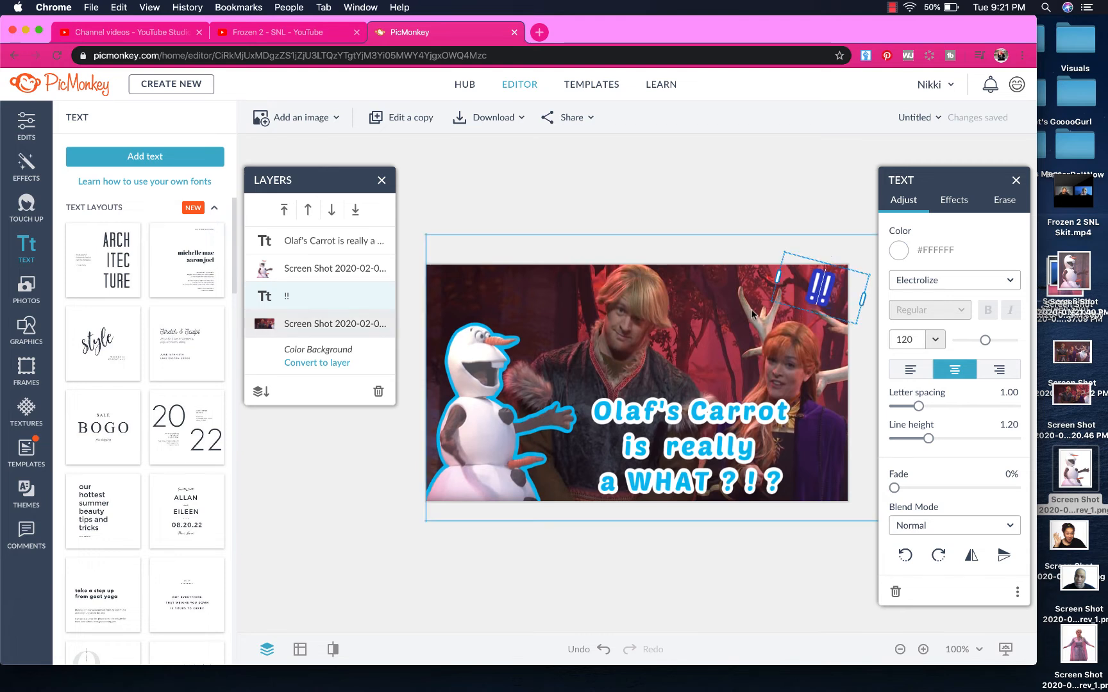
key("BackSpace")
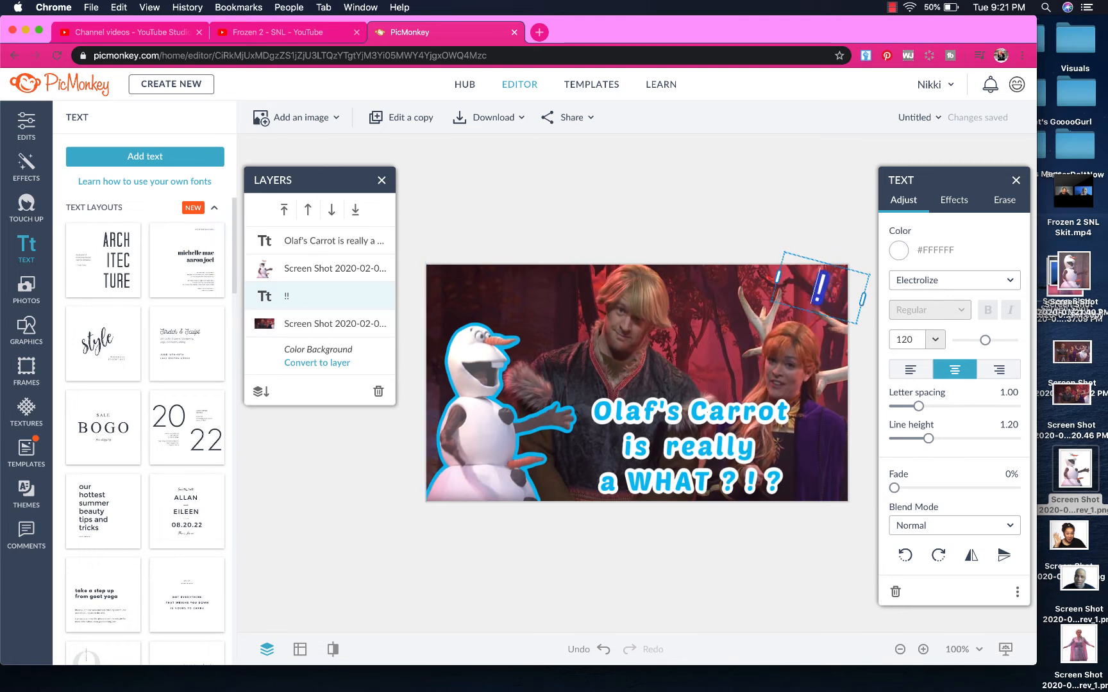
left_click(700, 303)
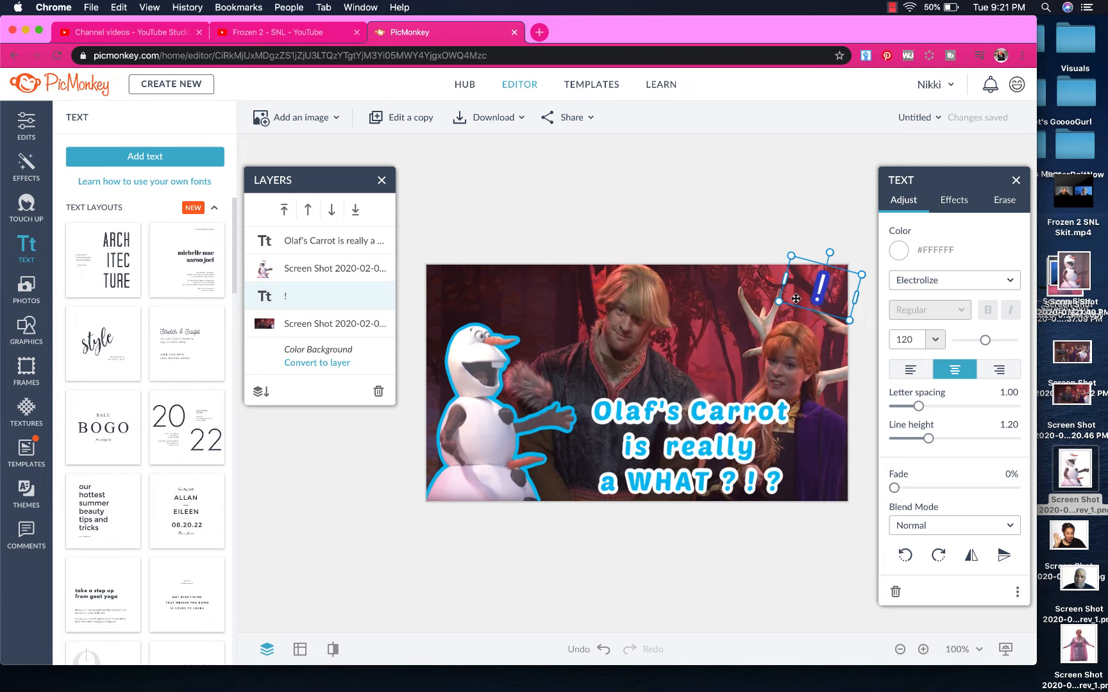
key("BackSpace")
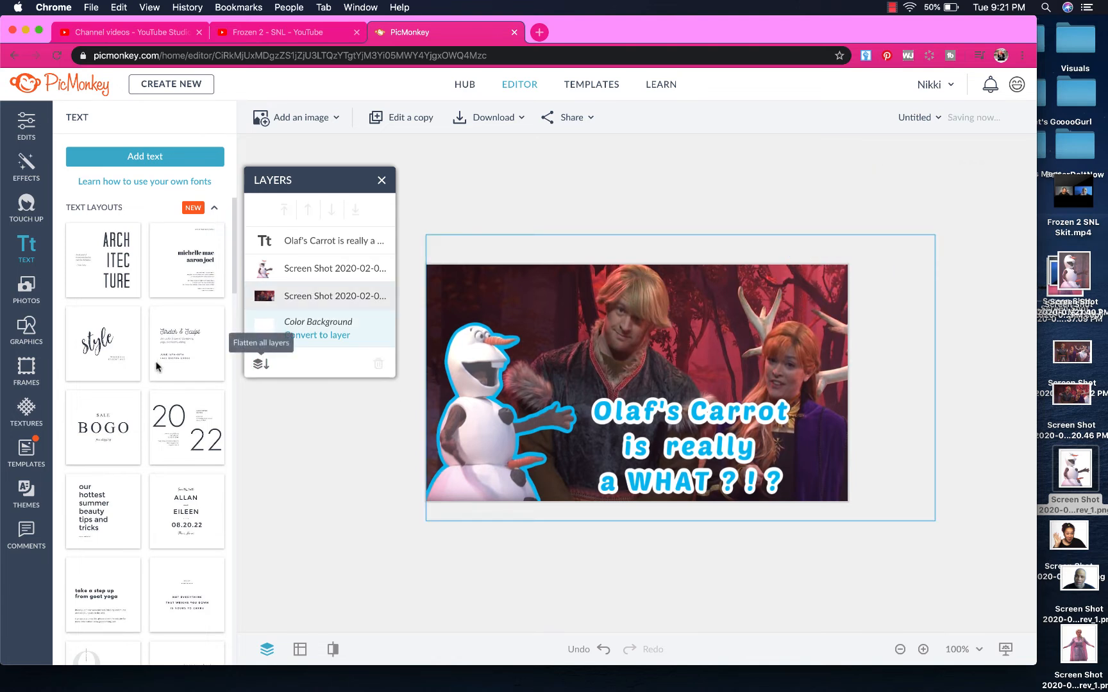
Search the graphics for 'emoji' and add the Silly Tongue Face
left_click(27, 335)
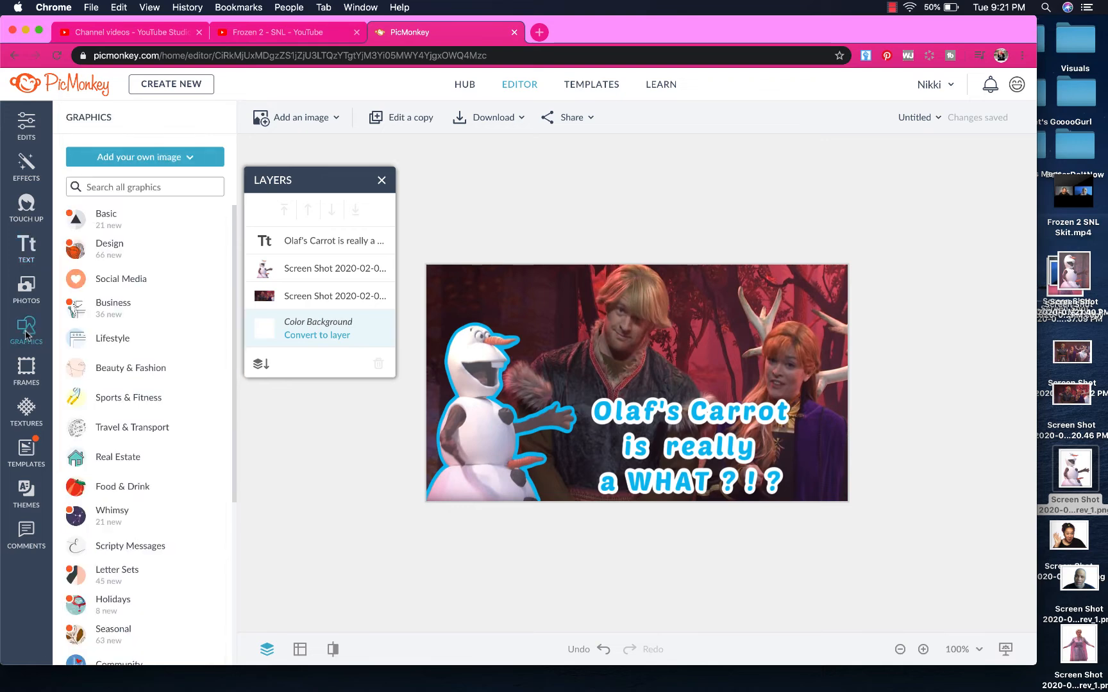
type("emoji")
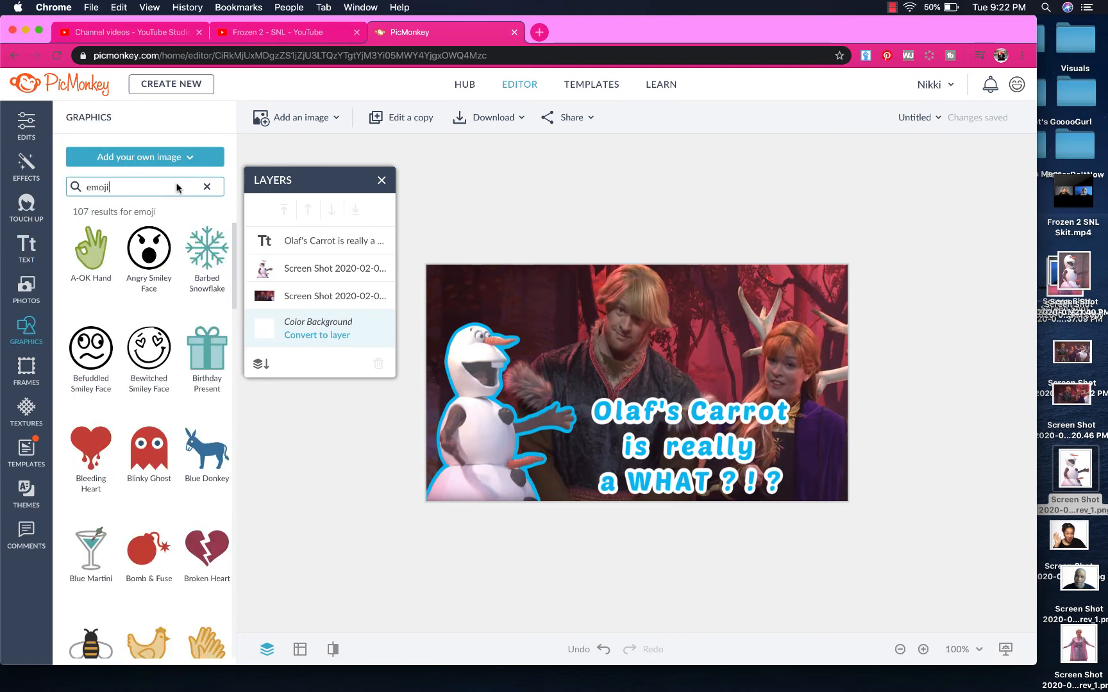
scroll(178, 508, "down", 5)
scroll(178, 508, "down", 12)
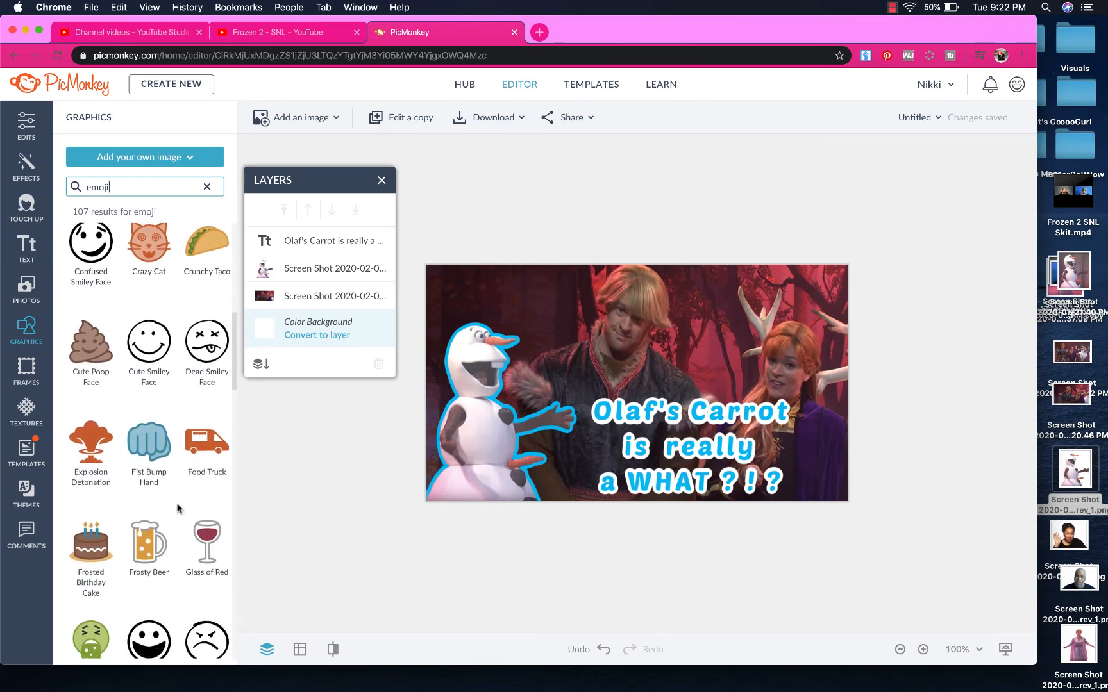
scroll(178, 509, "down", 8)
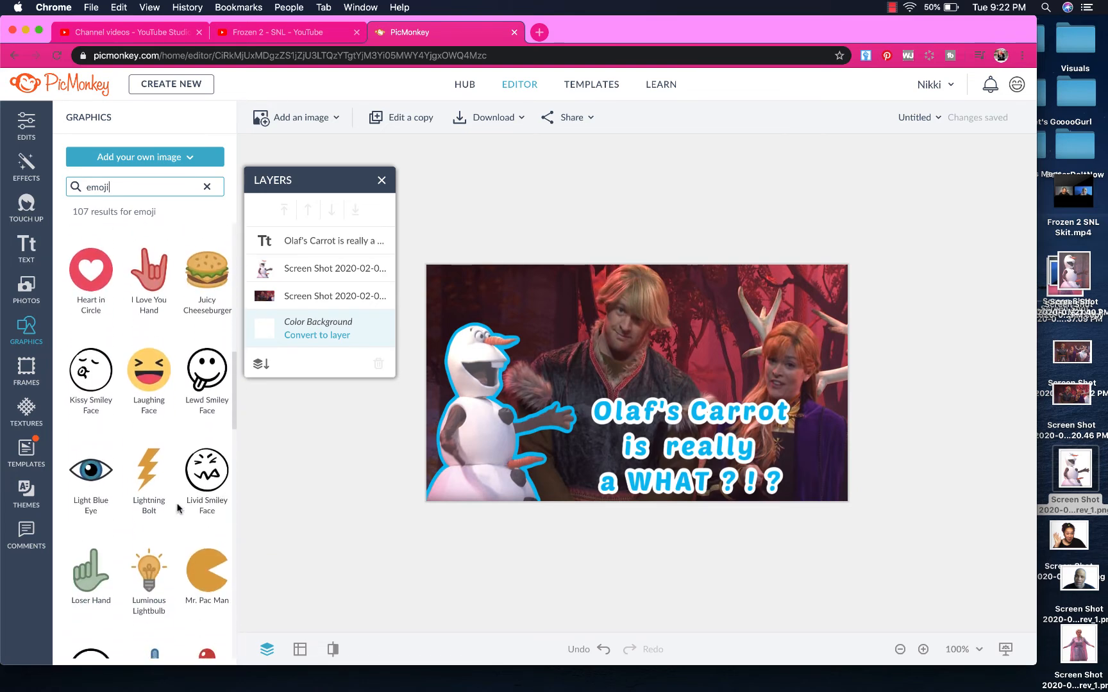
scroll(178, 509, "down", 11)
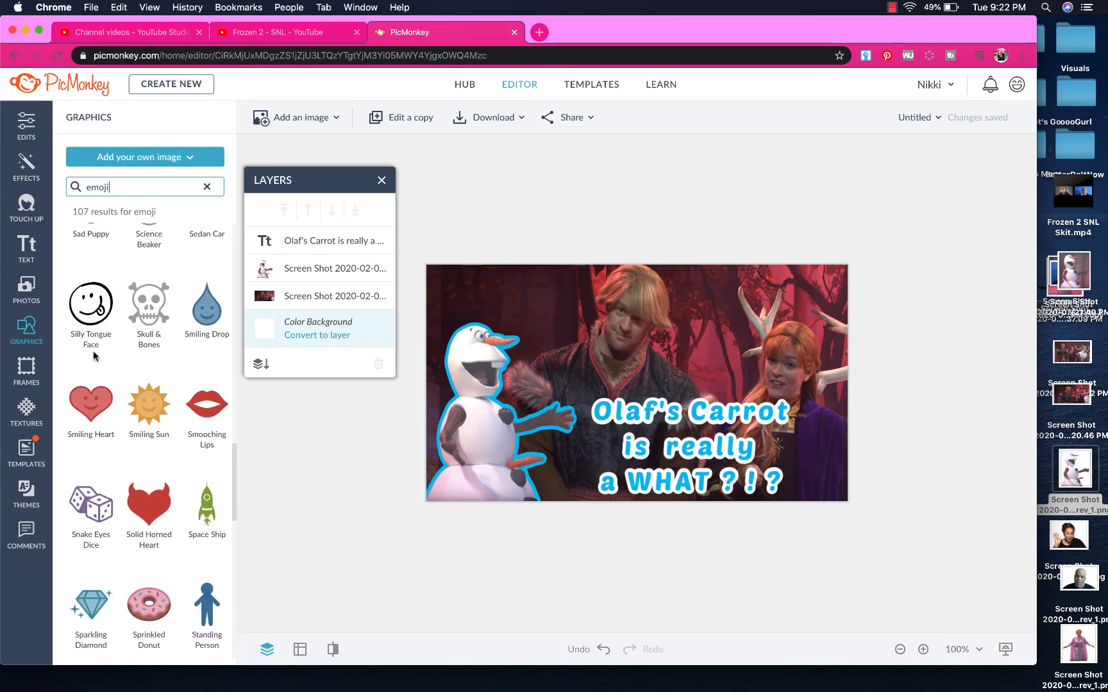
left_click(95, 314)
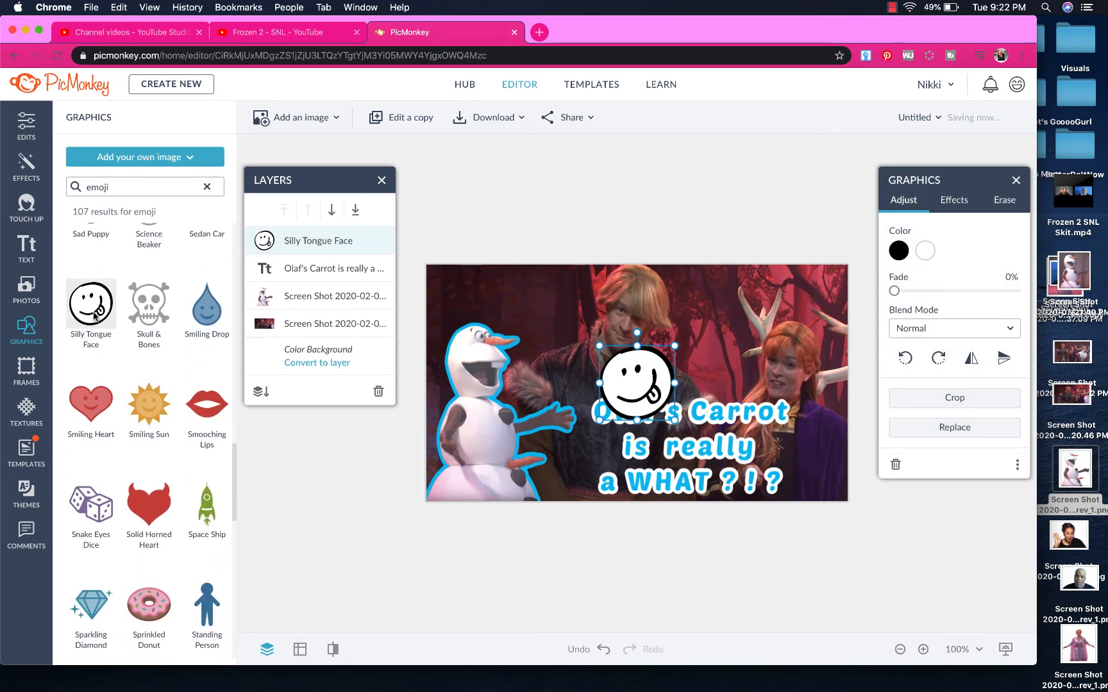
Add the Yellow Hilarious Face and Yellow Winking Face emojis, then clear the search
scroll(156, 450, "down", 4)
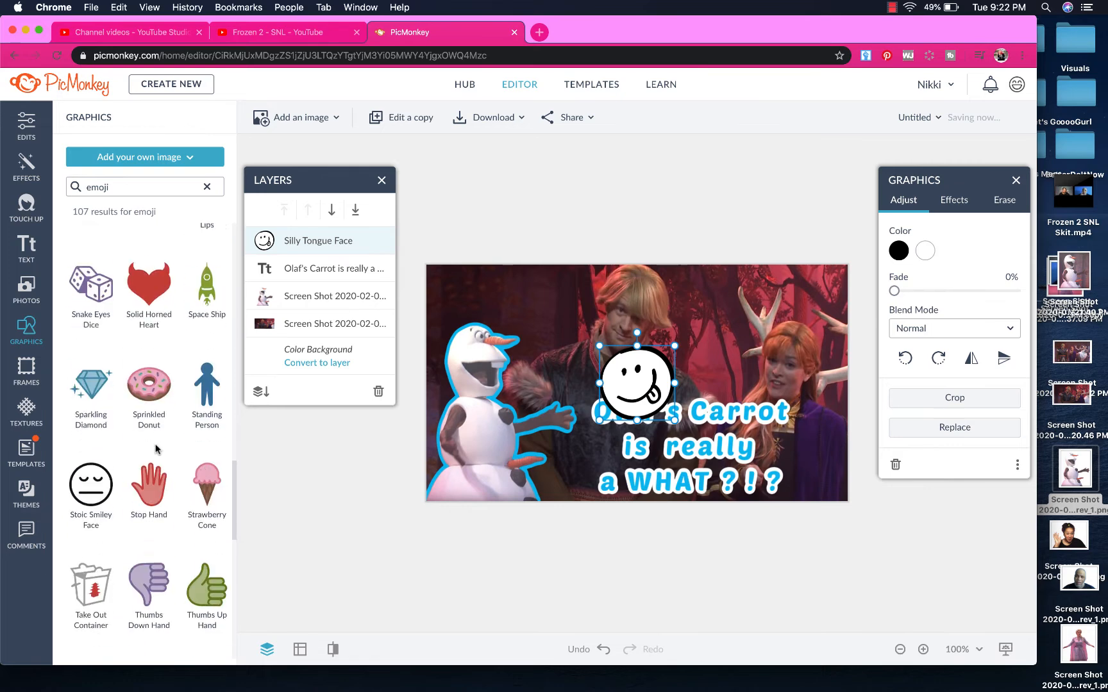
scroll(156, 449, "down", 13)
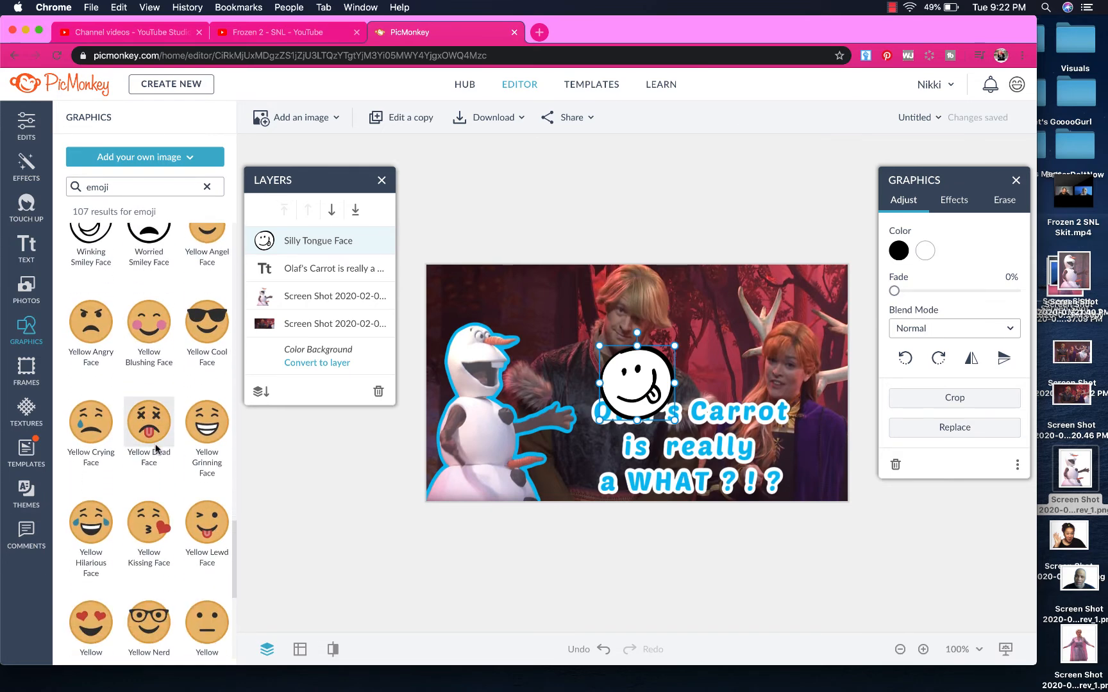
scroll(156, 447, "down", 3)
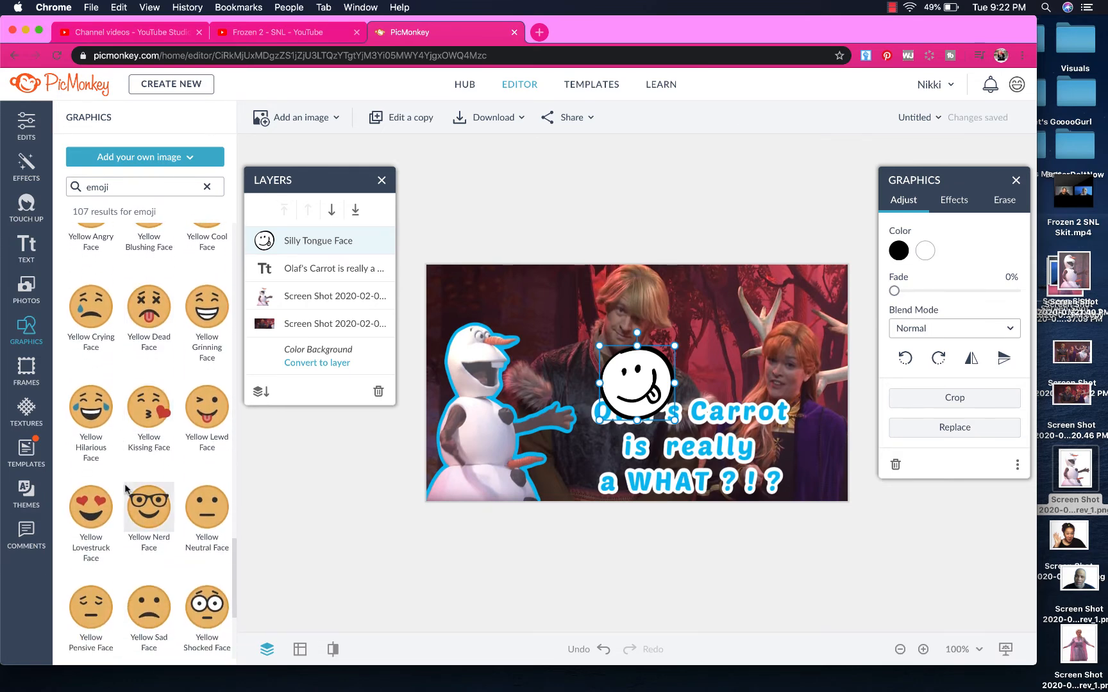
left_click(90, 406)
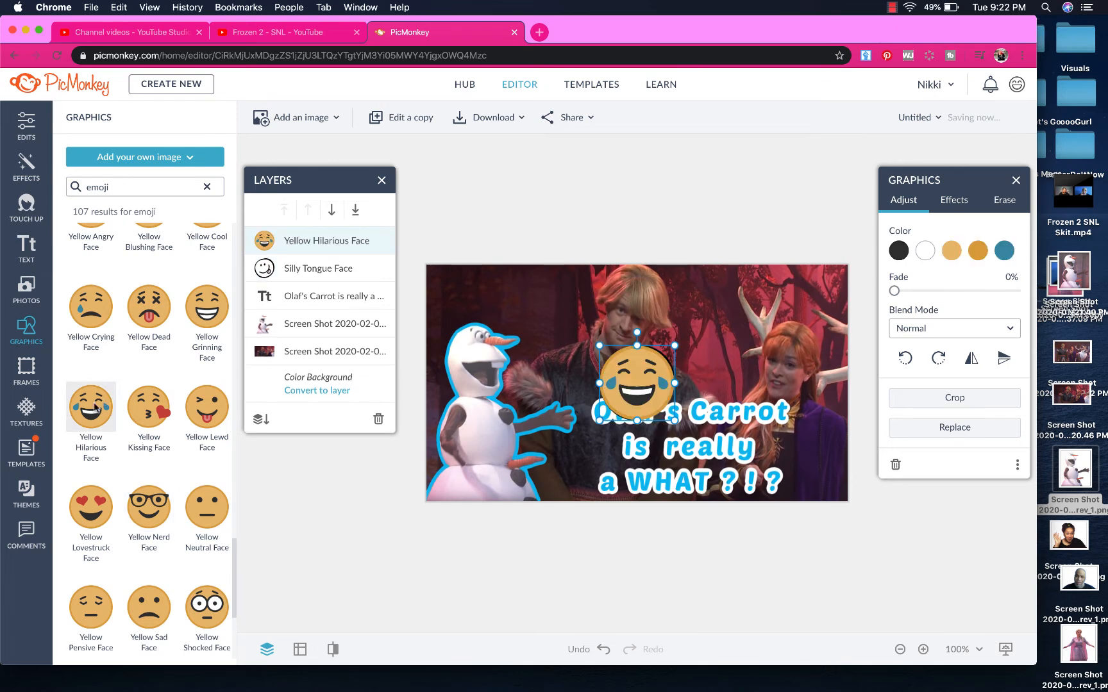
scroll(97, 462, "down", 5)
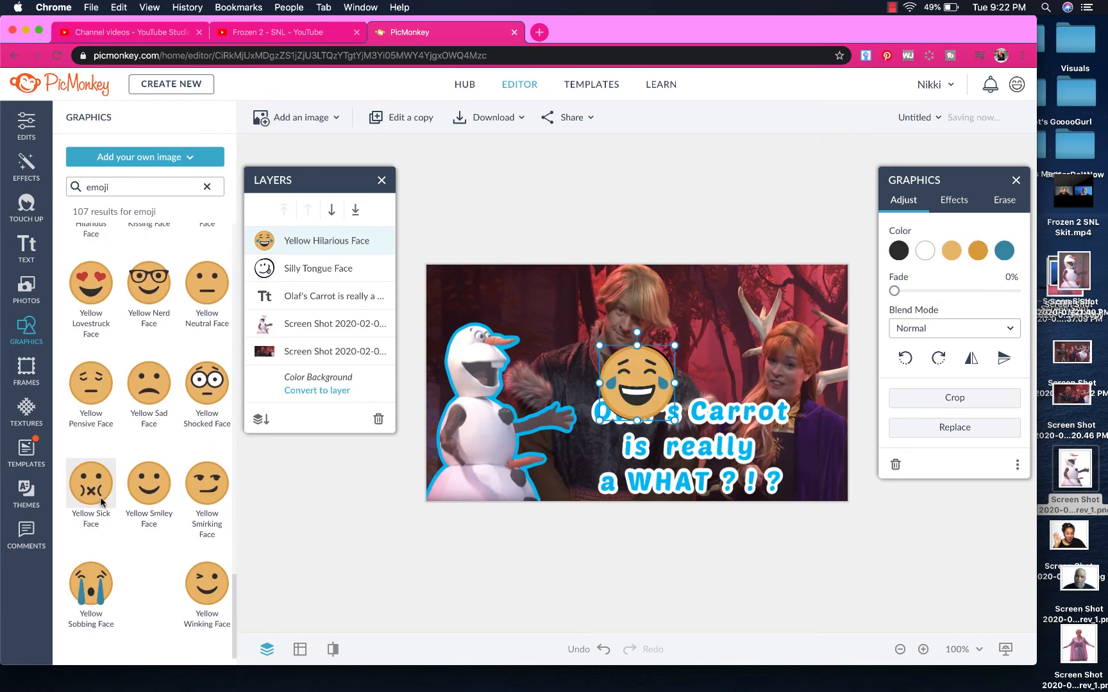
left_click(213, 588)
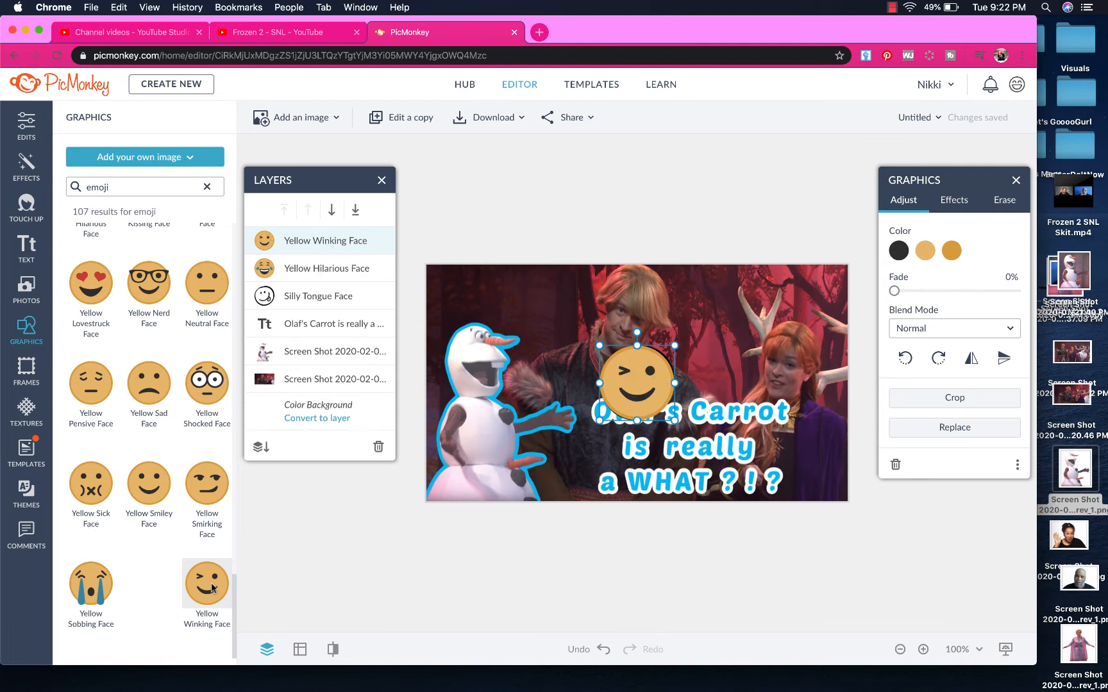
left_click(207, 187)
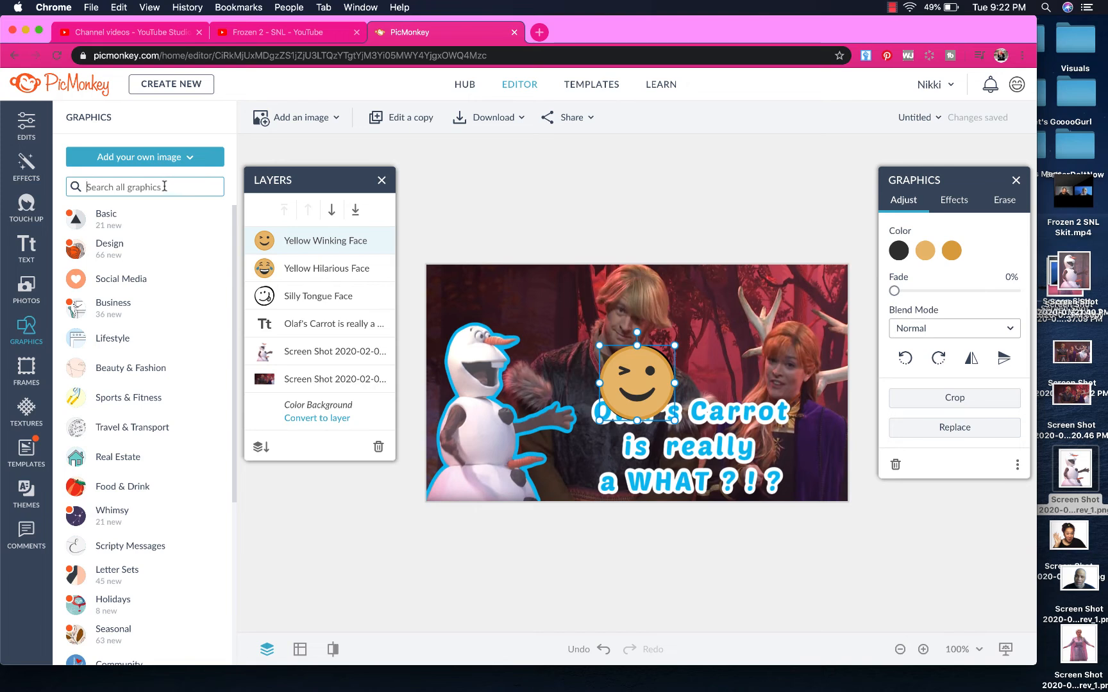
Place the 'omg' OMG! Sound Effect graphic in the top-left corner, deleting the stray OMG Text
type("omg")
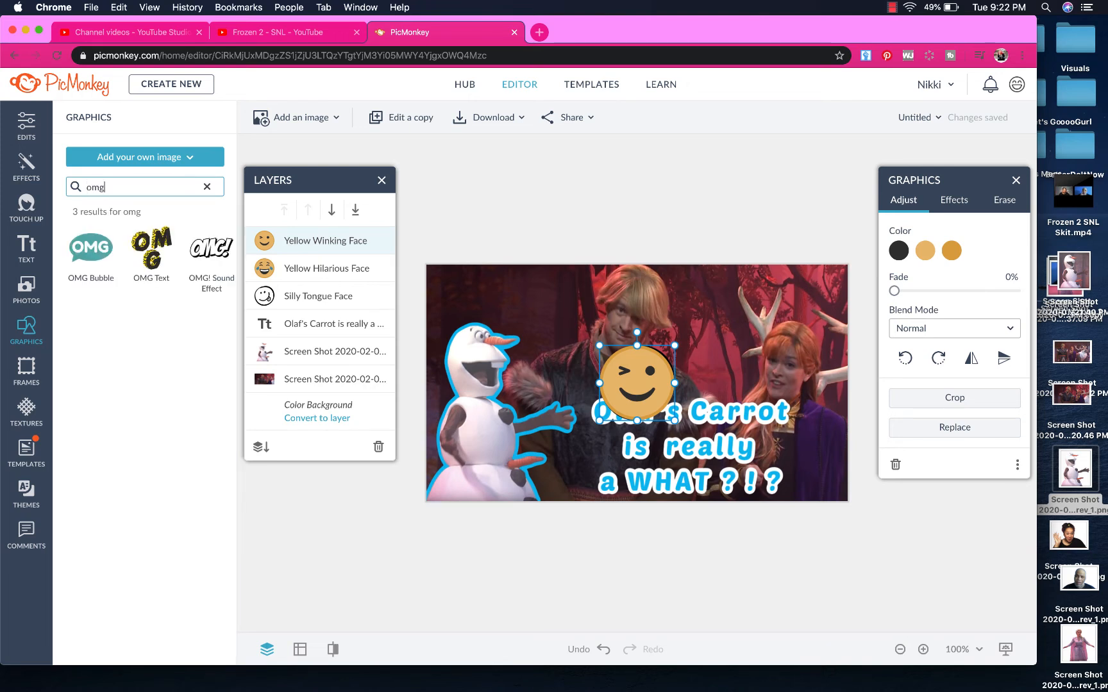
left_click(159, 262)
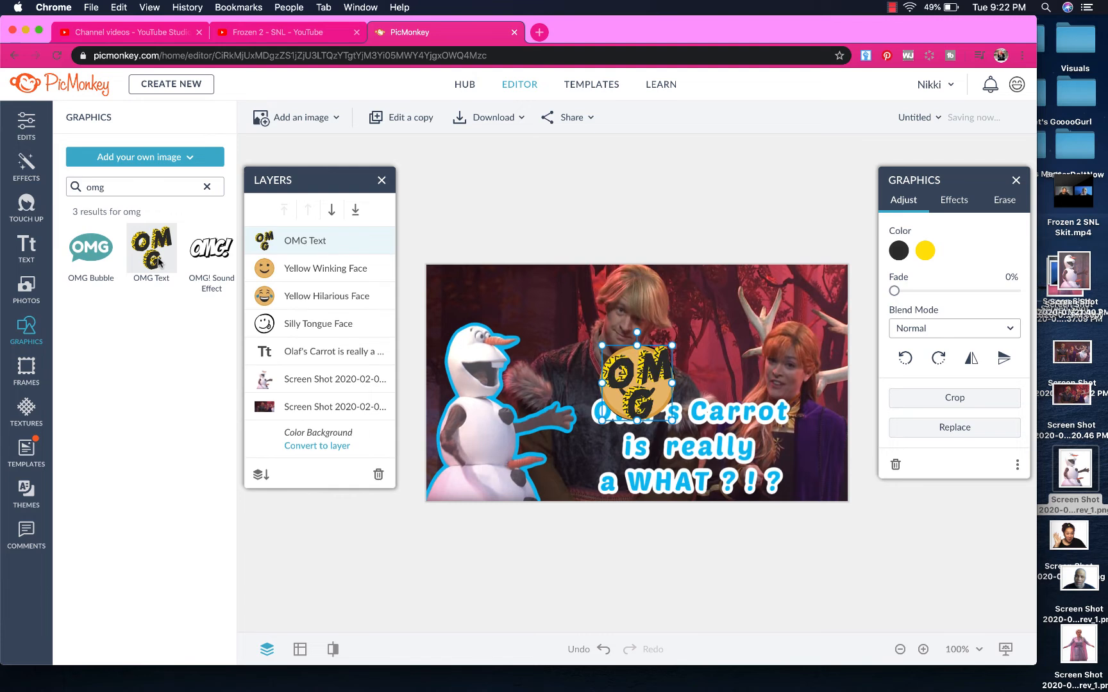
left_click(211, 255)
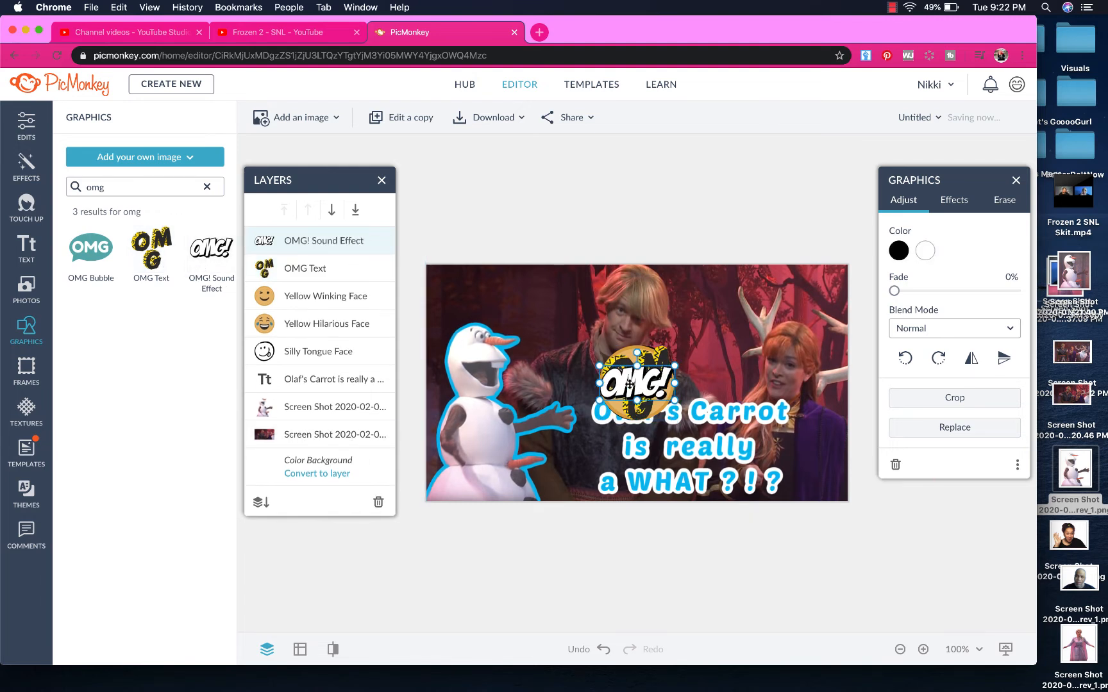
left_click_drag(638, 383, 716, 302)
left_click(644, 373)
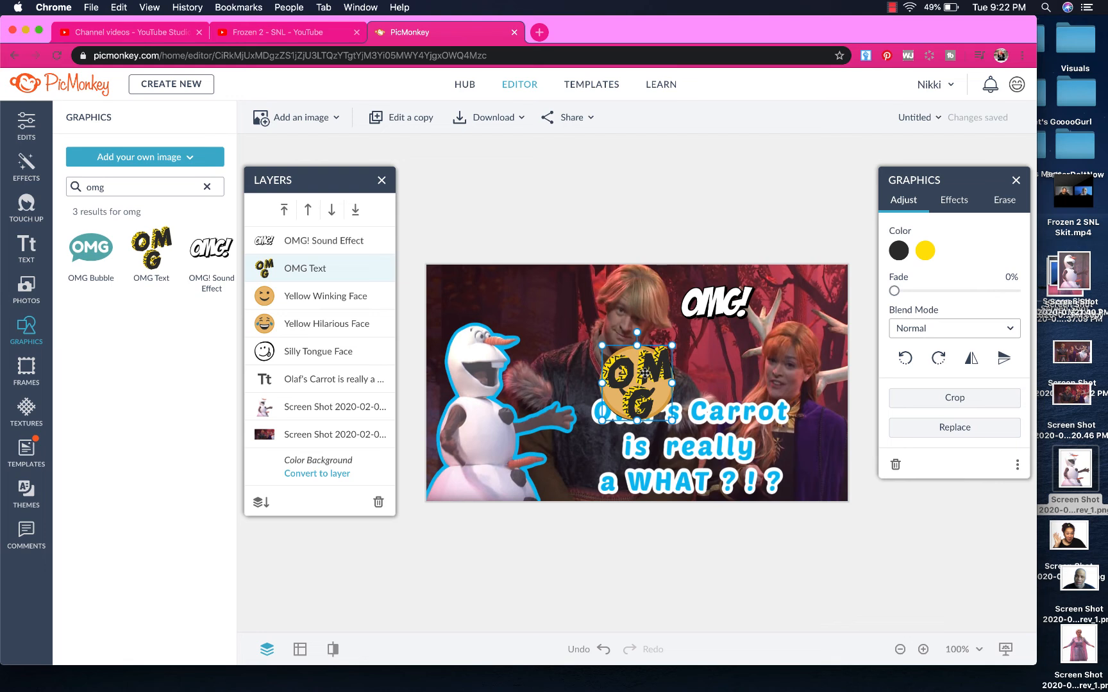
key("BackSpace")
left_click_drag(731, 306, 488, 295)
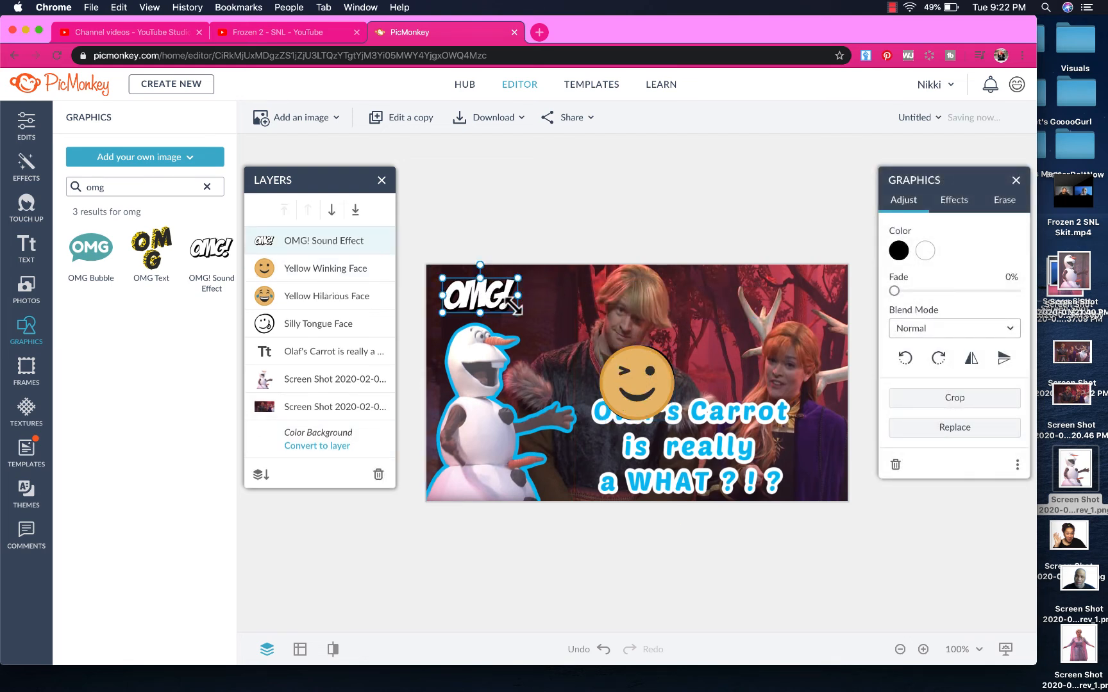
Move the winking and hilarious faces along the top and shrink the tongue face
left_click_drag(639, 380, 789, 299)
left_click_drag(640, 377, 700, 361)
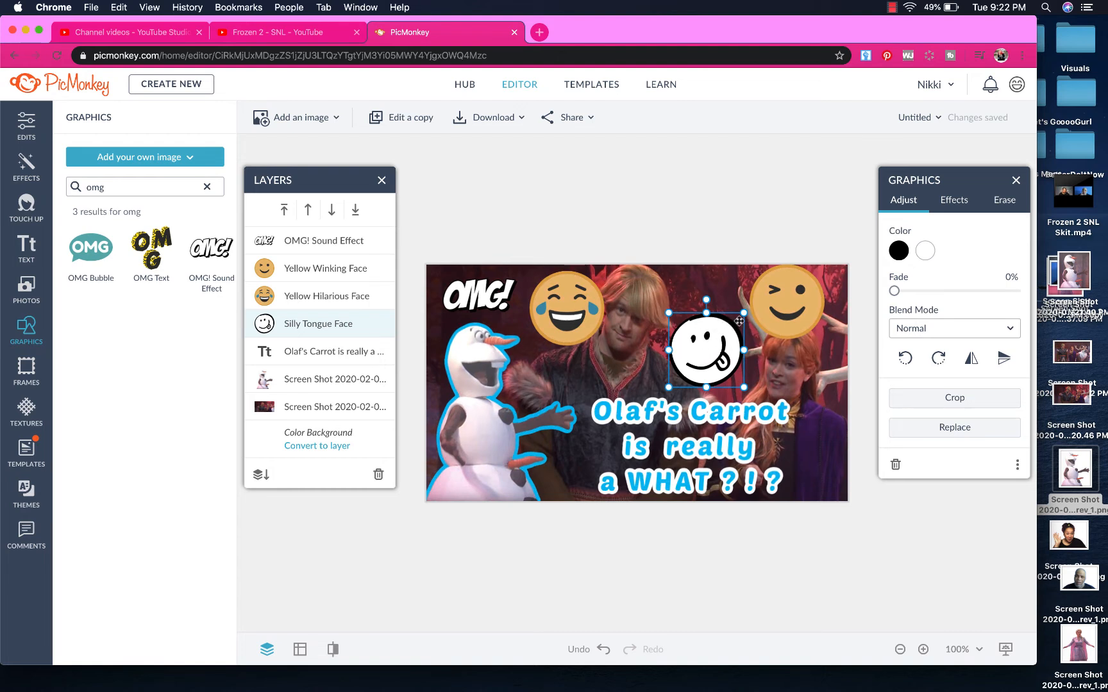
left_click_drag(743, 312, 720, 297)
Shift the caption left and put the tongue face beside it, smaller and tilted about 23.5°
left_click(684, 451)
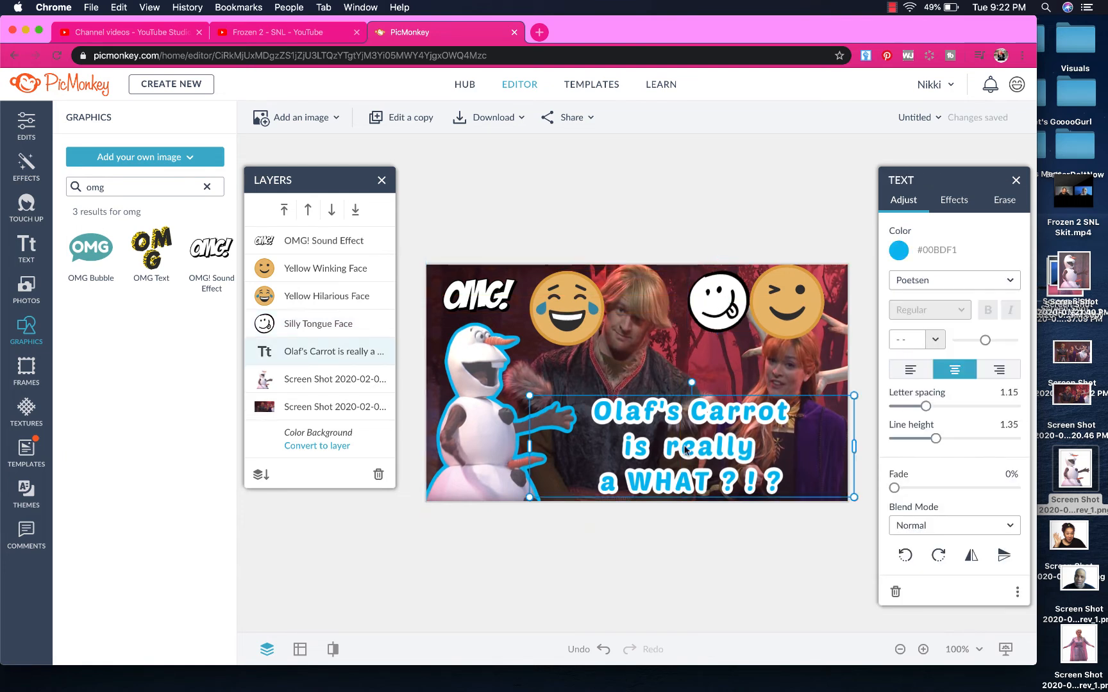
left_click_drag(700, 449, 680, 450)
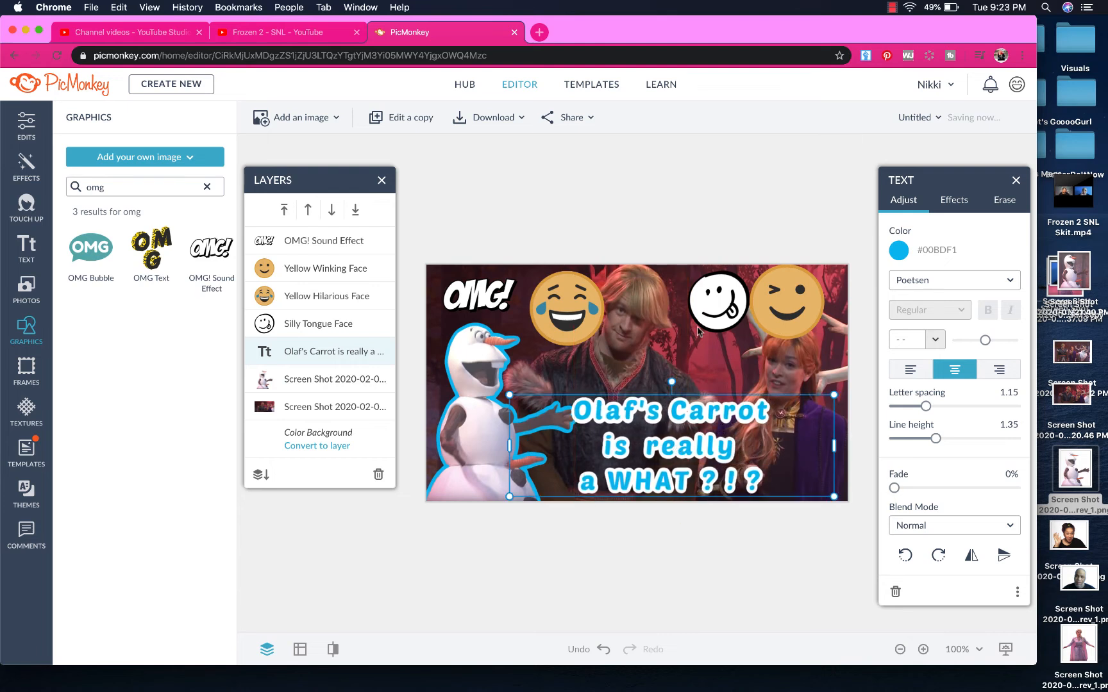
left_click_drag(719, 299, 801, 447)
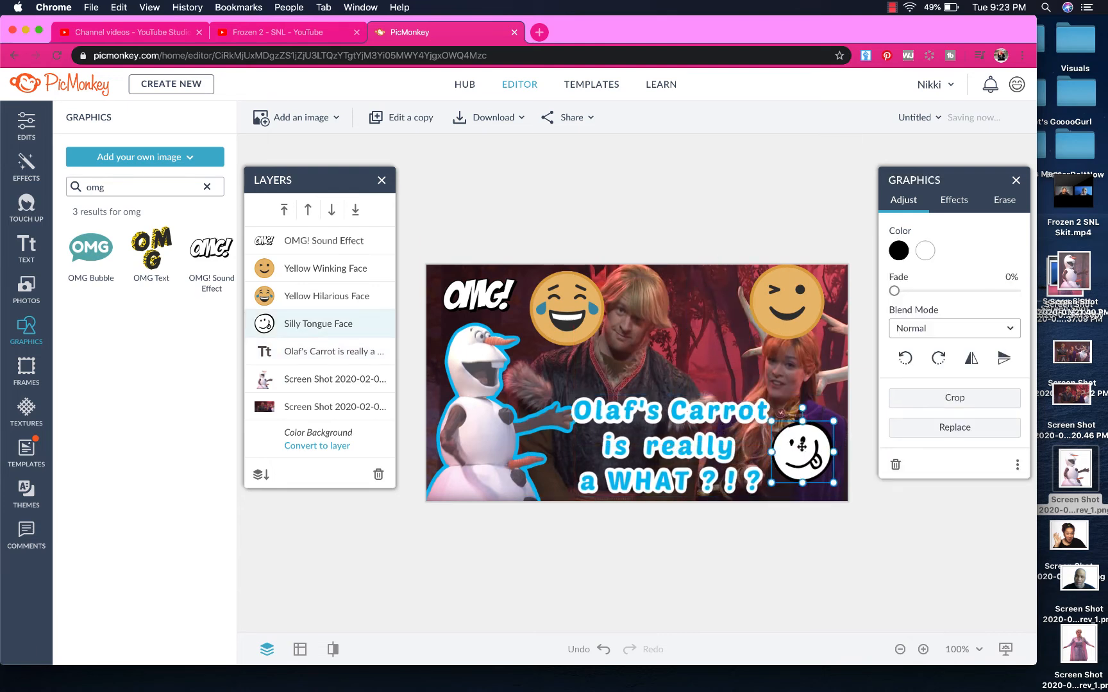
left_click_drag(770, 422, 787, 437)
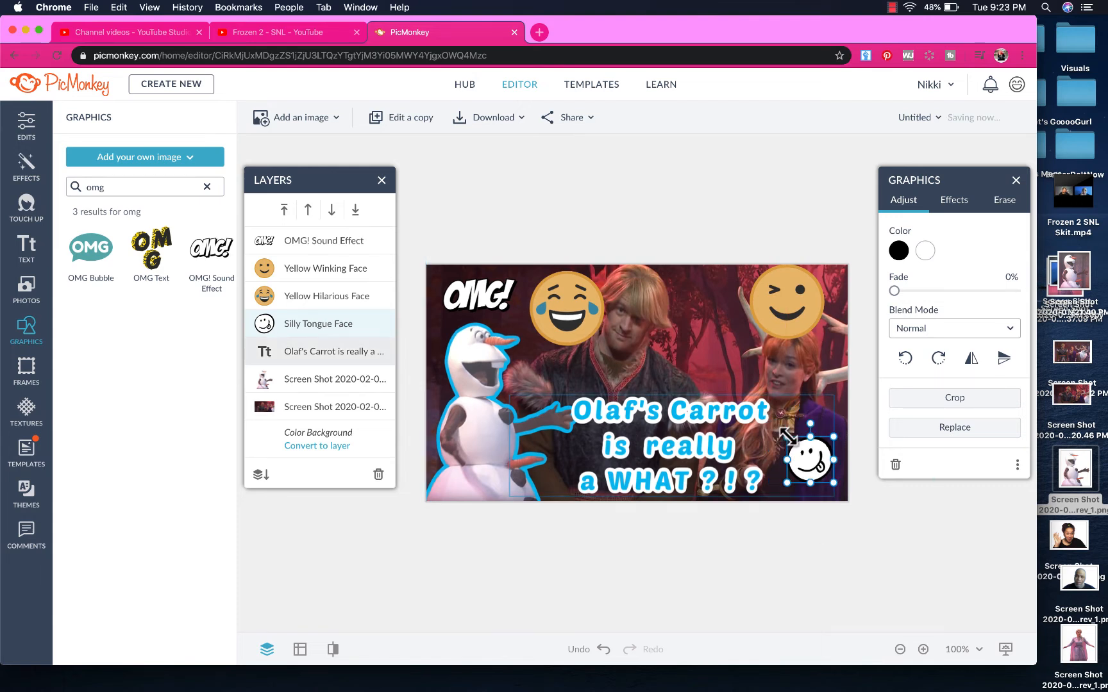
left_click(685, 459)
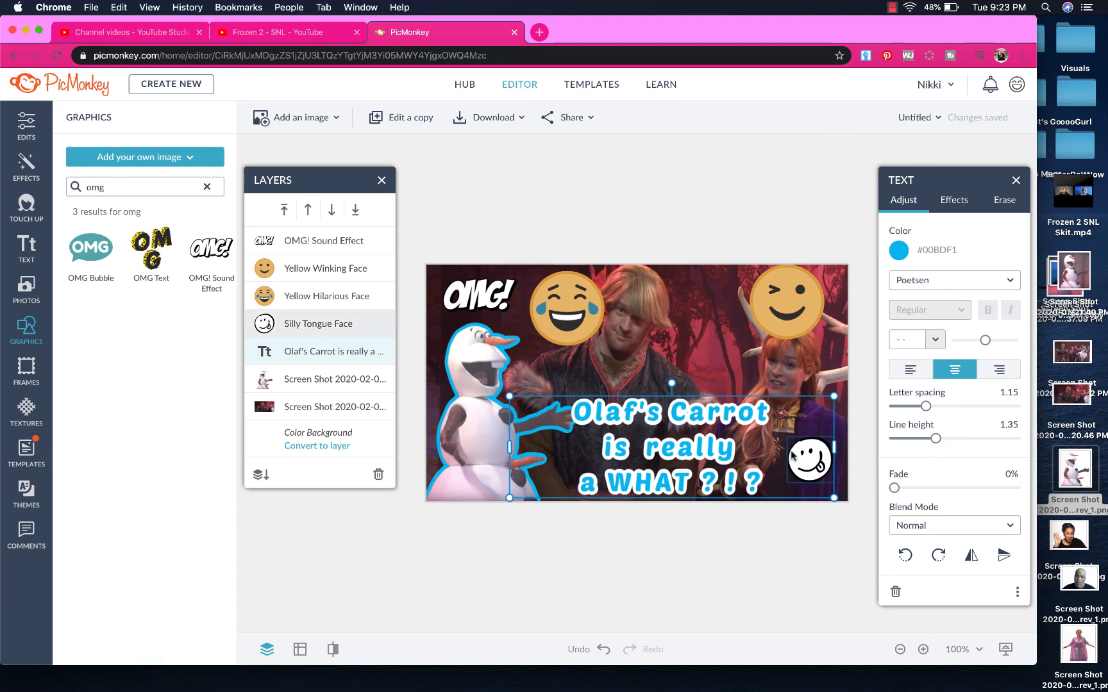
left_click(810, 459)
left_click_drag(809, 425, 838, 438)
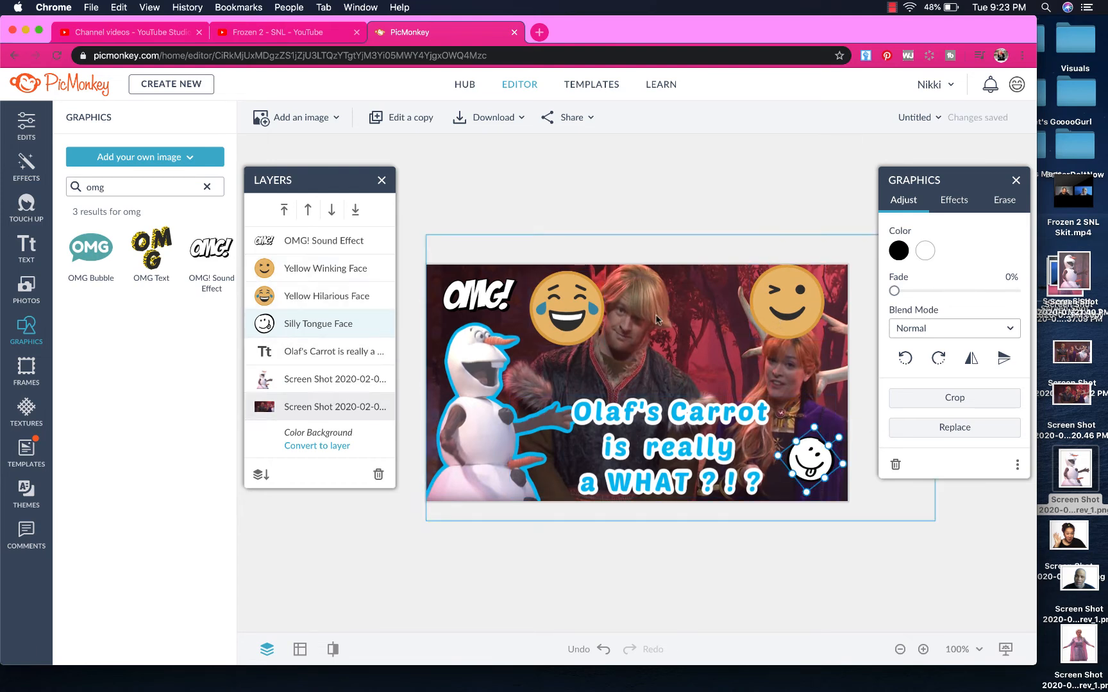
Colour the winking face bright yellow (#fff535) with black features
left_click(766, 311)
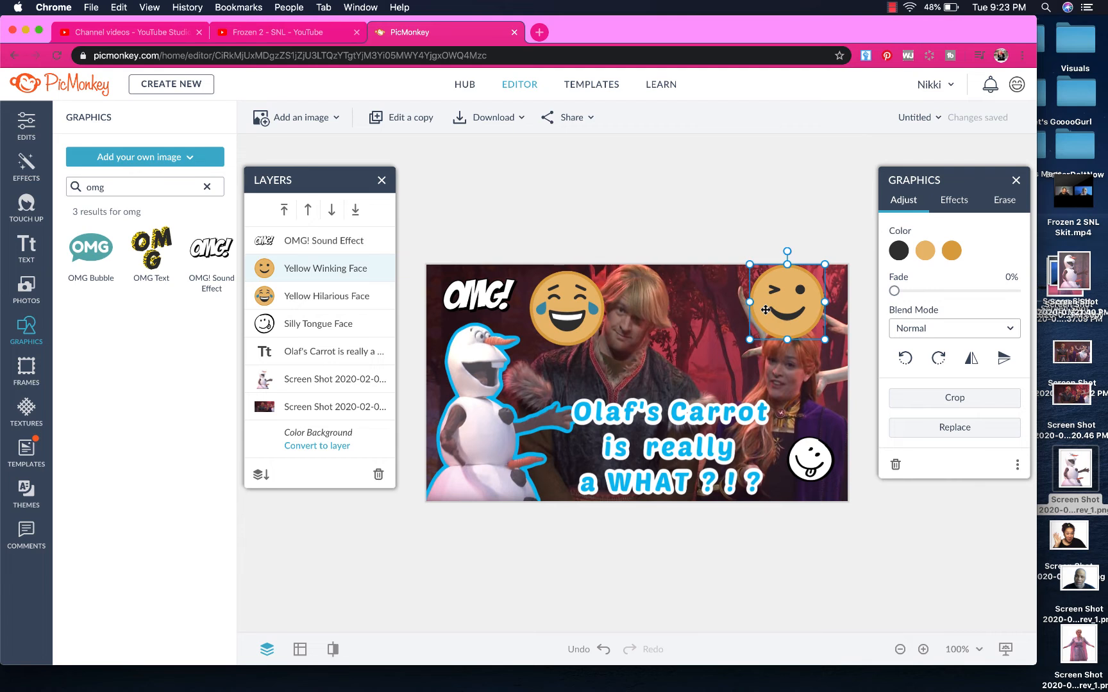
left_click(925, 252)
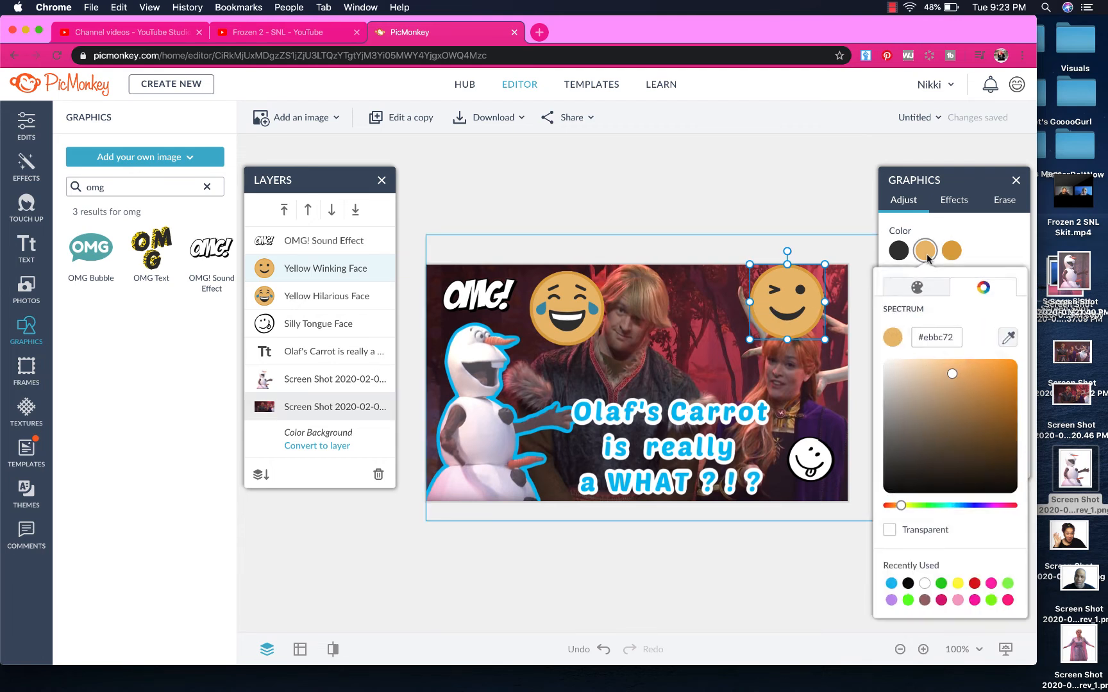
left_click(959, 591)
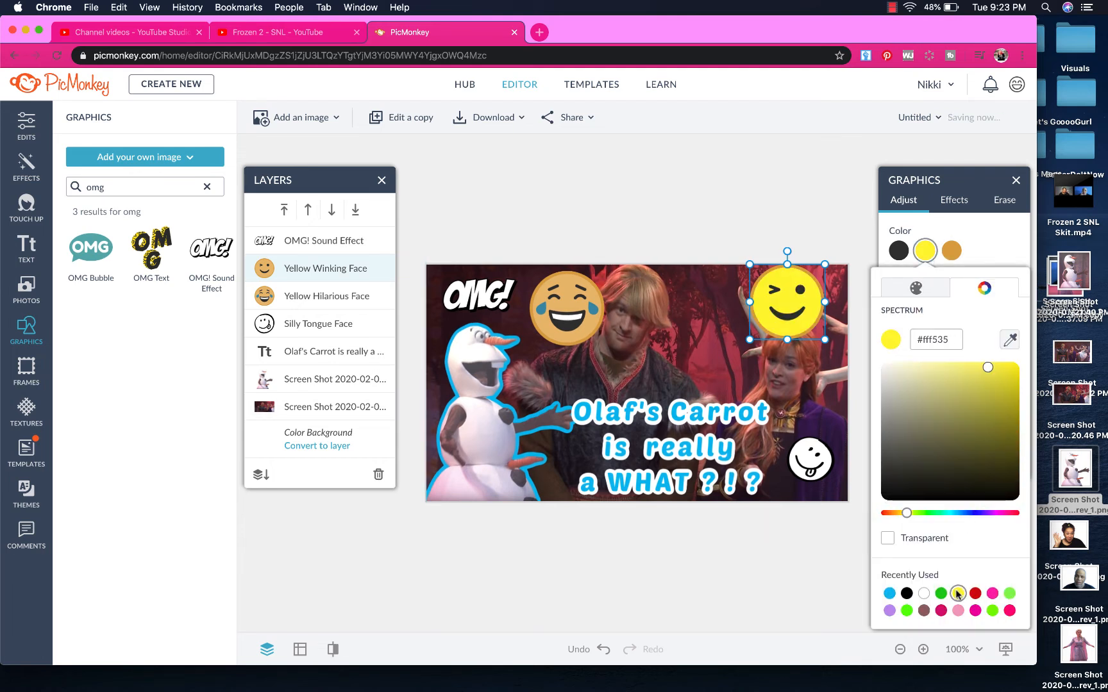
left_click(945, 257)
left_click(950, 254)
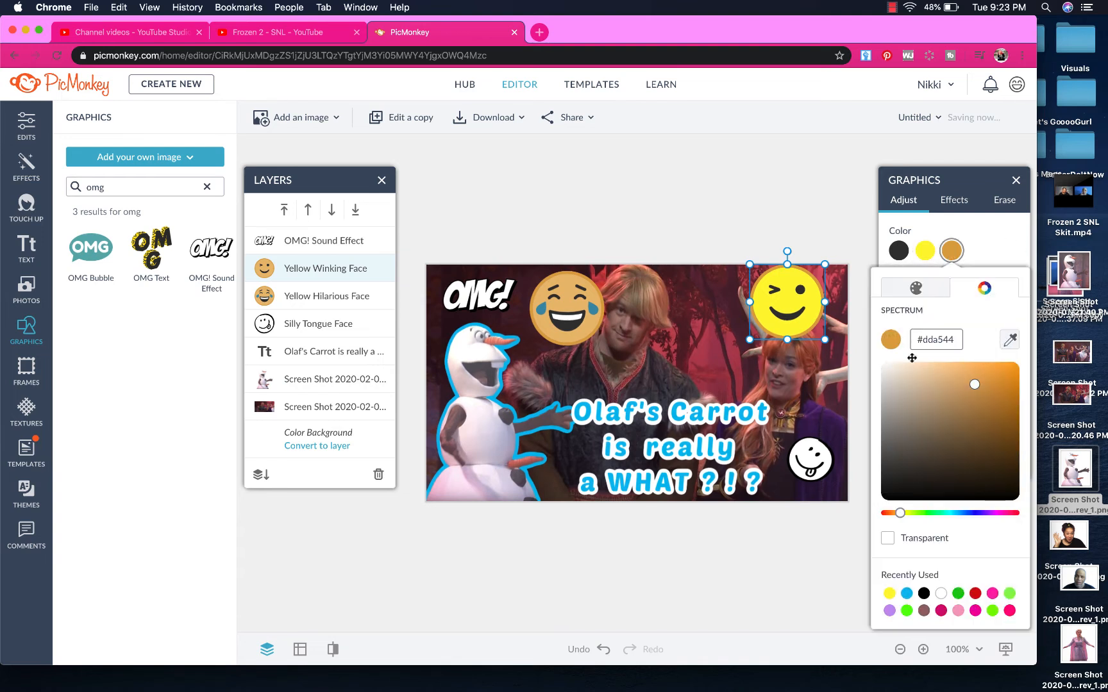
left_click(923, 609)
left_click(924, 594)
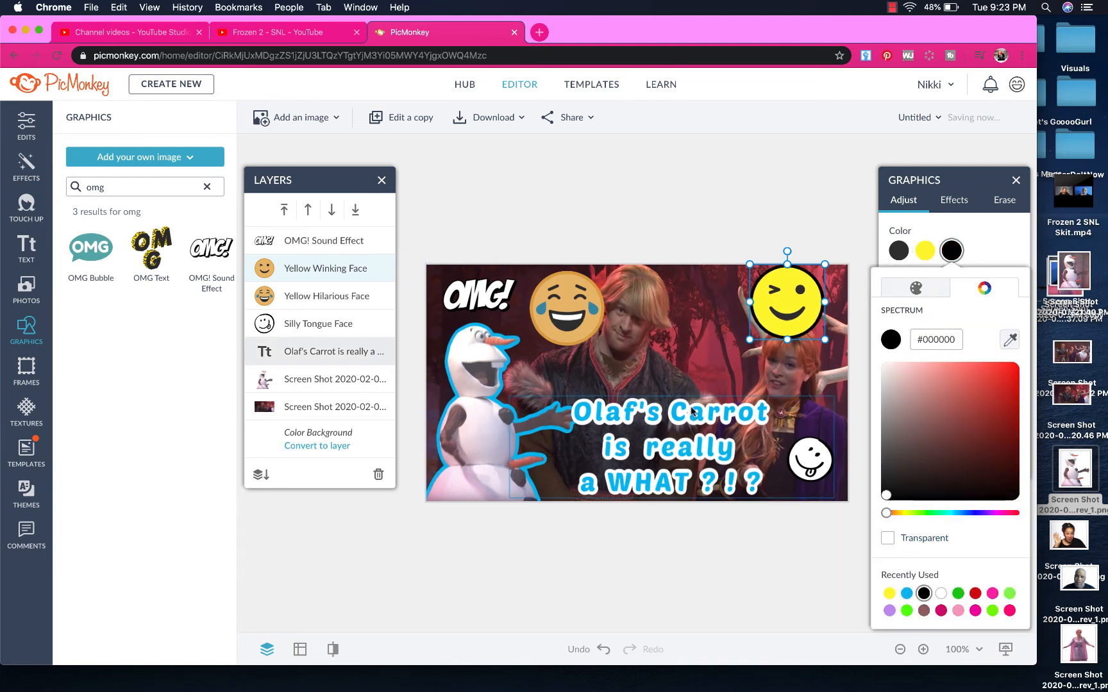
left_click(575, 337)
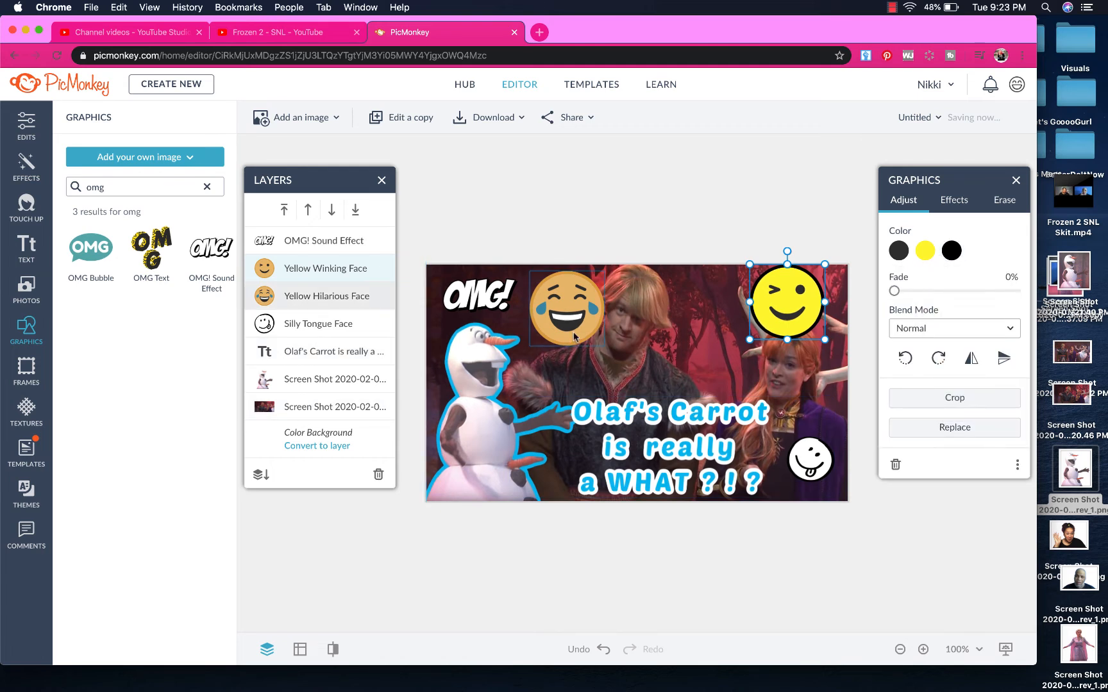
Make the laughing face bright yellow with black features, shrink it, and move it between the actors
left_click(570, 337)
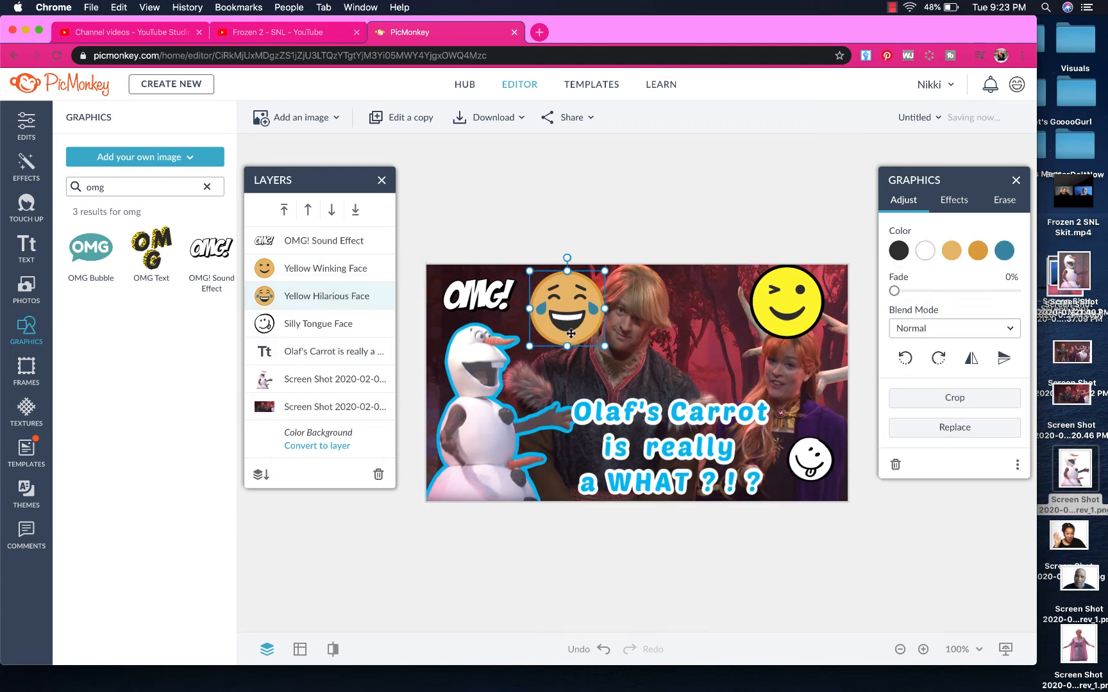
left_click(950, 251)
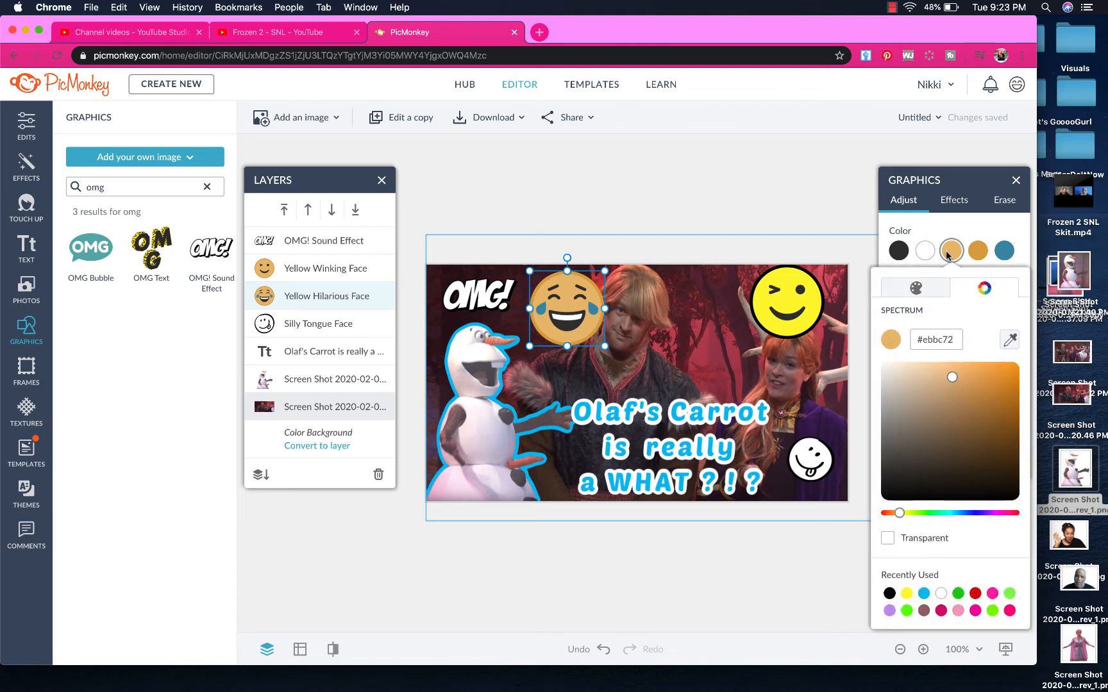
left_click(907, 594)
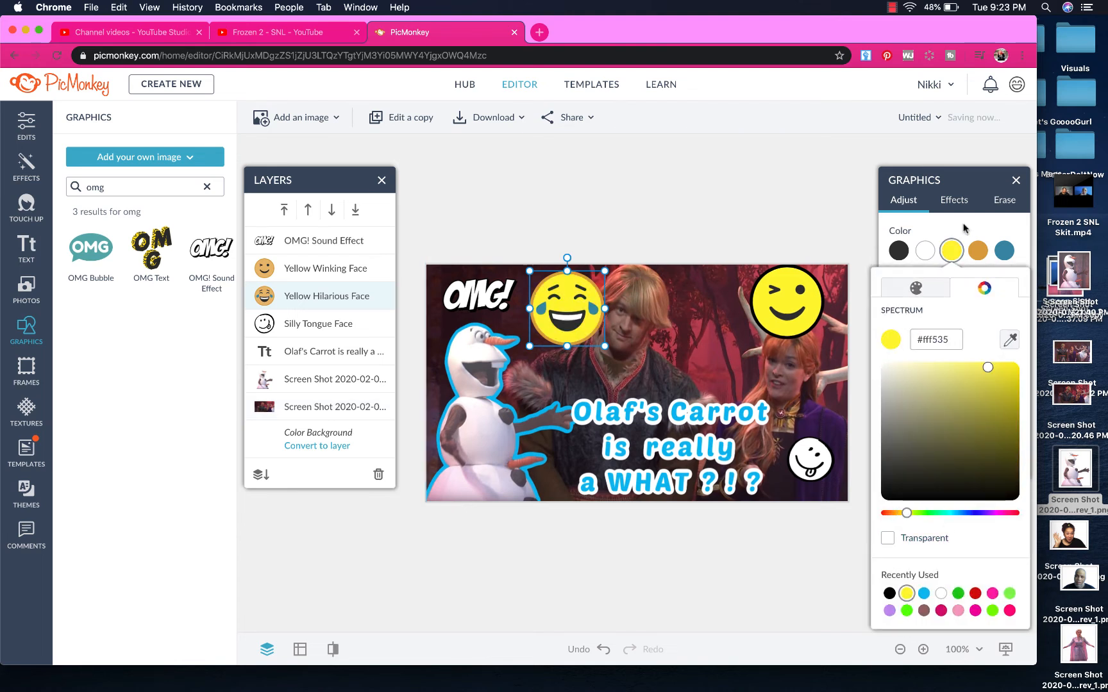
left_click(978, 251)
left_click(977, 251)
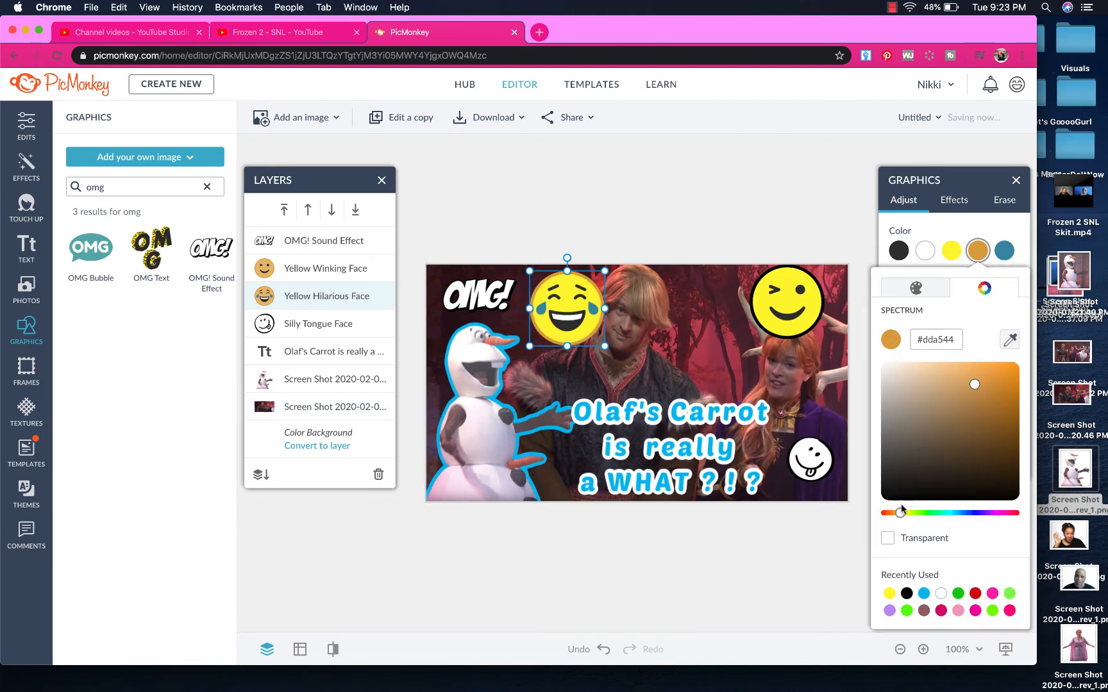
left_click(907, 594)
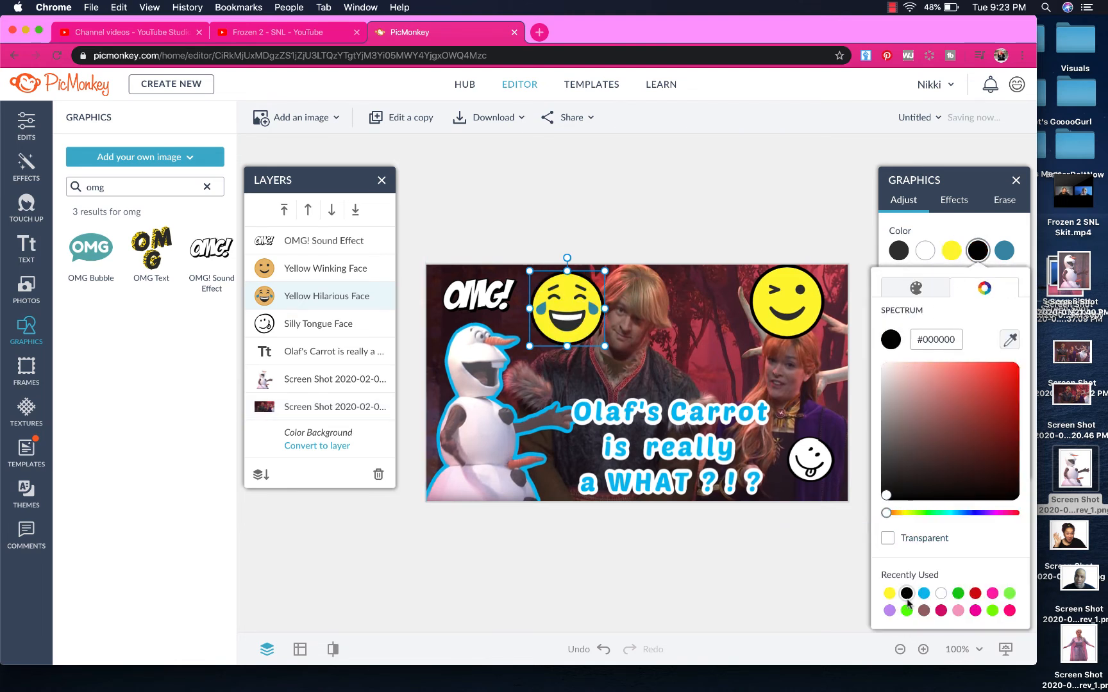
left_click(763, 559)
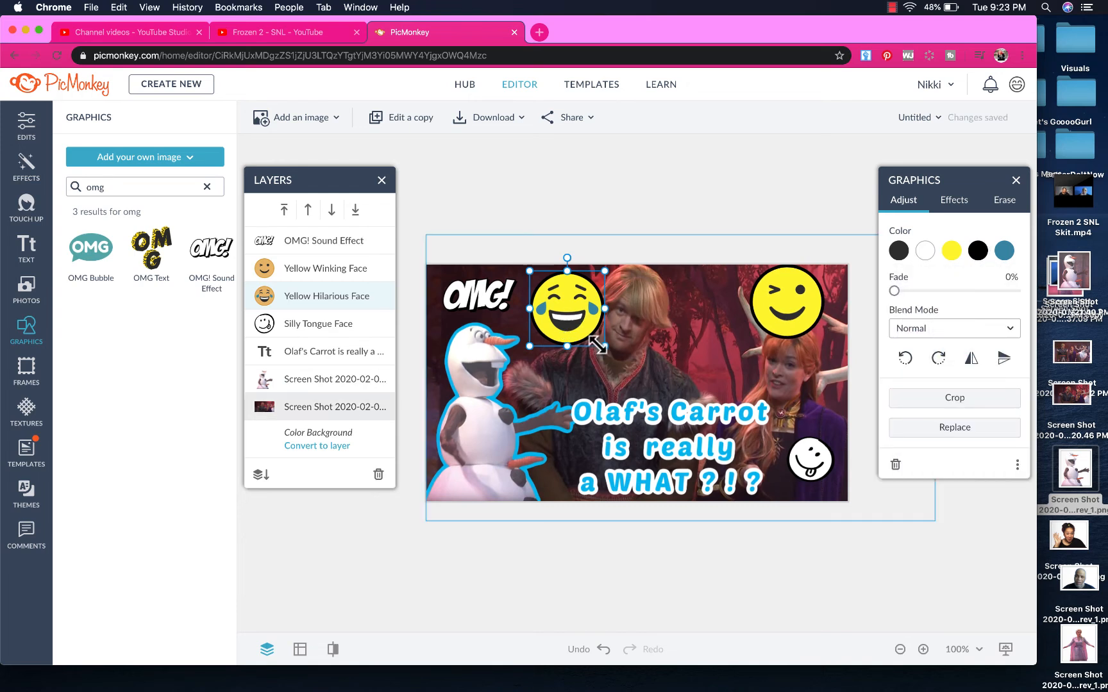
left_click_drag(596, 345, 571, 323)
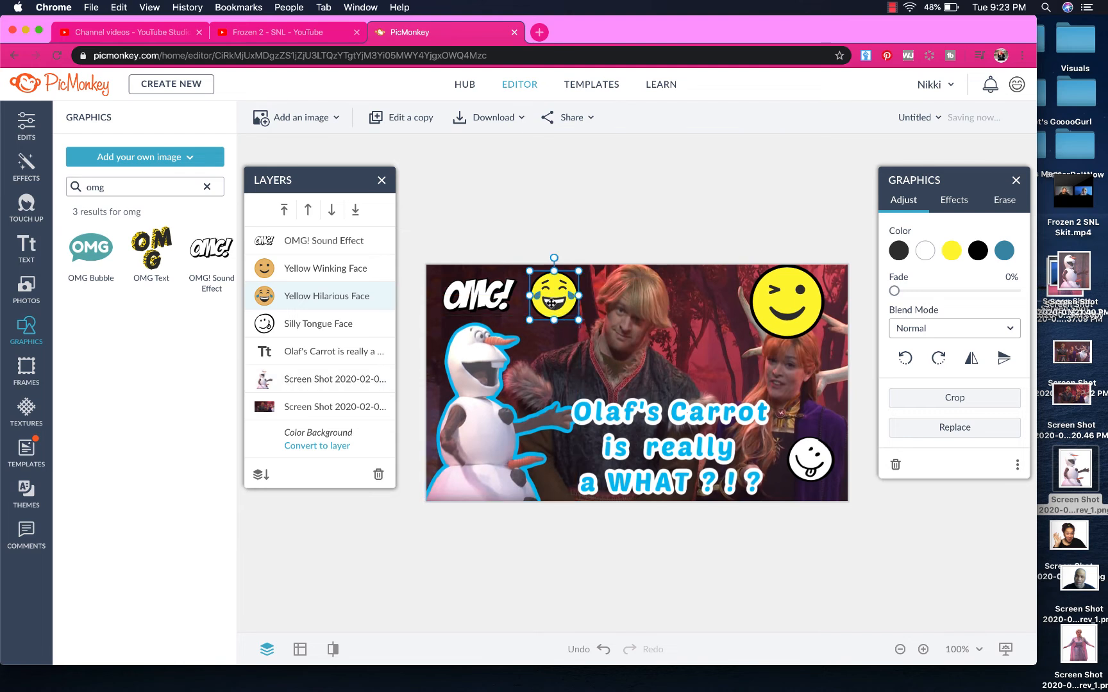
left_click_drag(551, 303, 708, 371)
Shrink the winking face and tilt it about 15.5° into the top-right corner
left_click(802, 303)
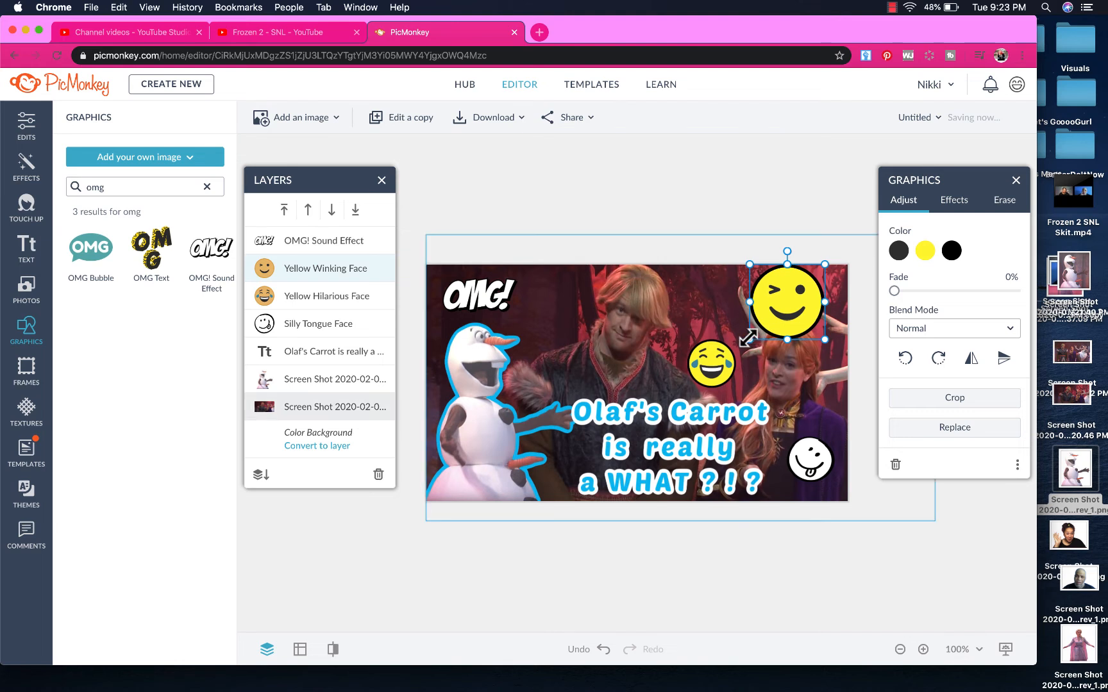
left_click_drag(751, 337, 771, 308)
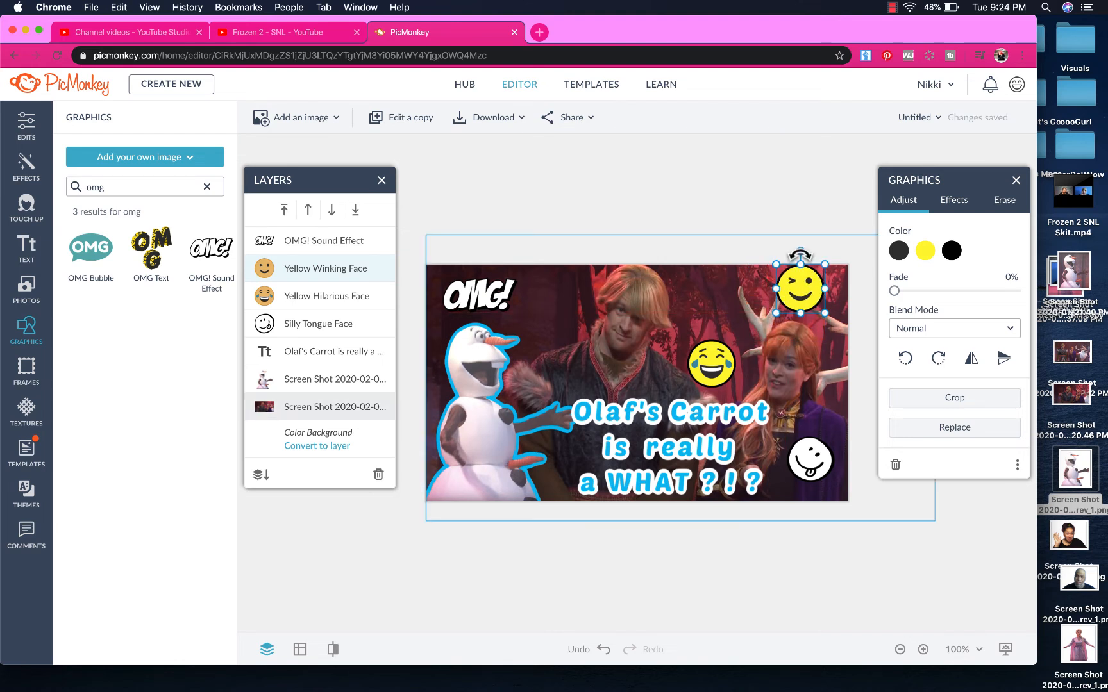
left_click_drag(800, 255, 815, 293)
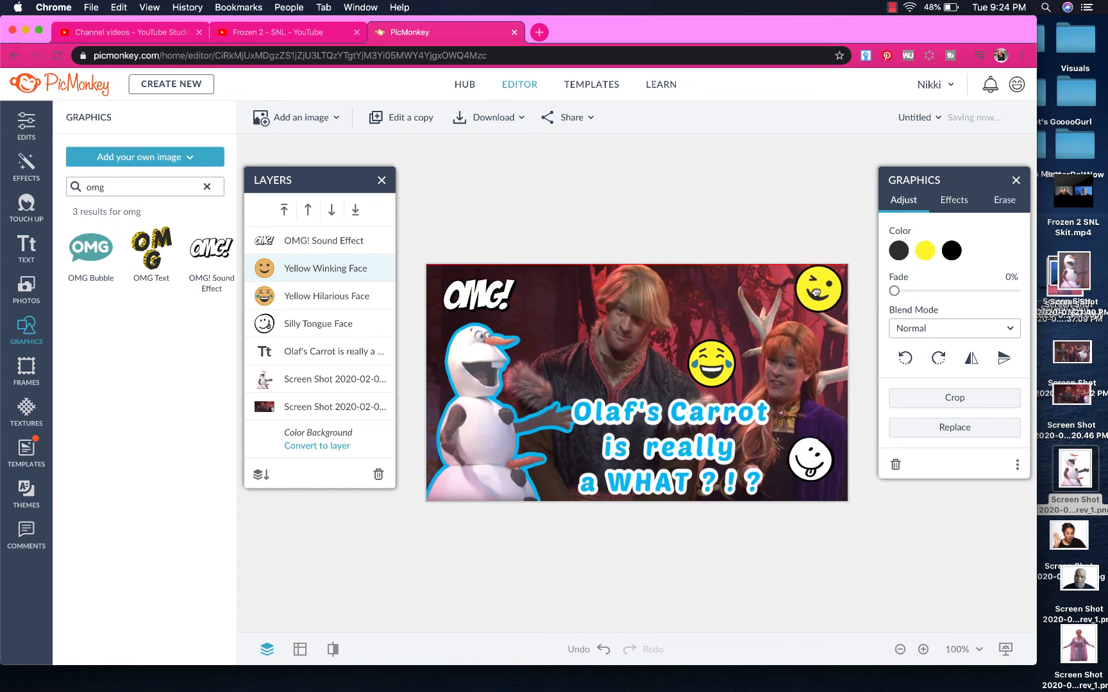
left_click(788, 200)
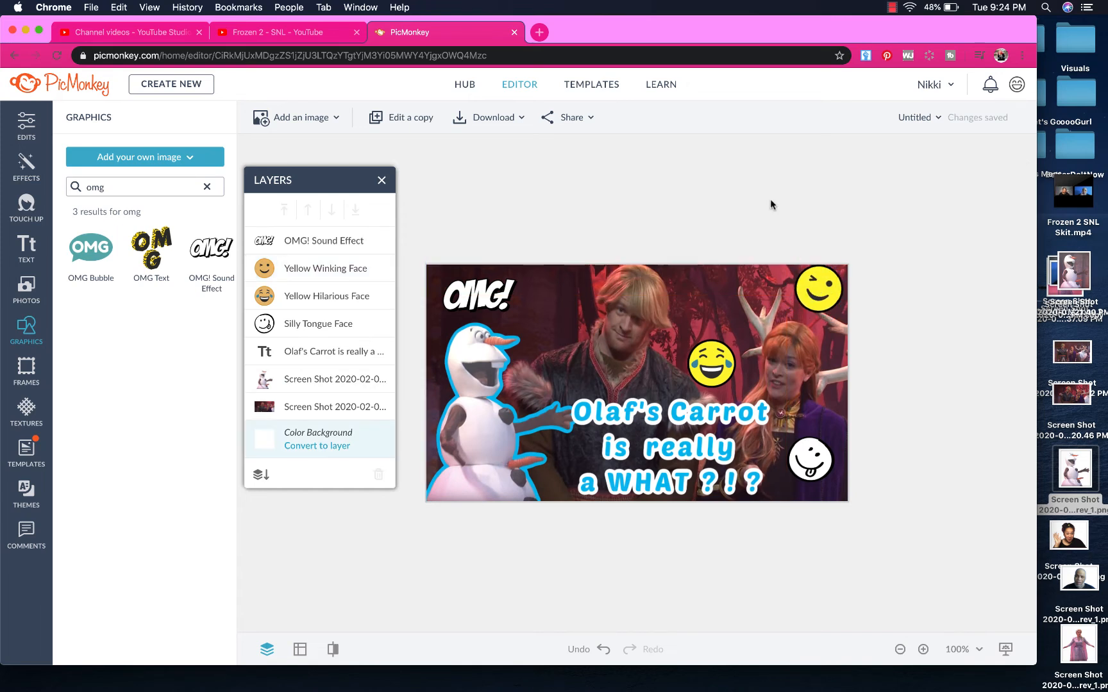
left_click(481, 296)
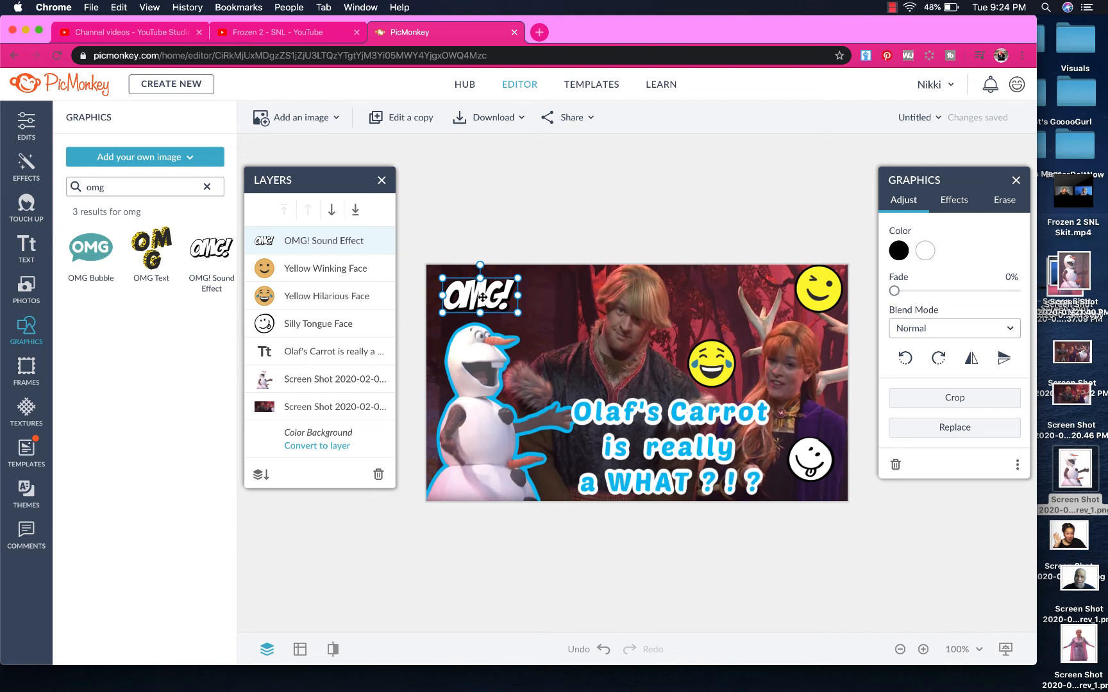
Duplicate the OMG! label beside the winking face, colour it light blue, shrink it, and raise the laughing face
key("super+d")
left_click_drag(482, 297, 716, 274)
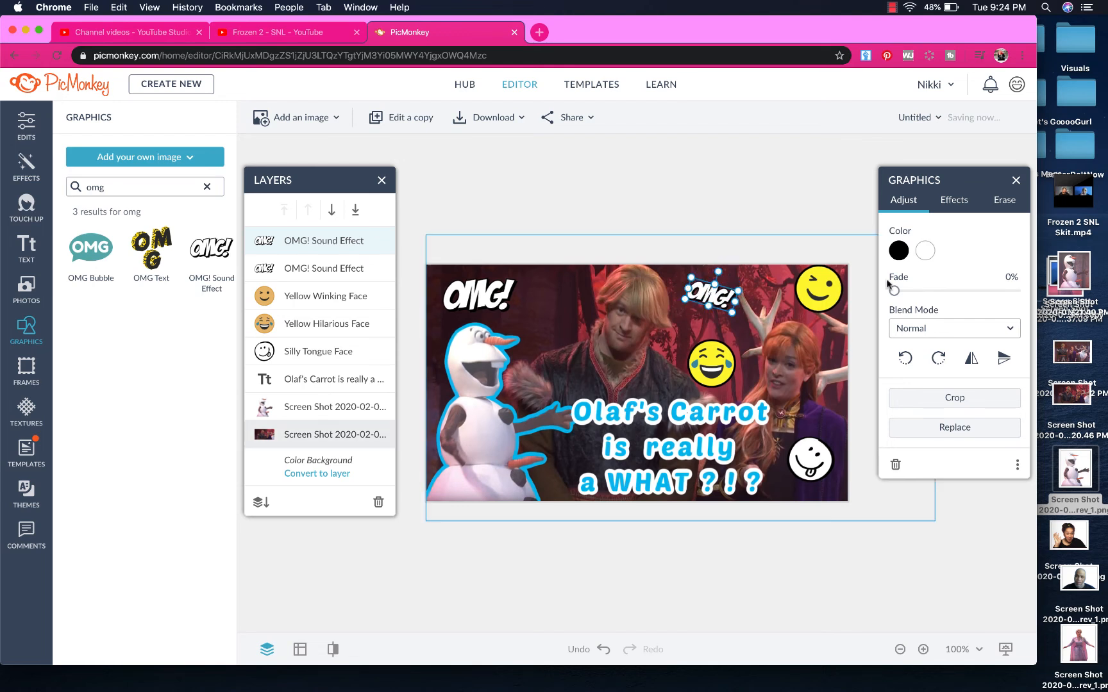
left_click(925, 251)
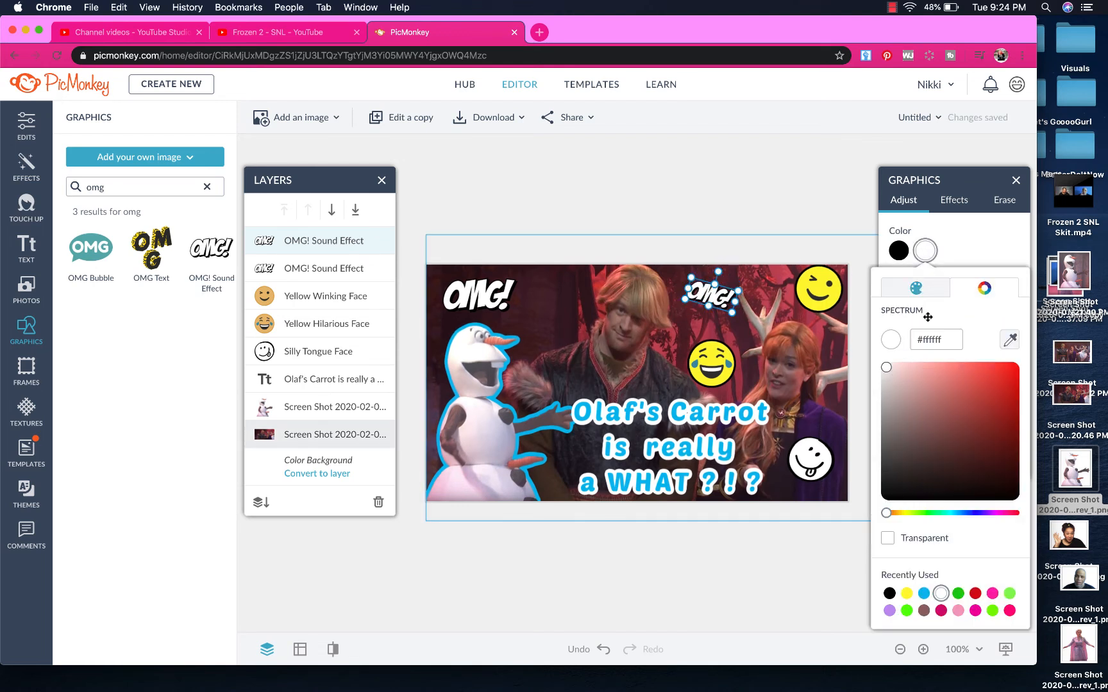
left_click(923, 594)
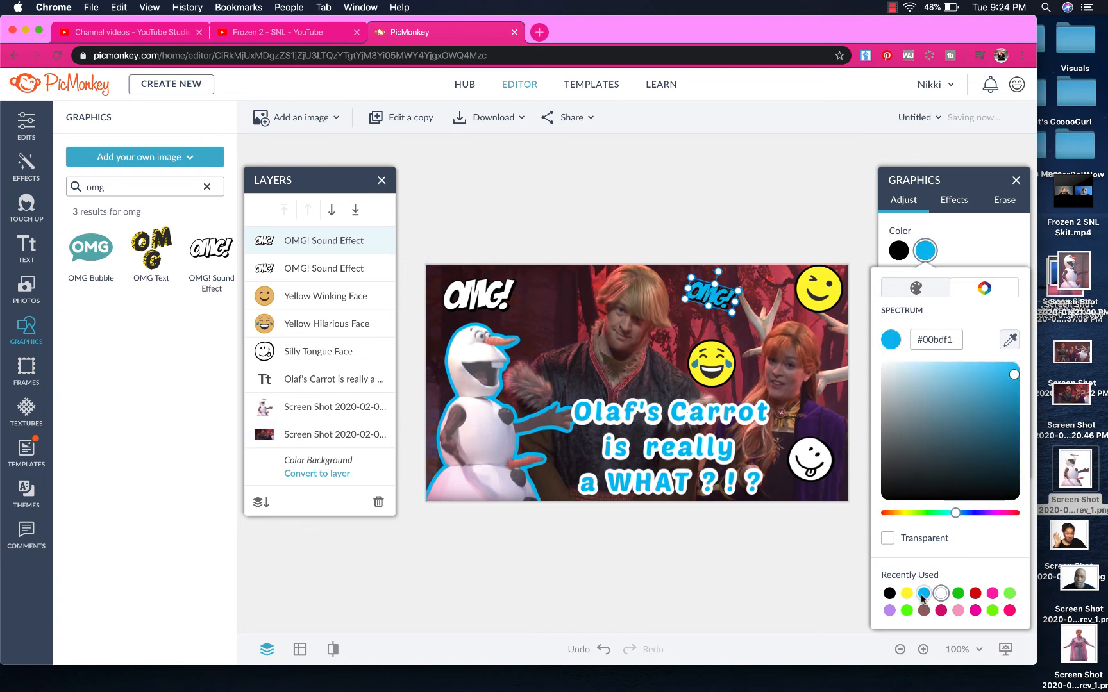
left_click(771, 223)
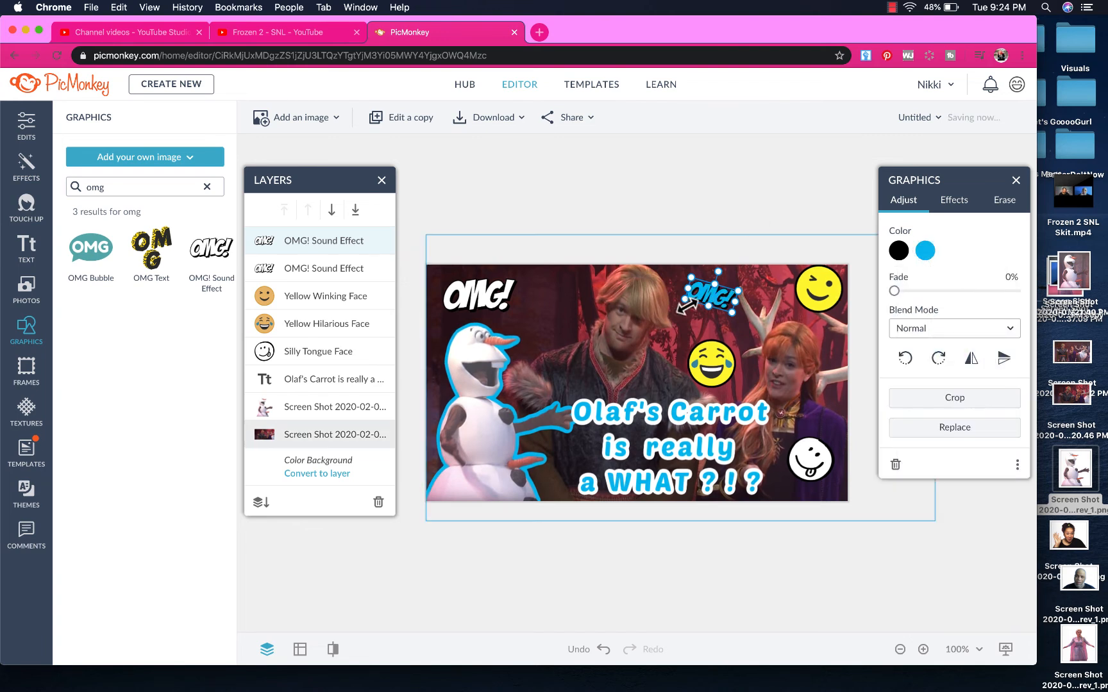
left_click_drag(685, 299, 728, 292)
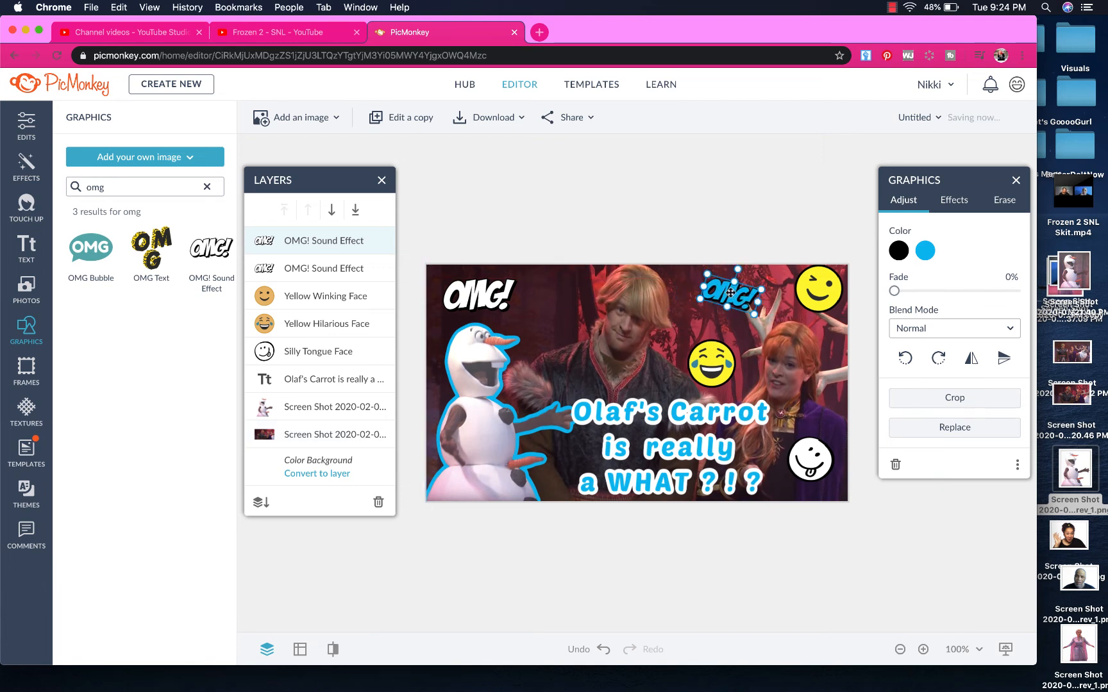
left_click(676, 215)
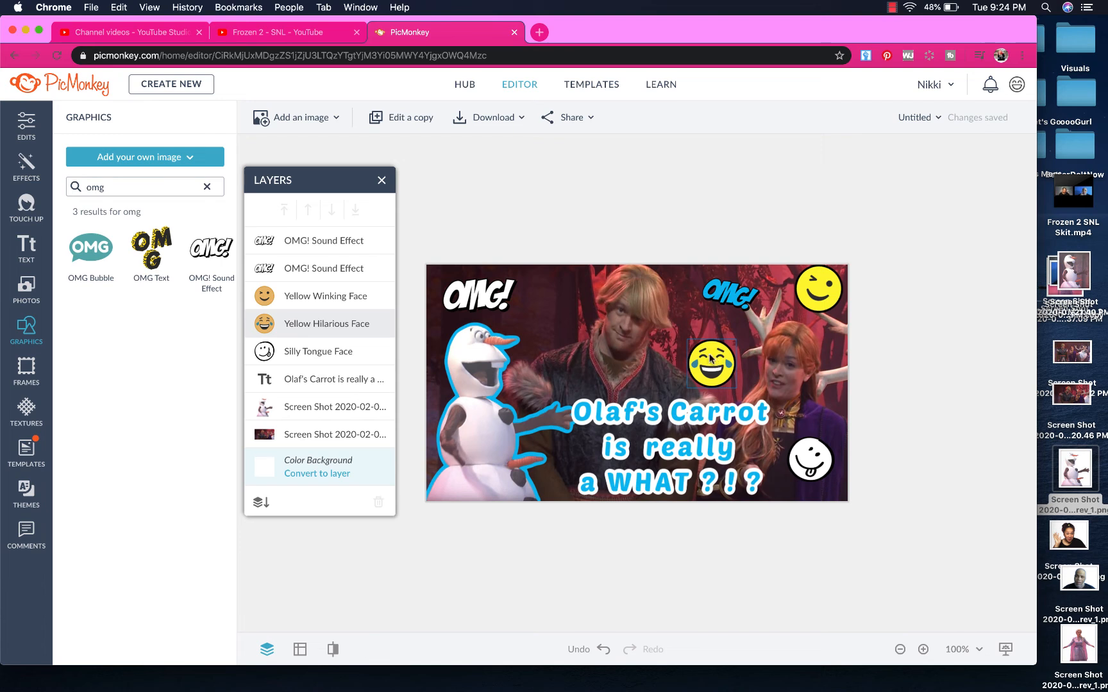
left_click_drag(711, 359, 694, 349)
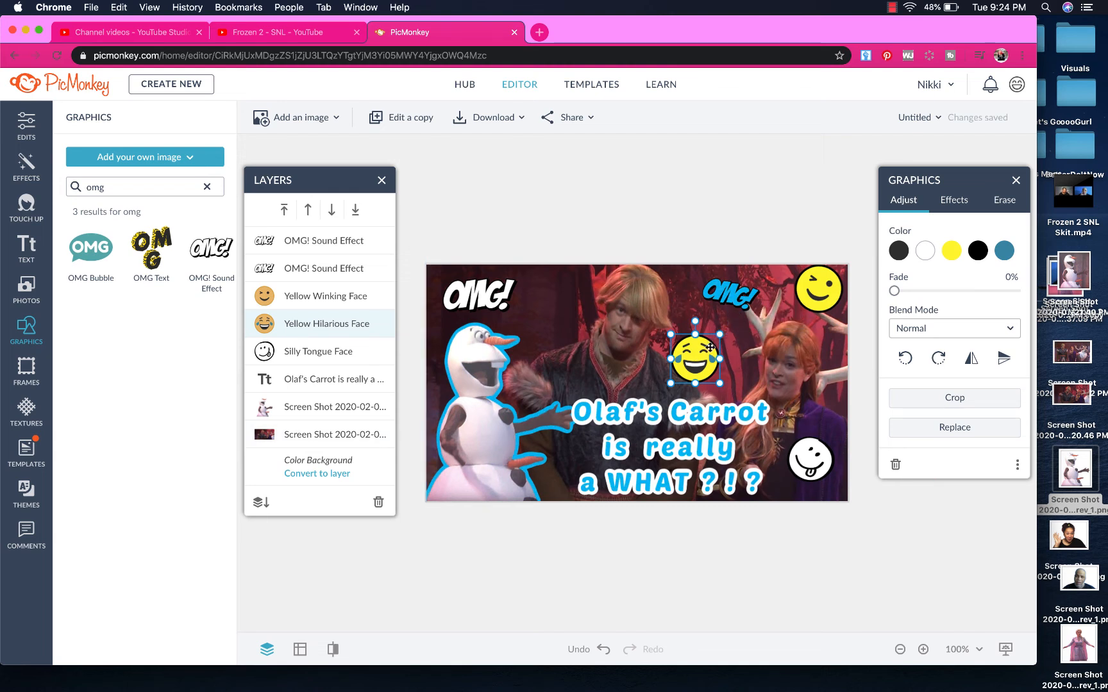
left_click(856, 473)
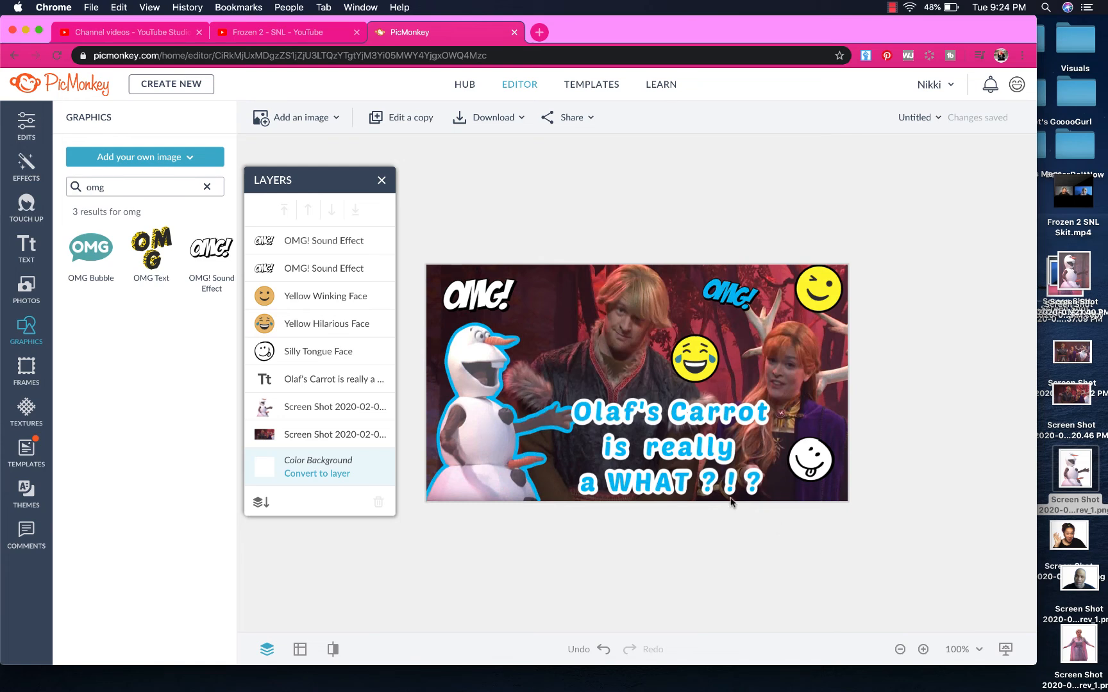
Nudge the caption right onto the centre guide
left_click(667, 454)
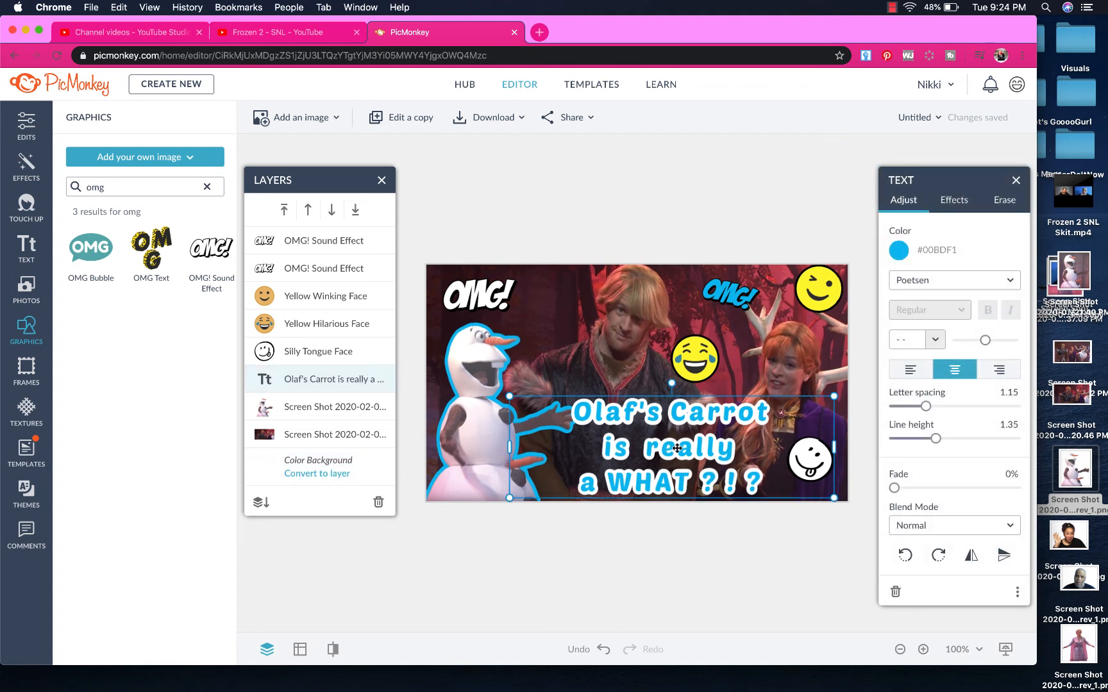
left_click_drag(680, 448, 684, 450)
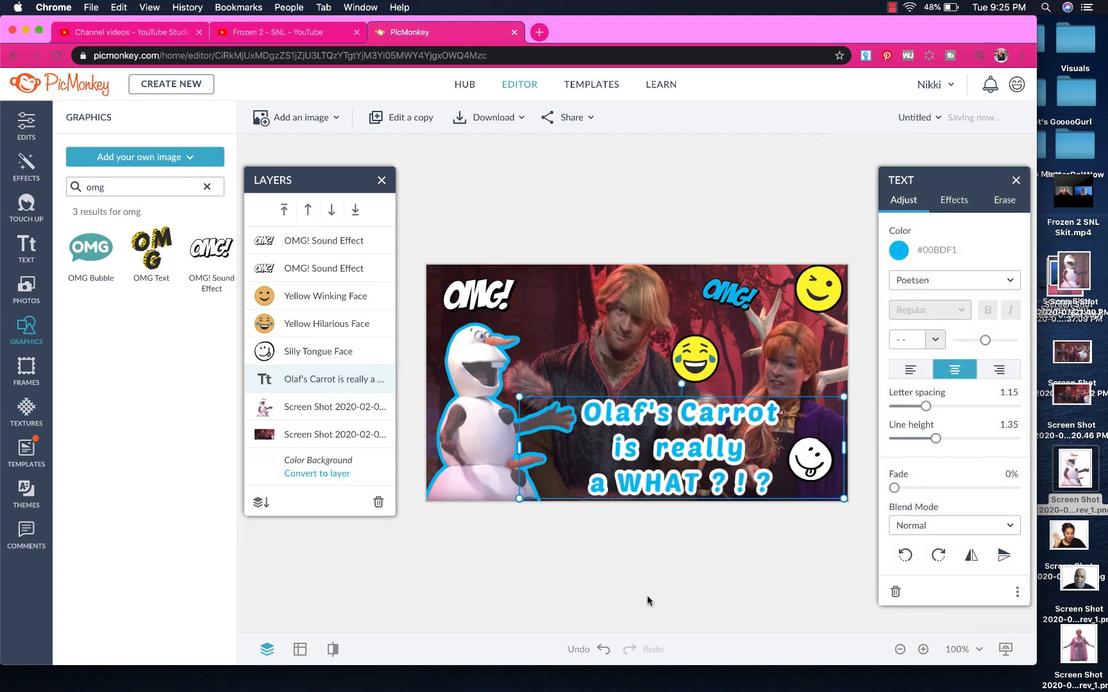
left_click(646, 597)
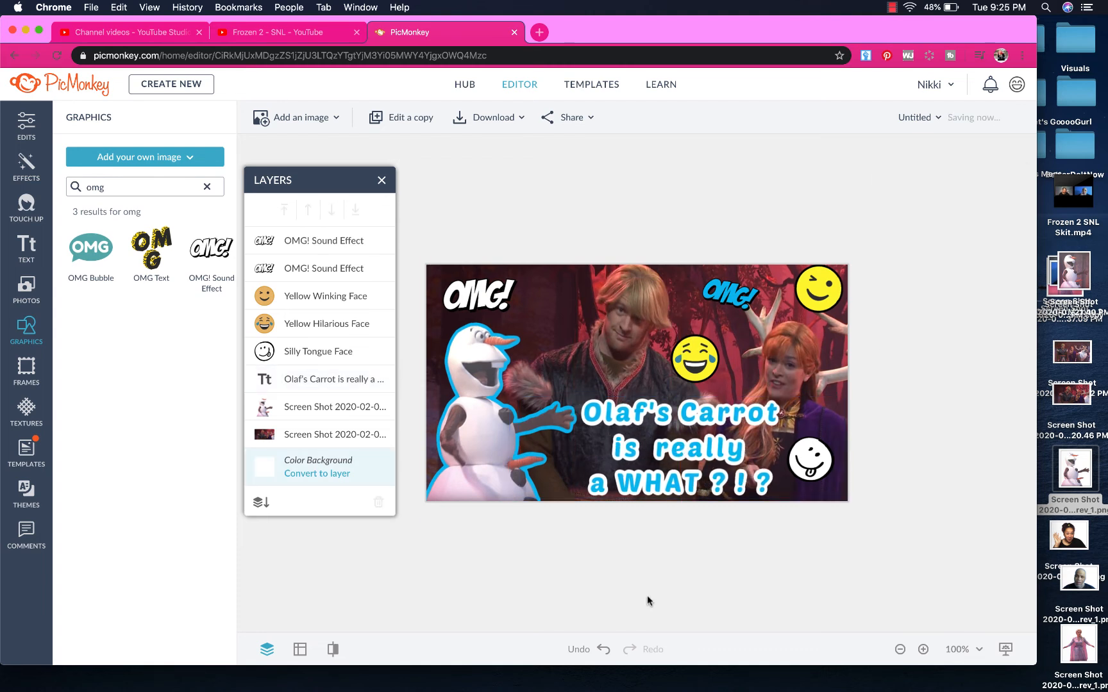
Duplicate the tongue-out face and place the copy beside the left OMG! label
left_click(819, 459)
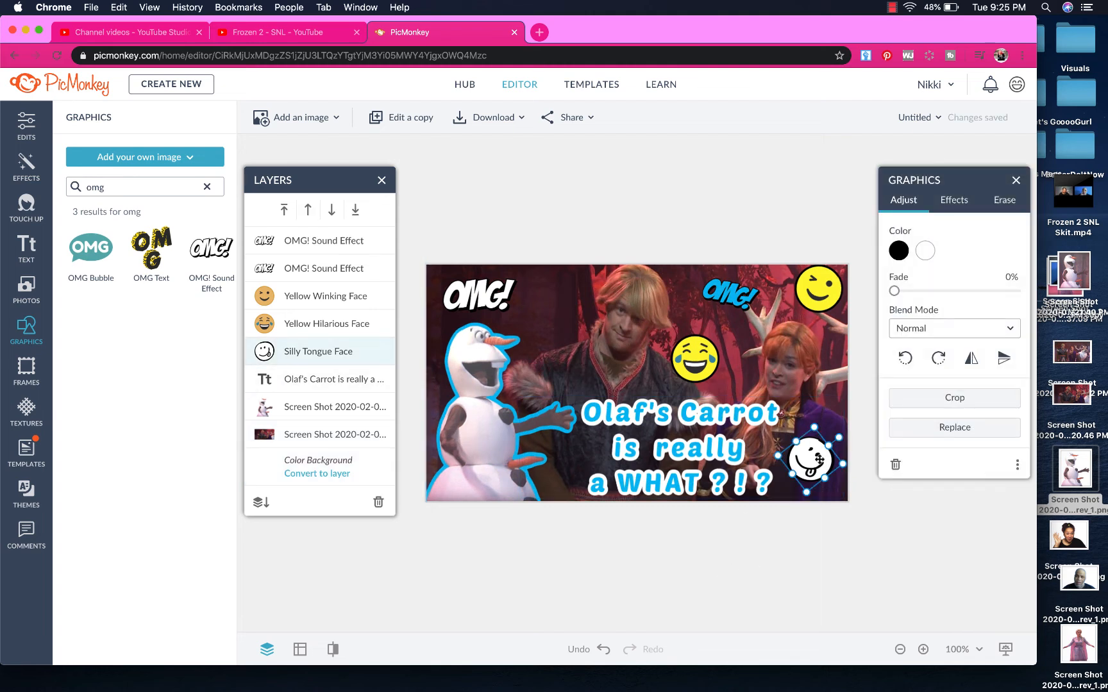
key("super+d")
left_click_drag(819, 456, 527, 304)
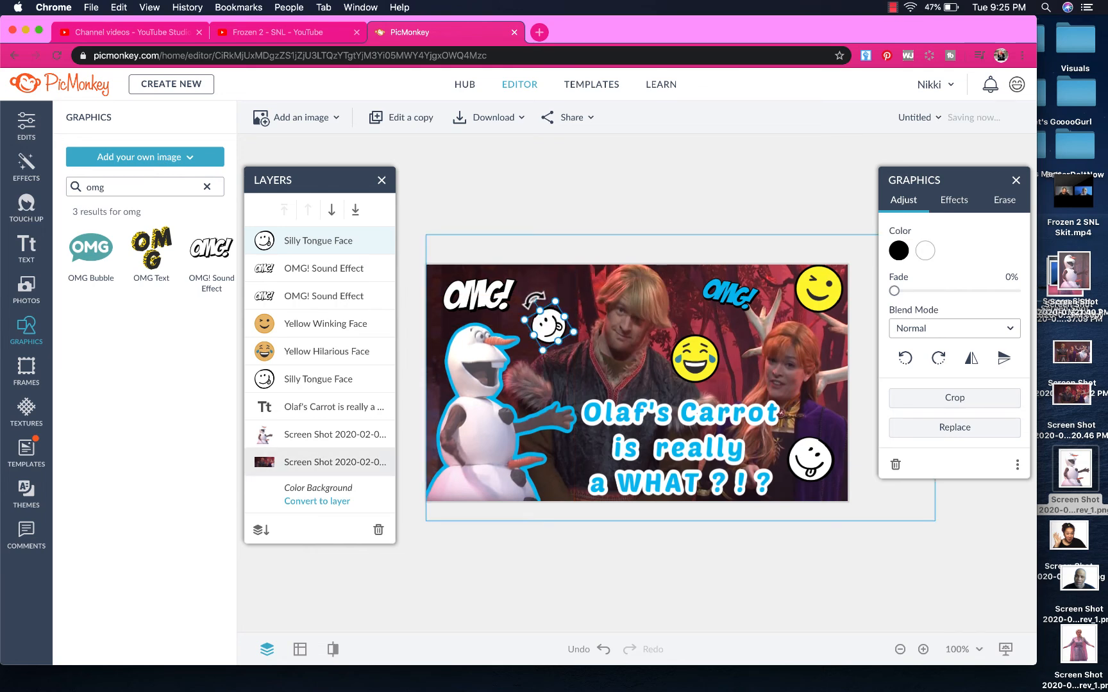
left_click(474, 299)
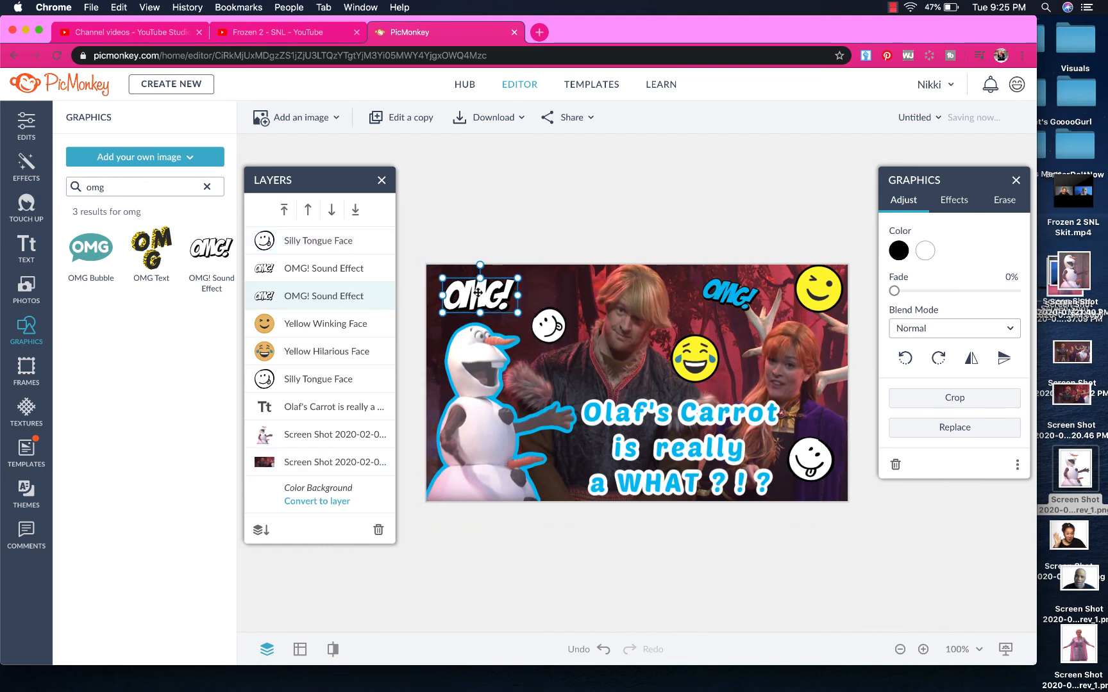
Color the left OMG! label blue, shrink it slightly and tilt it about 15° counter-clockwise
left_click(925, 250)
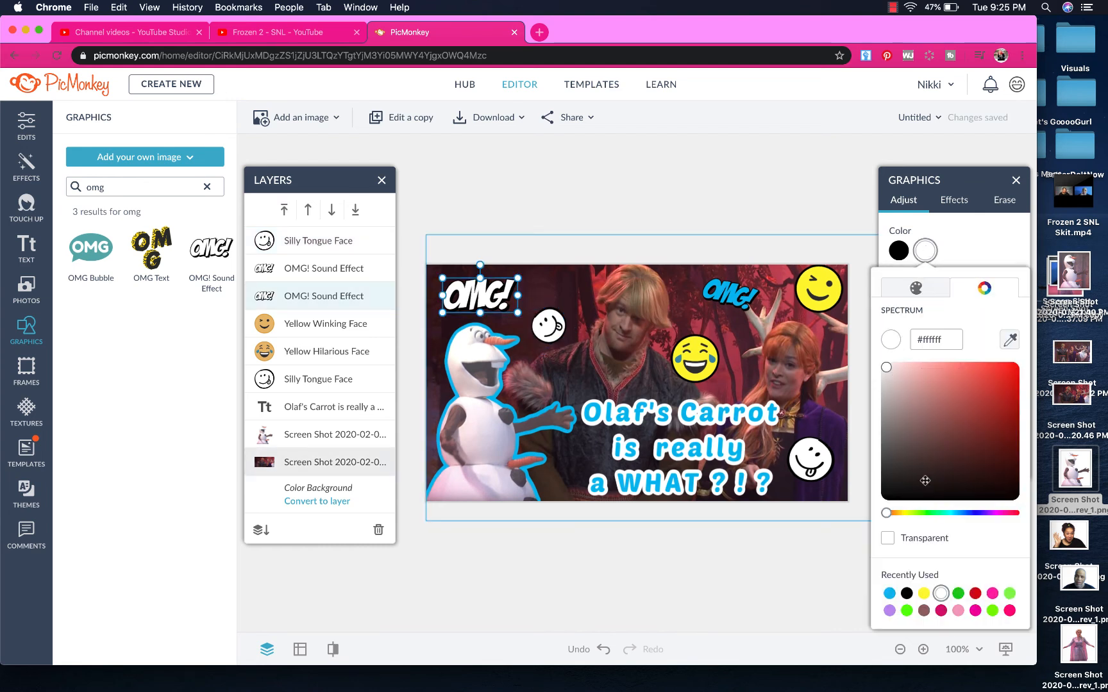
left_click(924, 593)
left_click(923, 610)
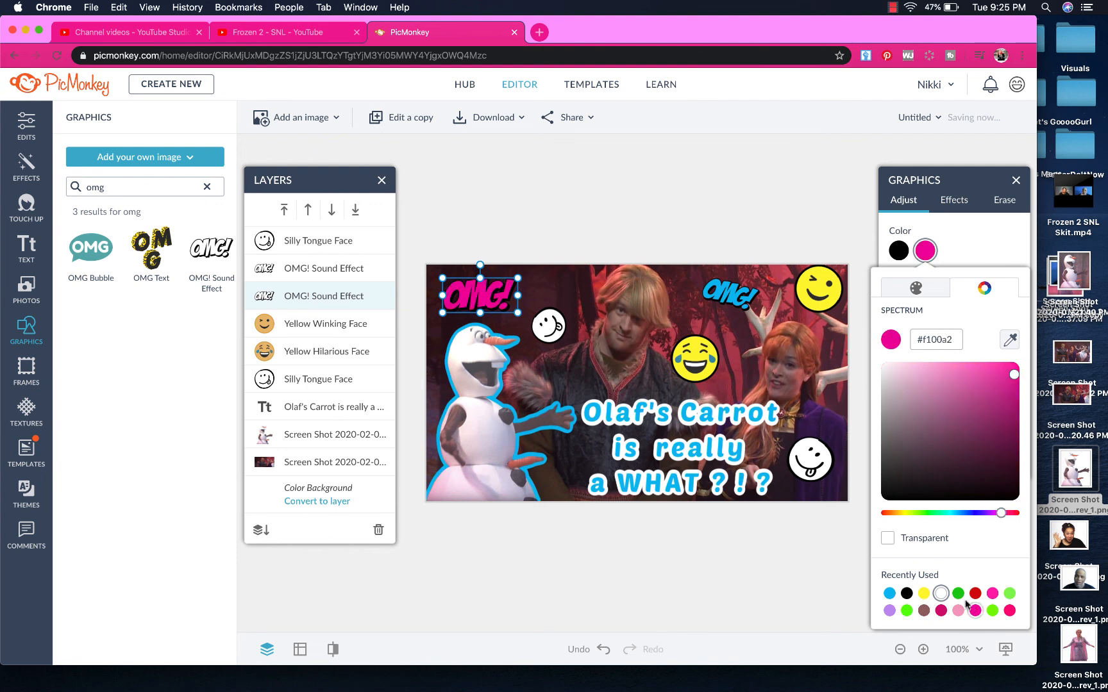
left_click(889, 595)
left_click(629, 637)
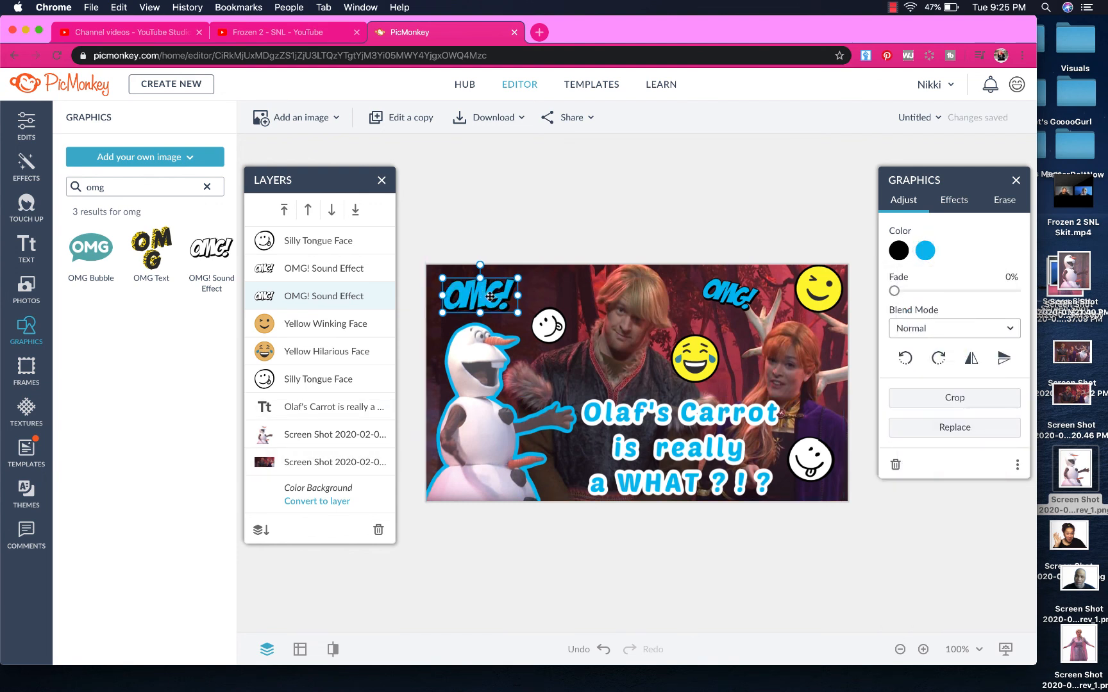
left_click_drag(518, 313, 515, 312)
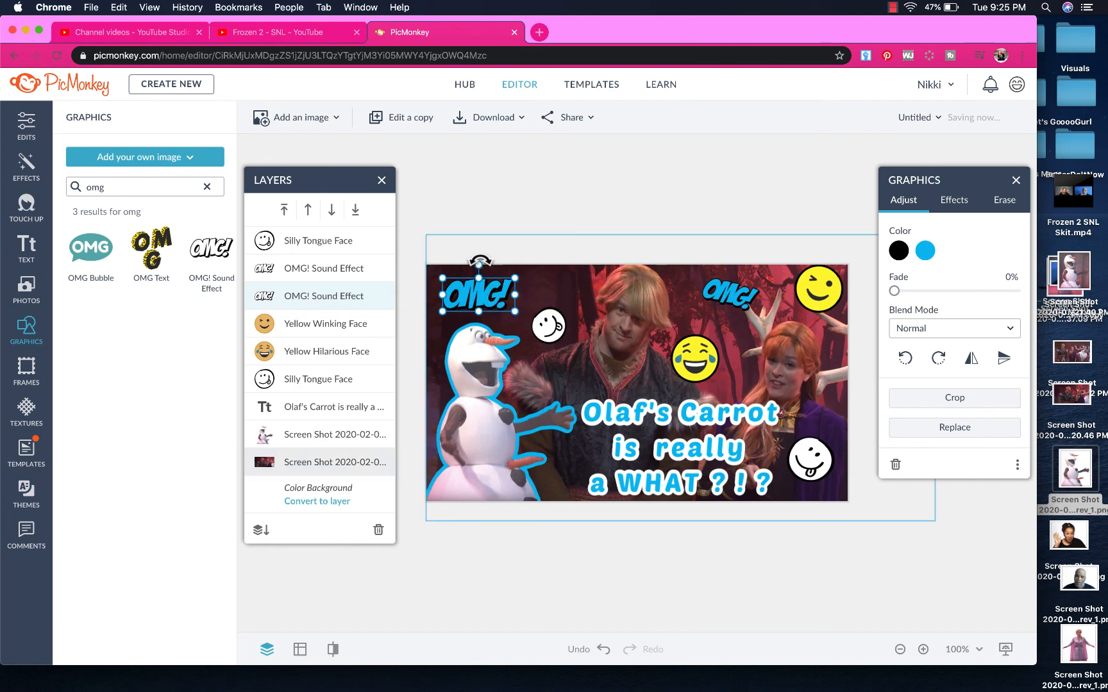
left_click_drag(478, 265, 467, 296)
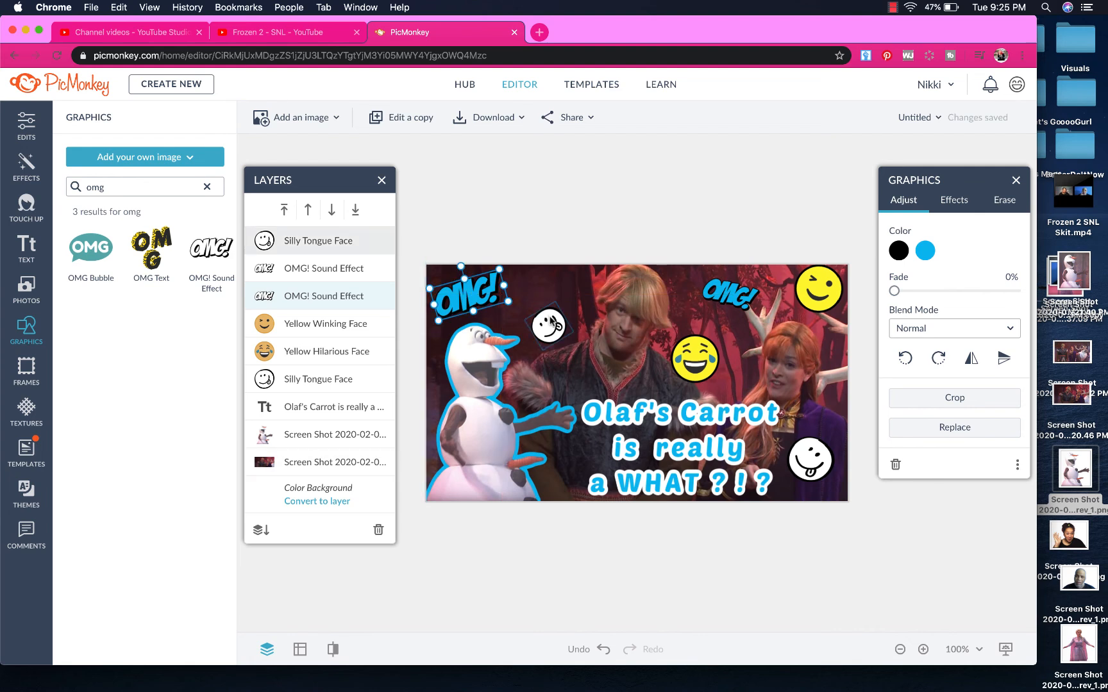
left_click(530, 572)
Shrink the laughing, winking and bottom-right tongue-out emojis, nudging the copied tongue-out emoji up
left_click(705, 352)
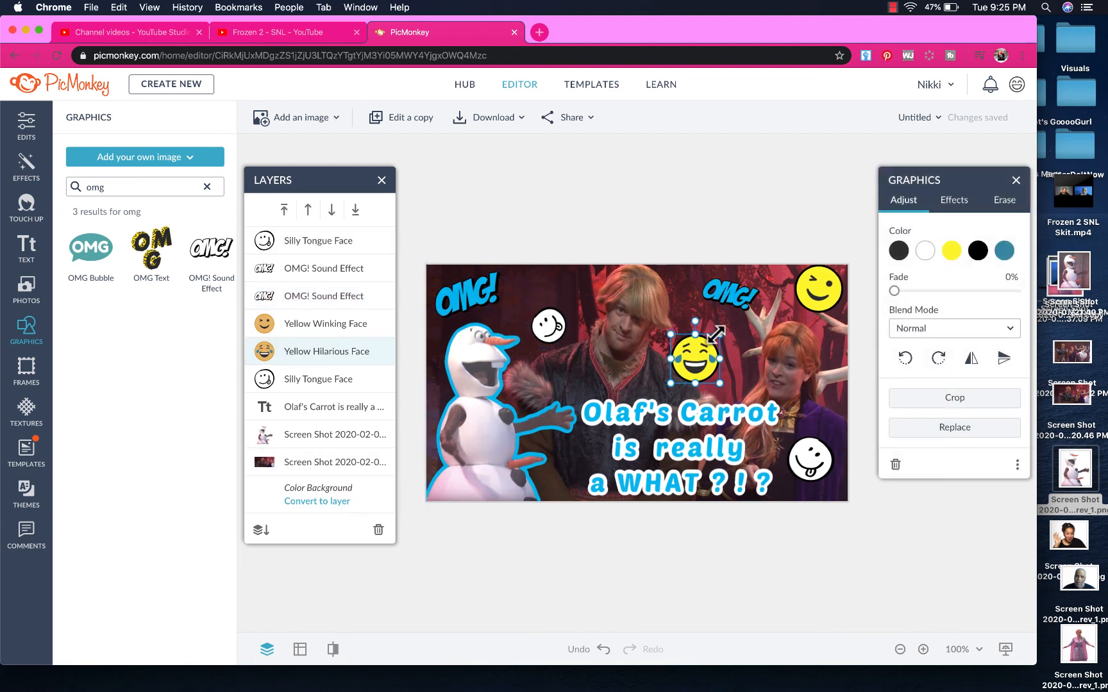
mouse_move(719, 334)
left_mouse_down()
mouse_move(707, 357)
mouse_move(713, 349)
left_mouse_up()
left_click_drag(551, 342, 549, 329)
left_click(825, 293)
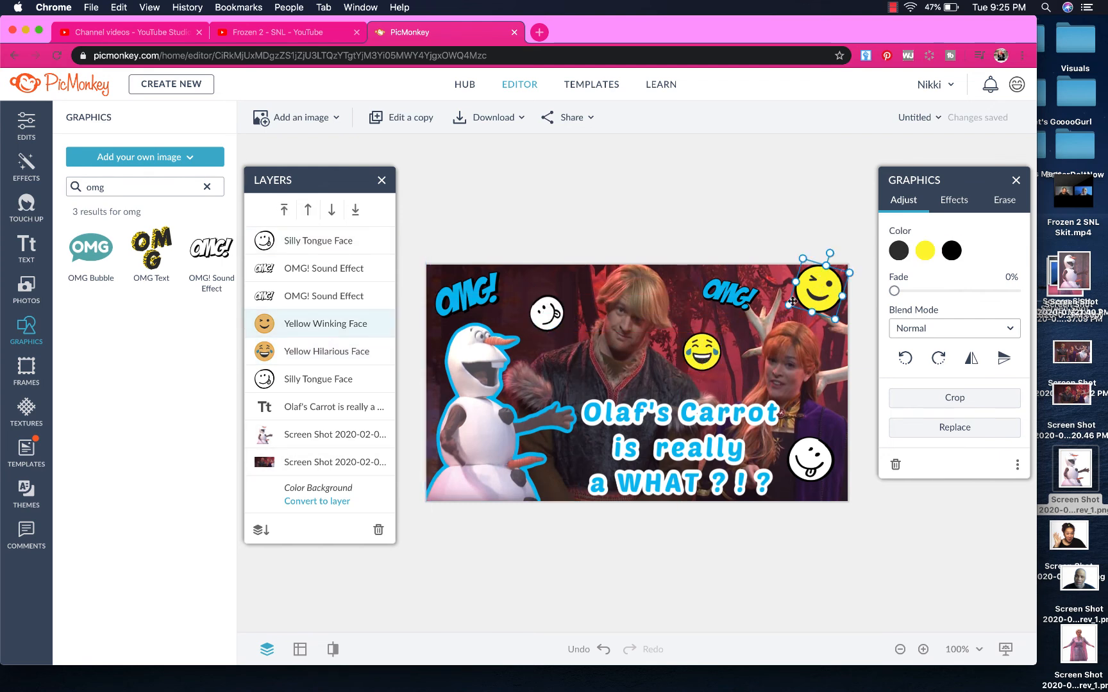
left_click_drag(789, 304, 811, 296)
left_click(753, 205)
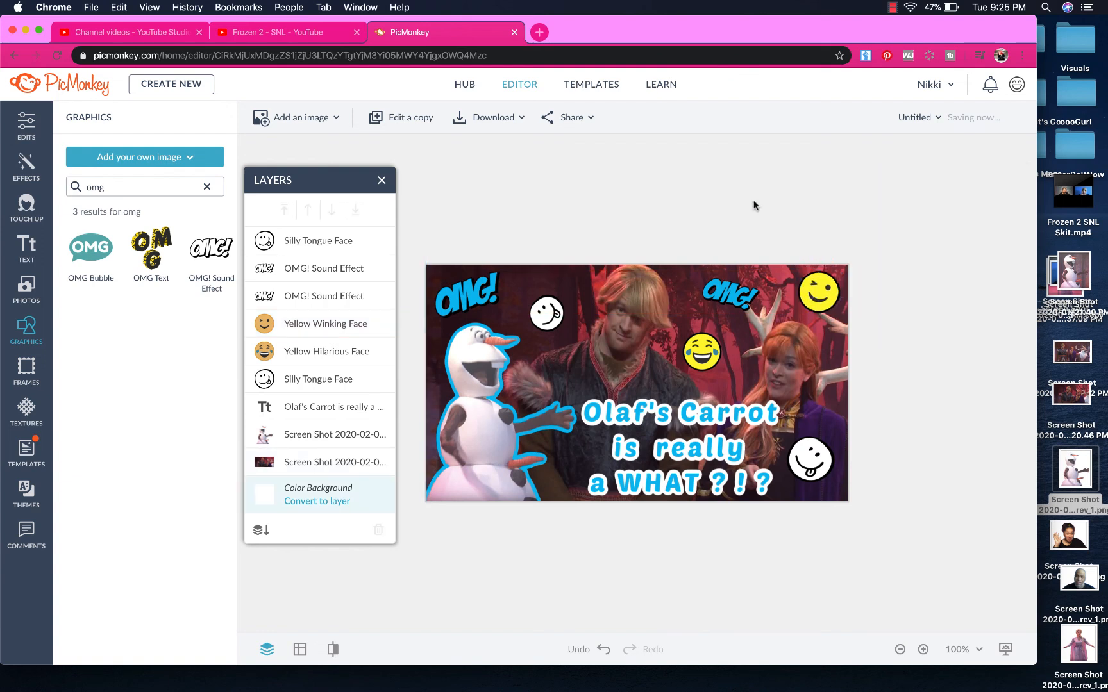
left_click(793, 459)
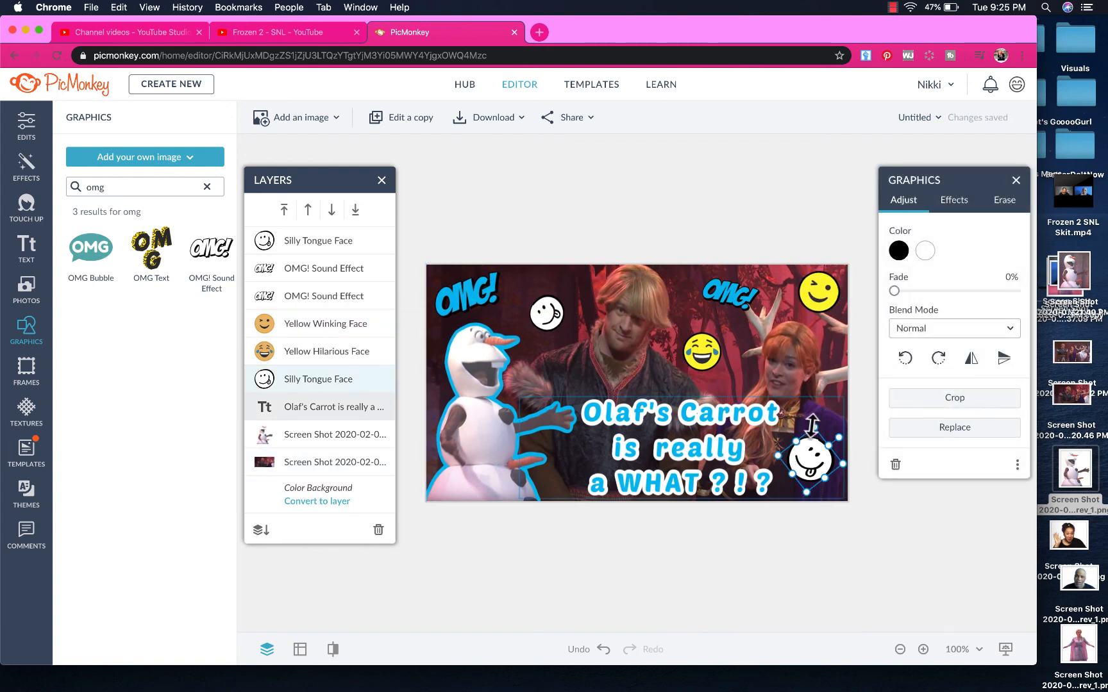
left_click_drag(813, 426, 813, 431)
left_click(816, 604)
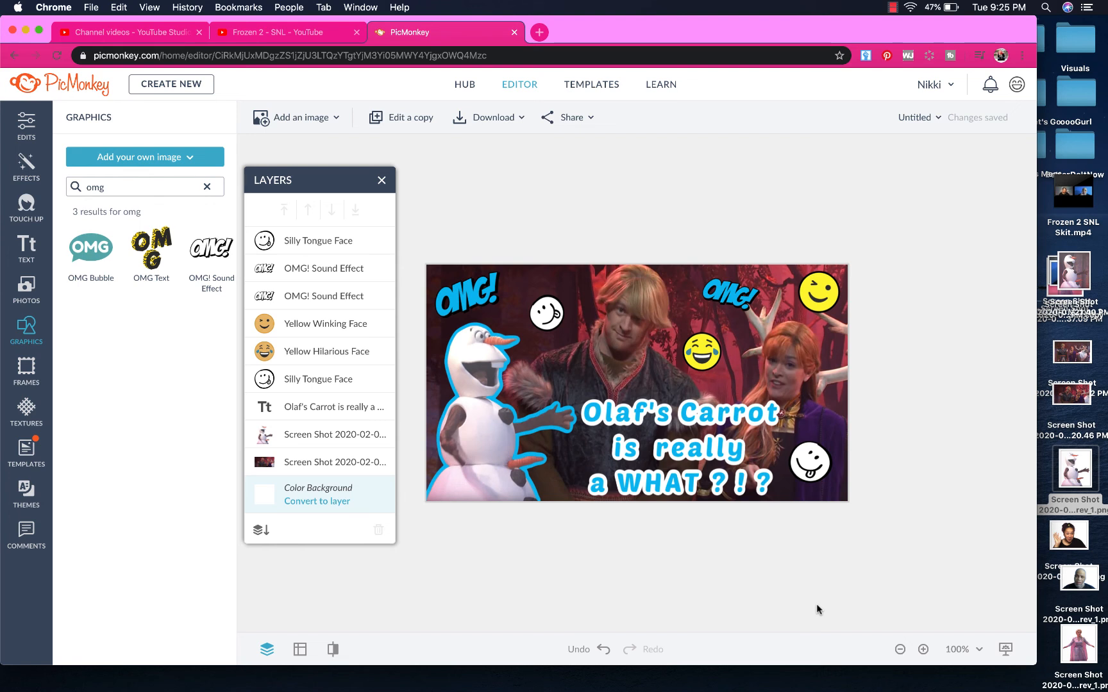
Rename the design from Untitled to 'Frozen 2 SNL Skit'
left_click(917, 118)
double_click(835, 174)
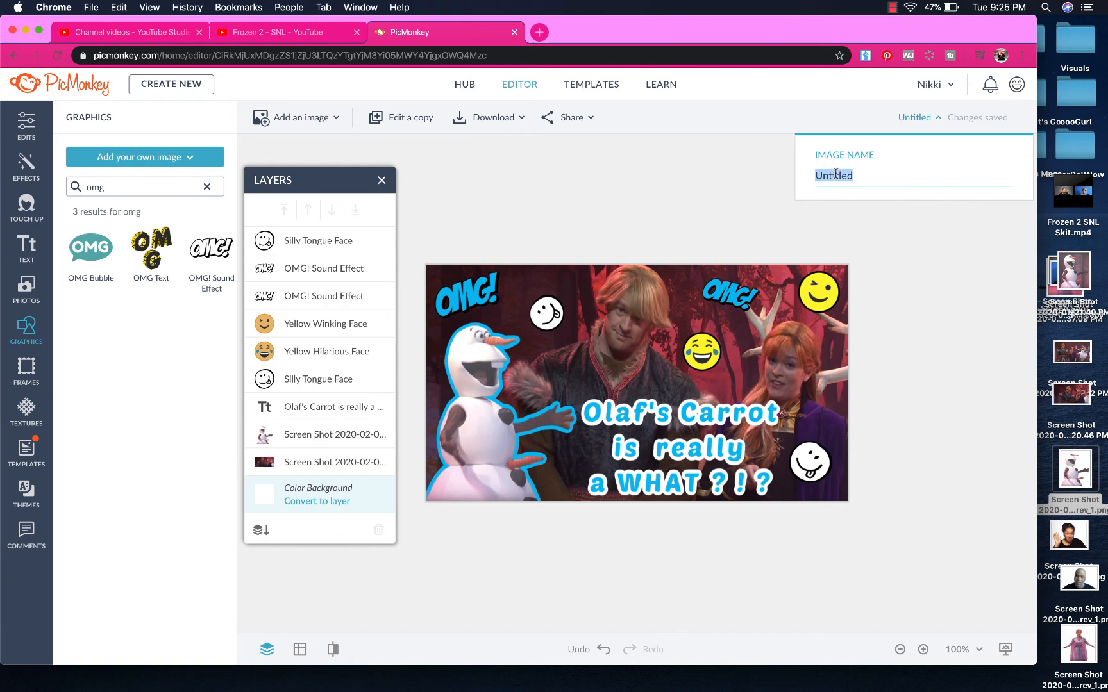
type("Frozen 2 SN")
type("2 Ski")
type("NL")
type("Skit")
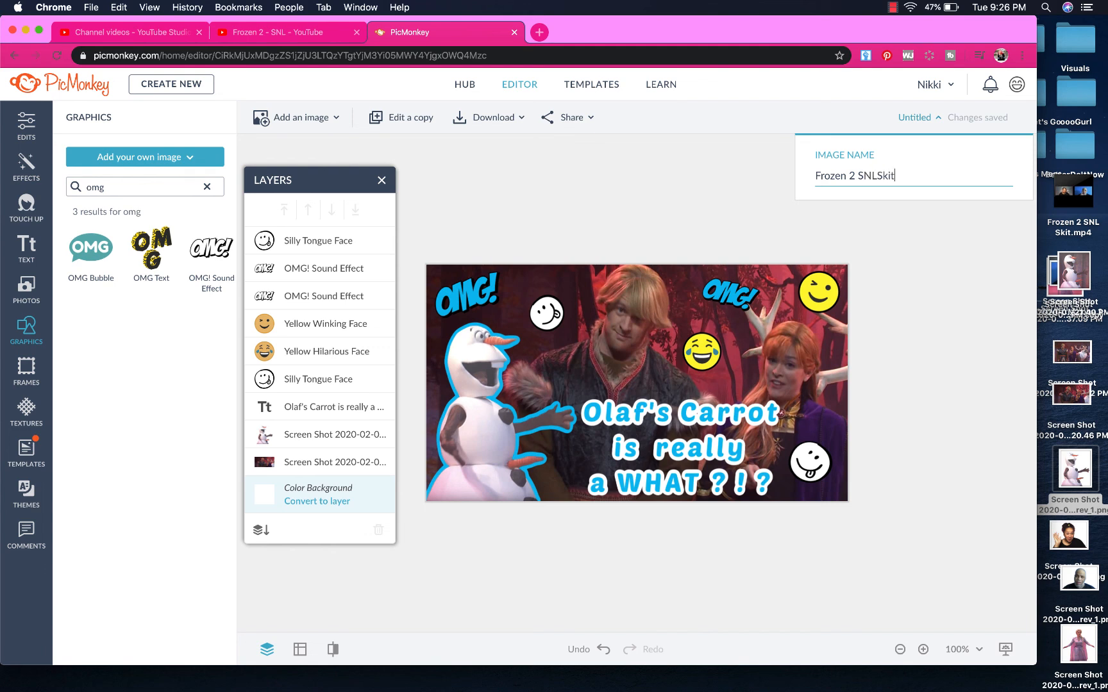
left_click(879, 173)
left_click(911, 218)
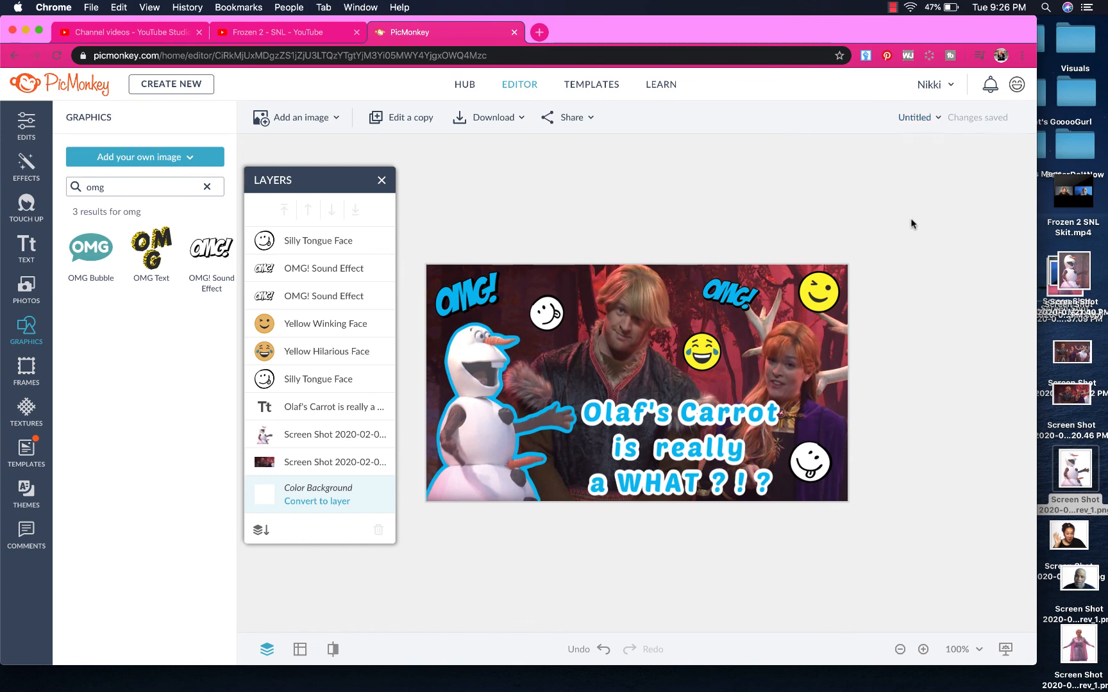
Download the thumbnail as a PNG file and dismiss the browser's download notice
left_click(500, 120)
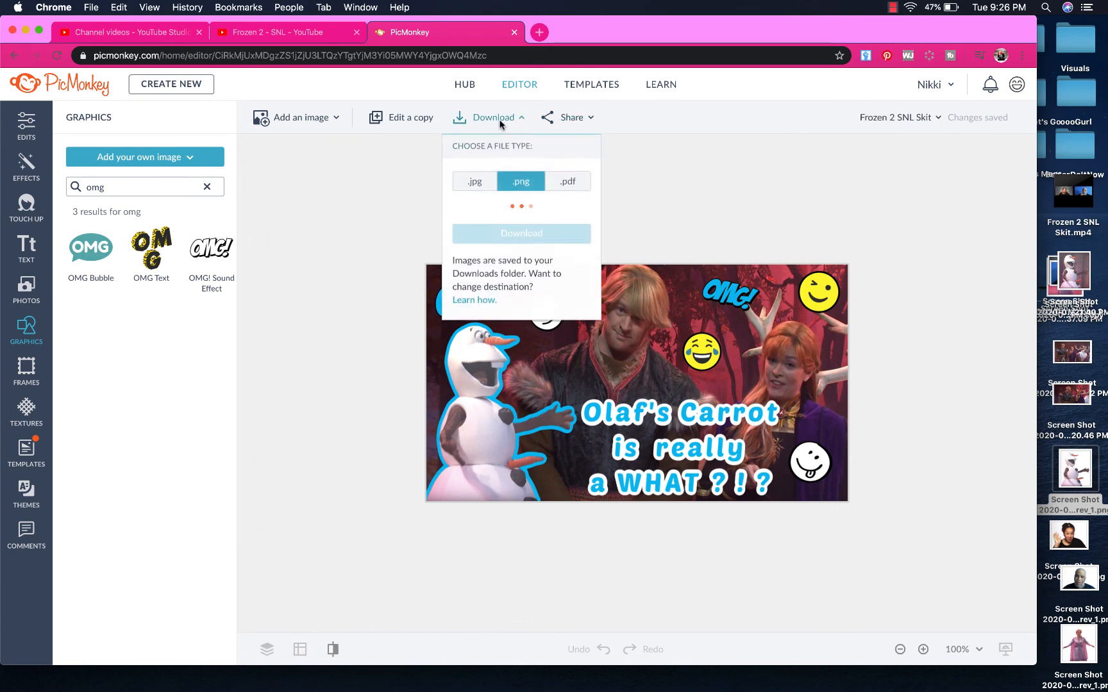
left_click(510, 235)
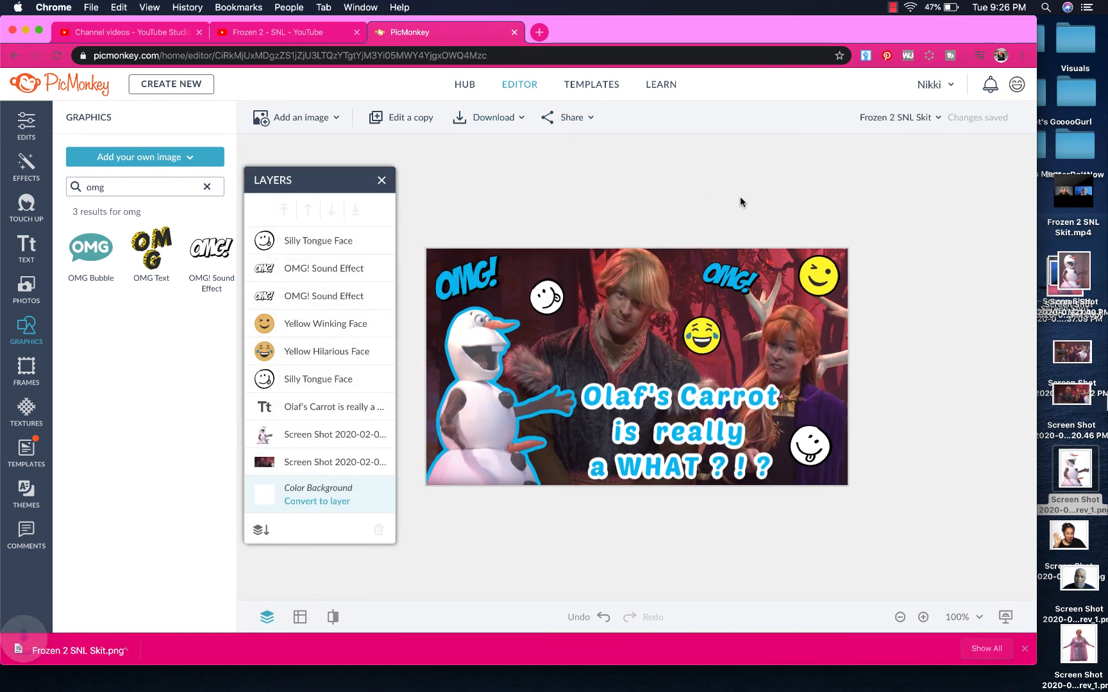
left_click(1025, 650)
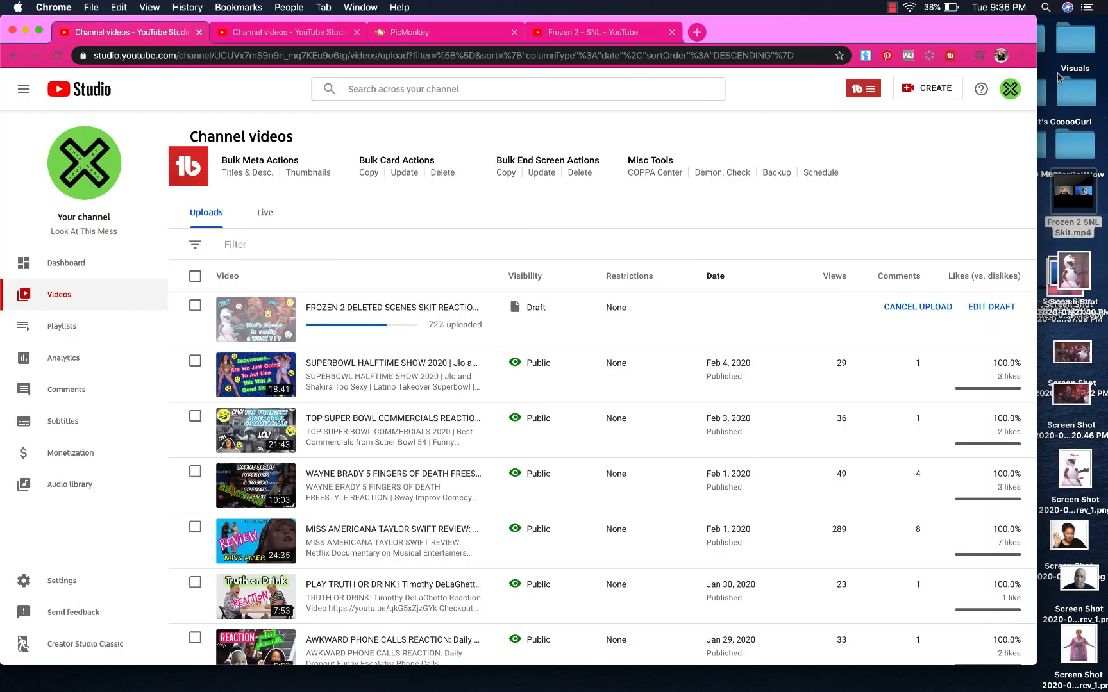